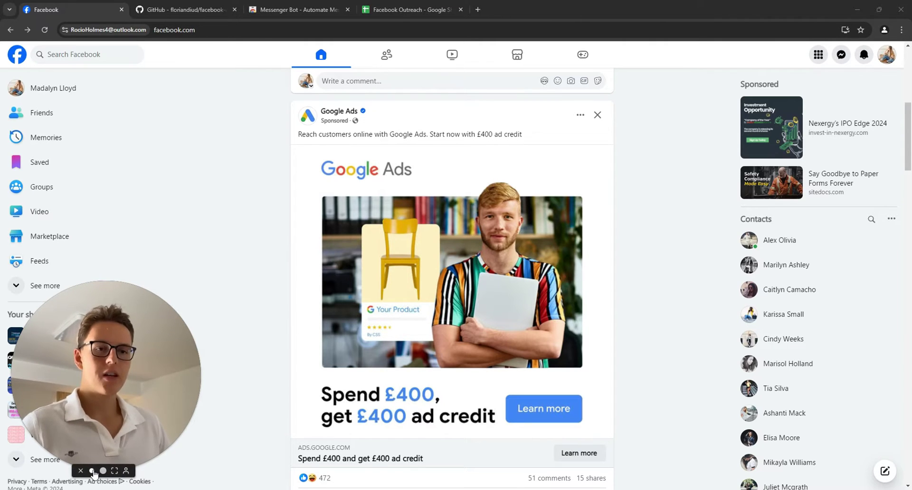
# Search Facebook for 'agency owners' and show only the Groups results
pyautogui.click(94, 471)
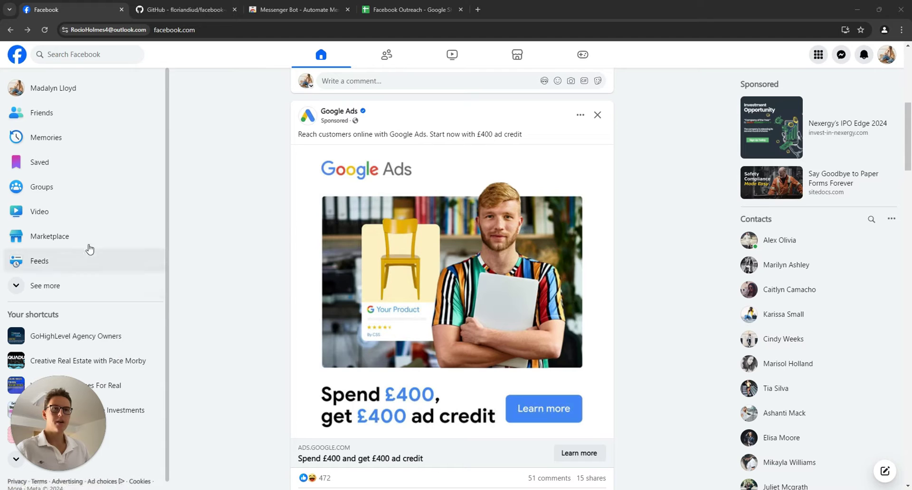
pyautogui.click(109, 57)
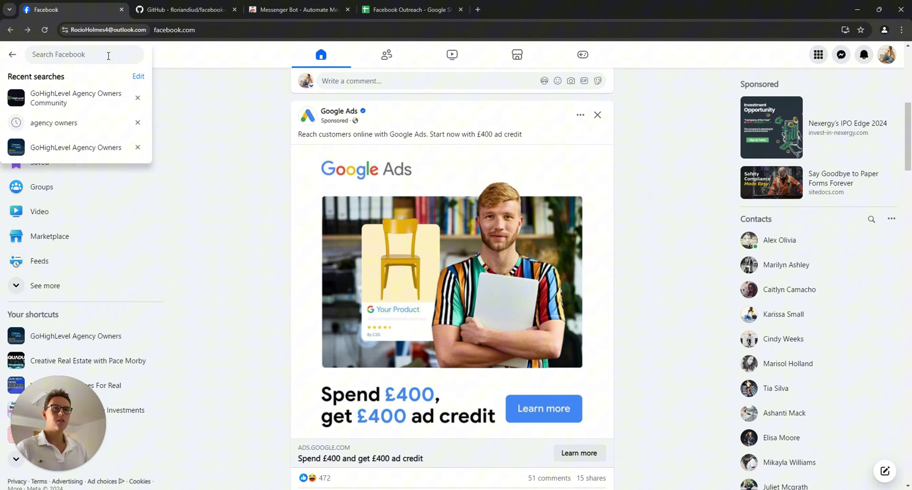
pyautogui.write('ag')
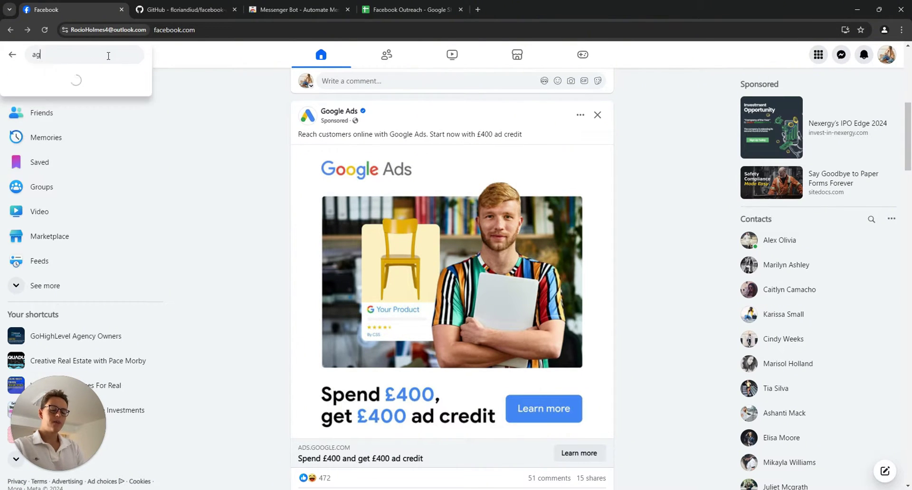
pyautogui.write('ency o')
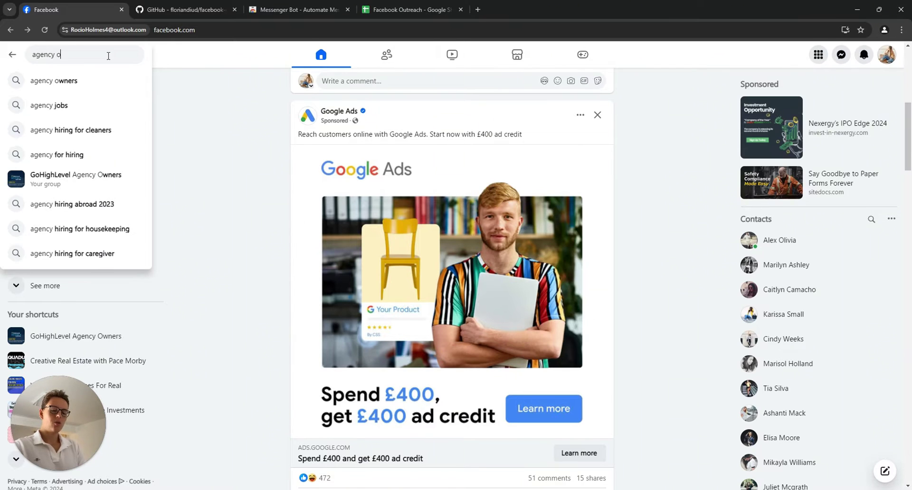
pyautogui.write('wners')
pyautogui.press('Return')
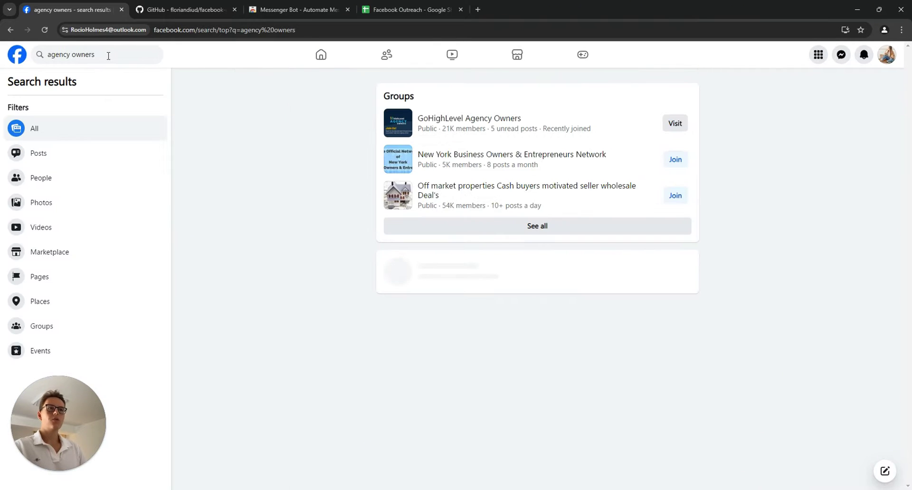
pyautogui.click(464, 230)
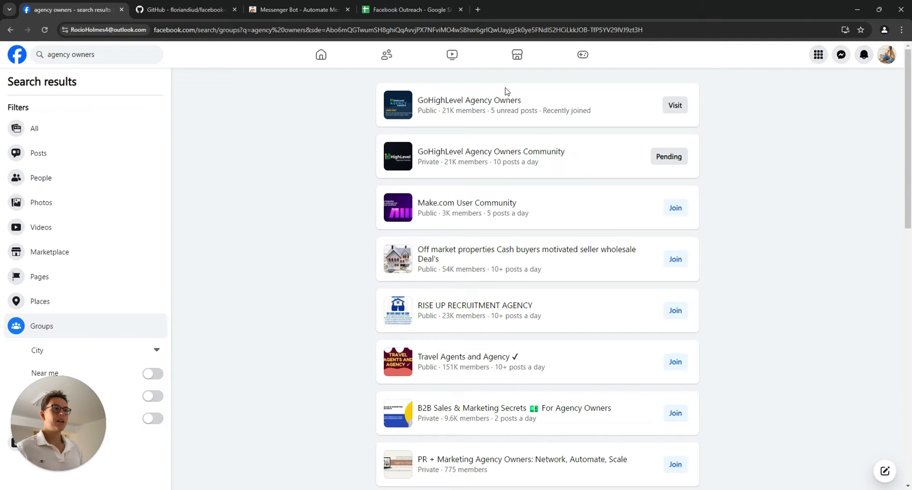
# Open the GoHighLevel Agency Owners group and dismiss its welcome message
pyautogui.click(674, 105)
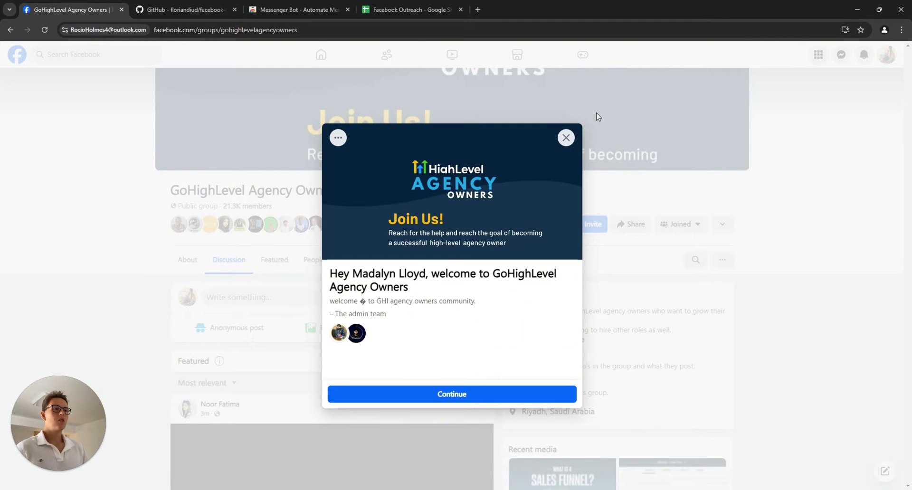
pyautogui.click(566, 138)
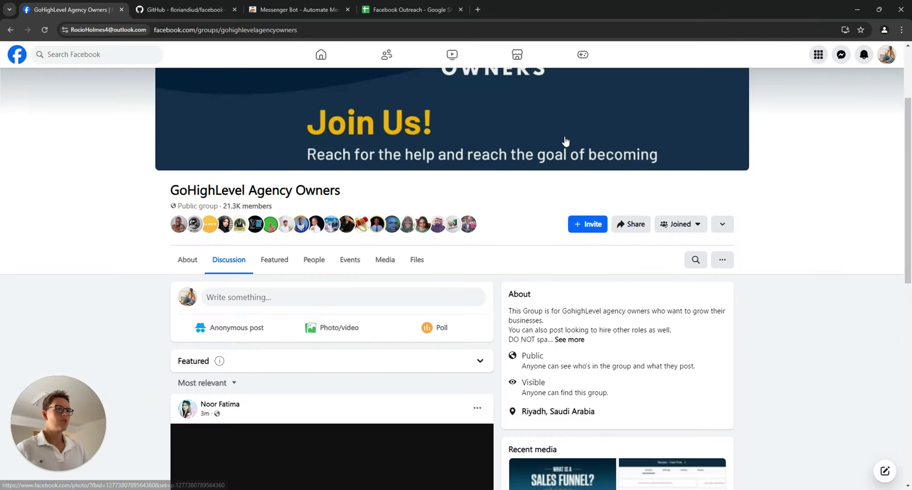
pyautogui.scroll(-3, 128, 222)
pyautogui.scroll(3, 144, 224)
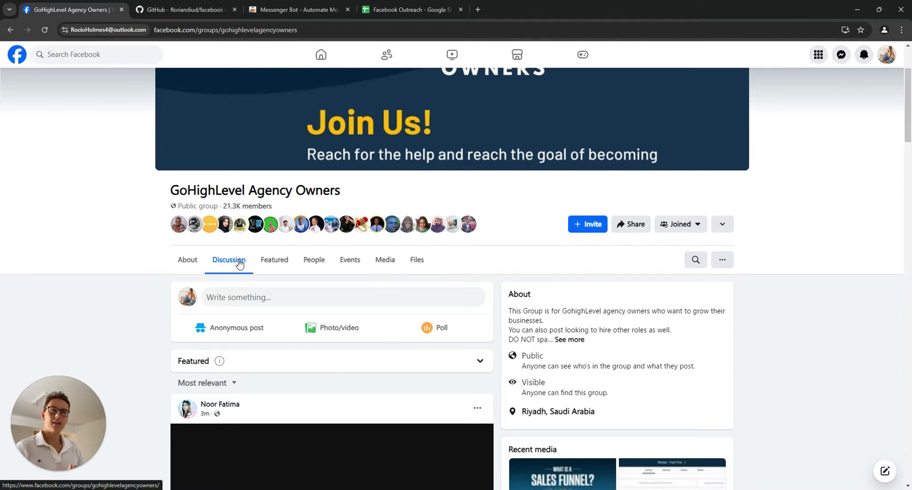
# Copy the dist/main.min.js script from the facebook-group-members-scraper README to the clipboard
pyautogui.click(188, 5)
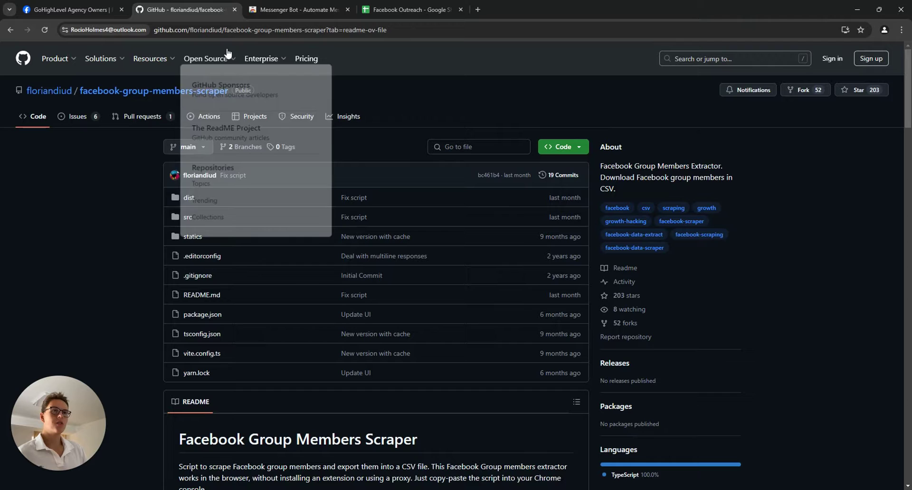
pyautogui.moveTo(262, 58)
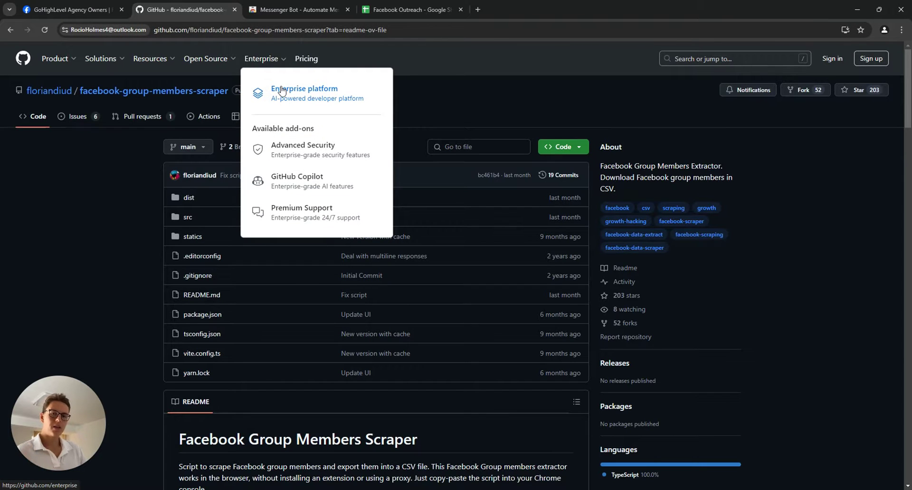
pyautogui.scroll(-4, 252, 264)
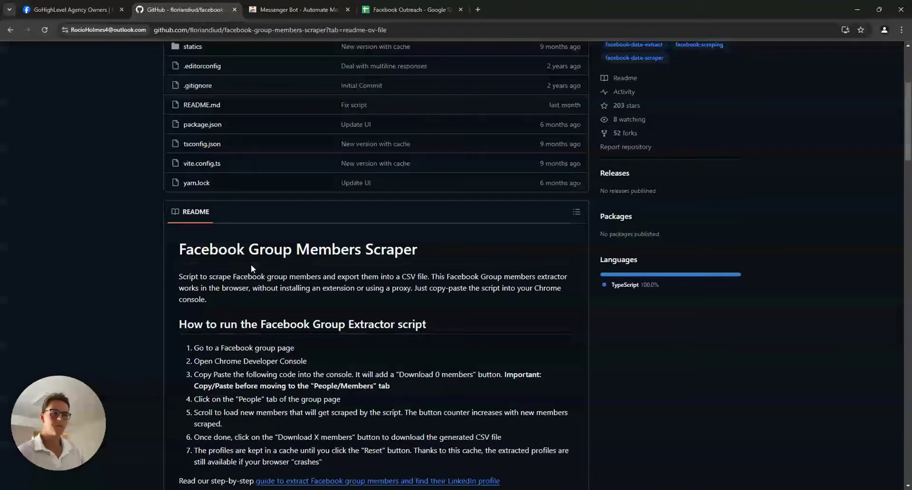
pyautogui.scroll(-3, 251, 265)
pyautogui.scroll(-3, 246, 186)
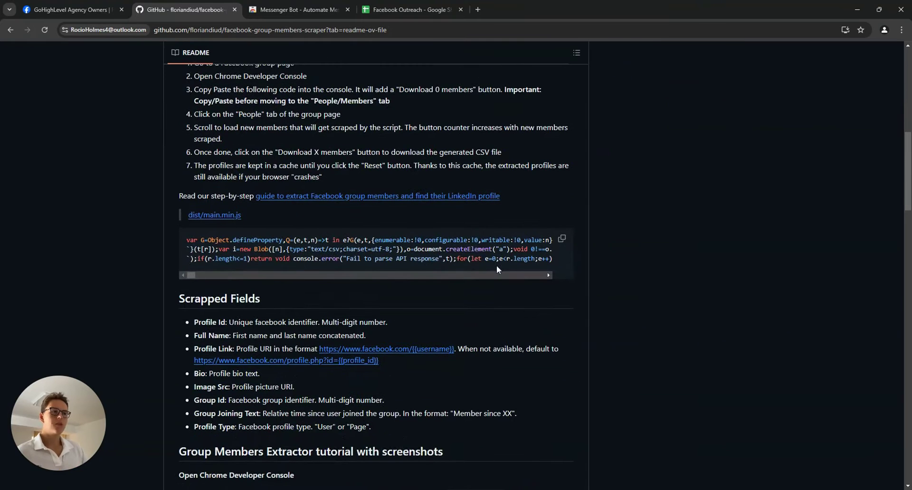
pyautogui.click(561, 238)
pyautogui.scroll(1, 158, 274)
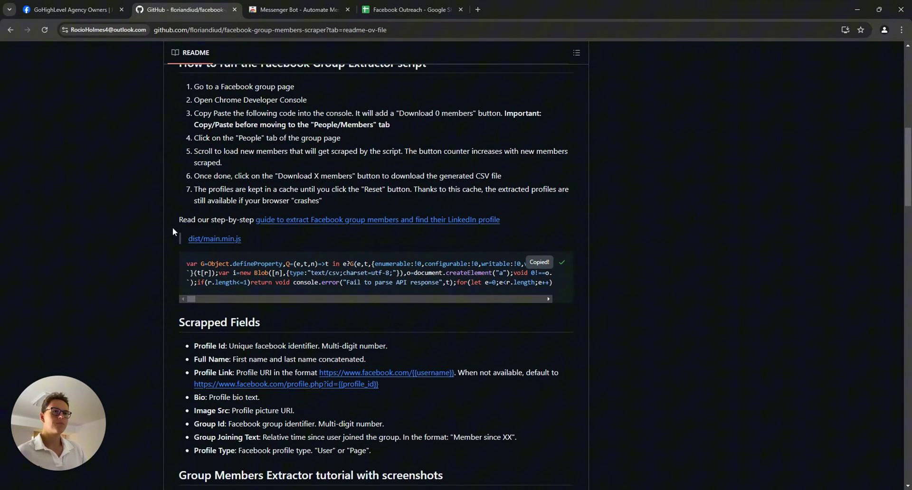
pyautogui.scroll(1, 172, 232)
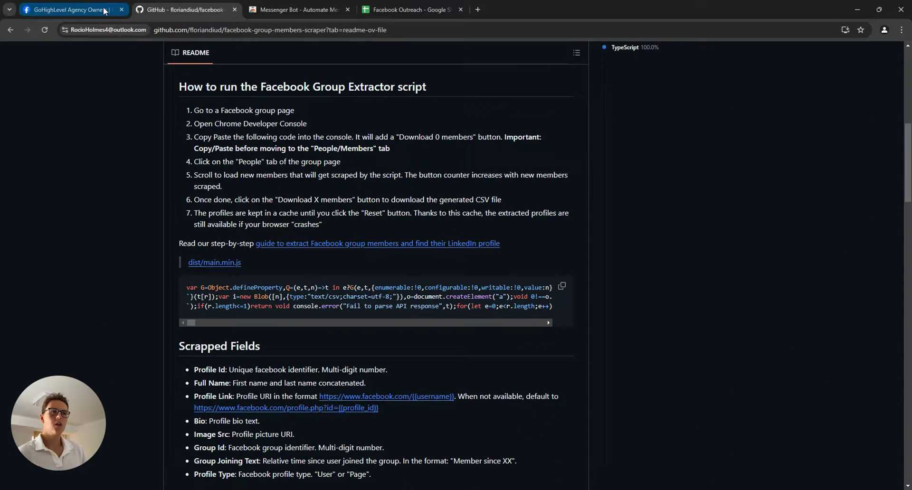
# Open the developer tools Console on the group page and clear it
pyautogui.click(63, 9)
pyautogui.rightClick(776, 323)
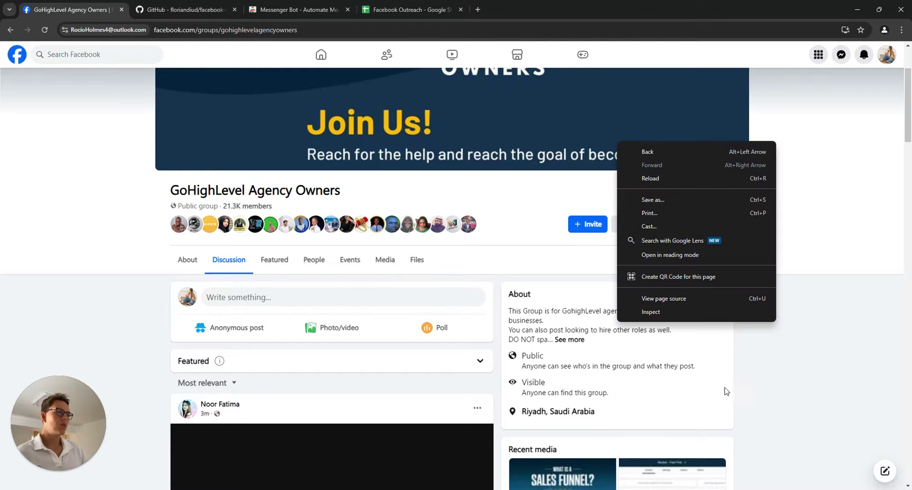
pyautogui.click(665, 311)
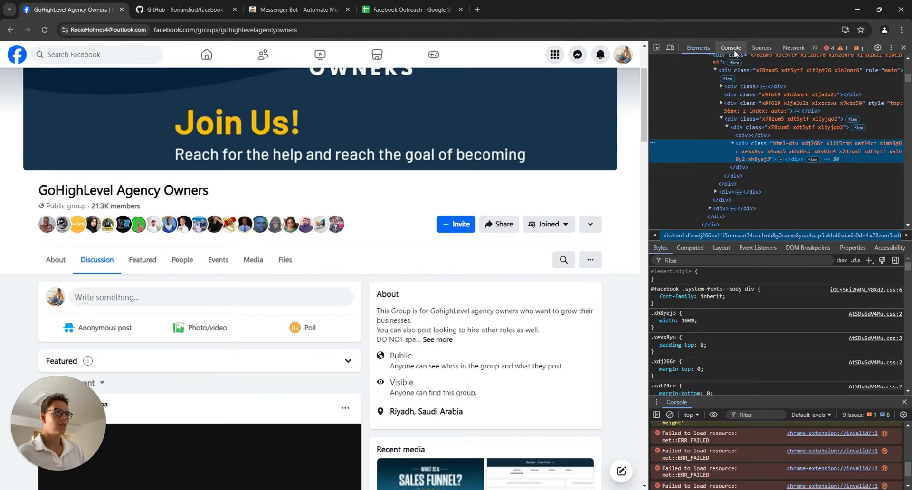
pyautogui.click(733, 48)
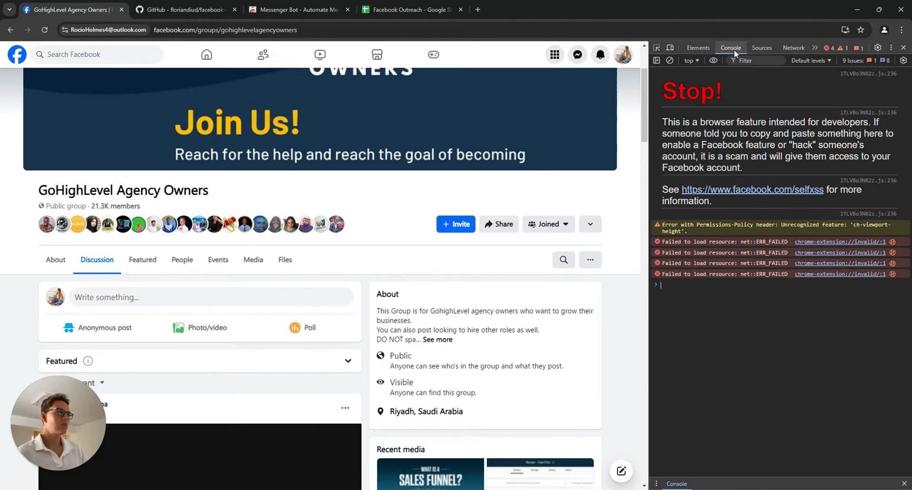
pyautogui.click(672, 61)
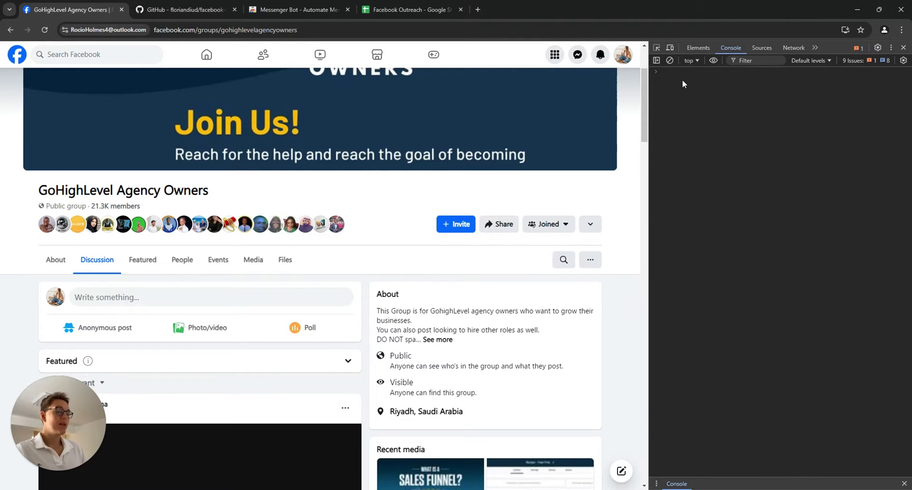
# Enable pasting with 'allow pasting', then paste and run the scraper script
pyautogui.hotkey('ctrl', 'v')
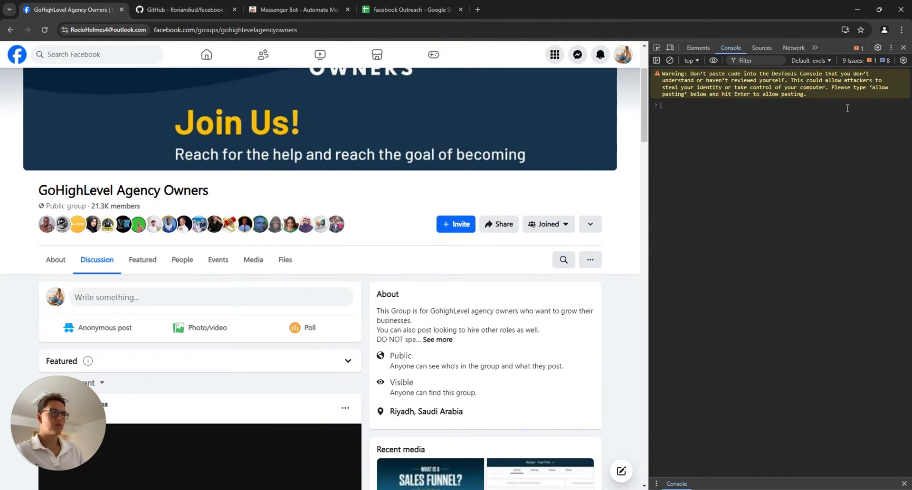
pyautogui.write('allo')
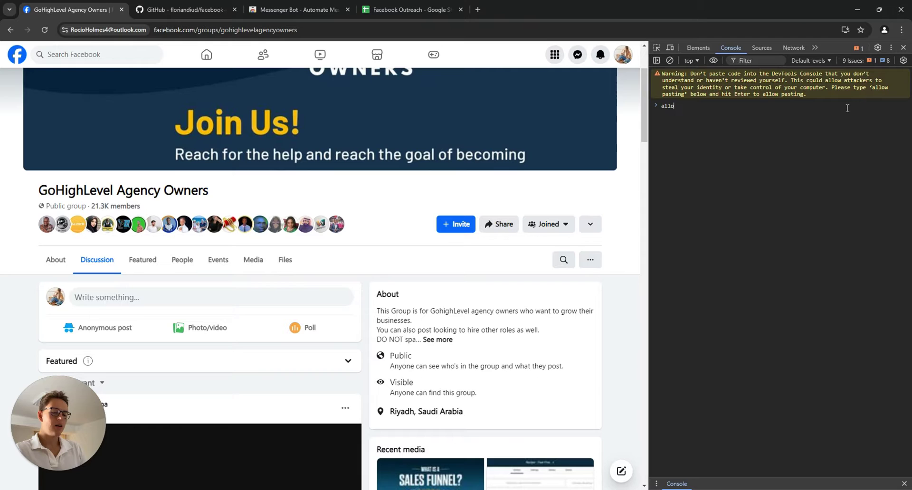
pyautogui.write('w pasting')
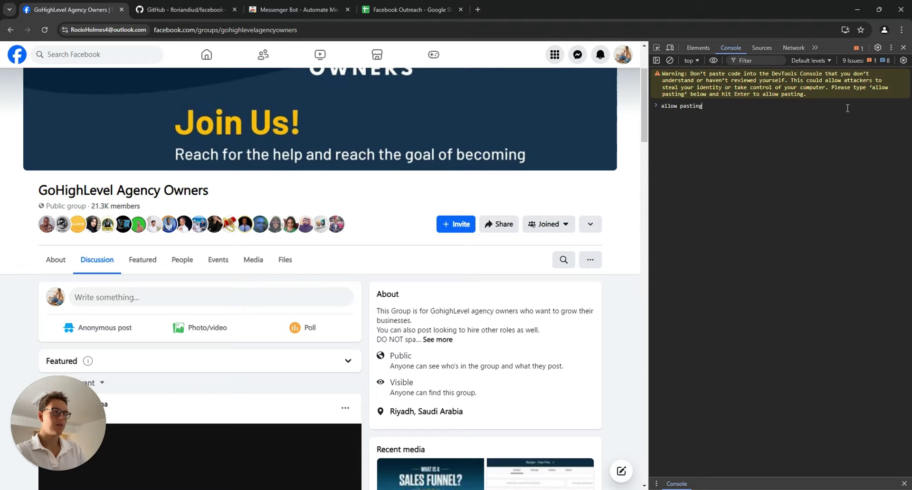
pyautogui.press('Return')
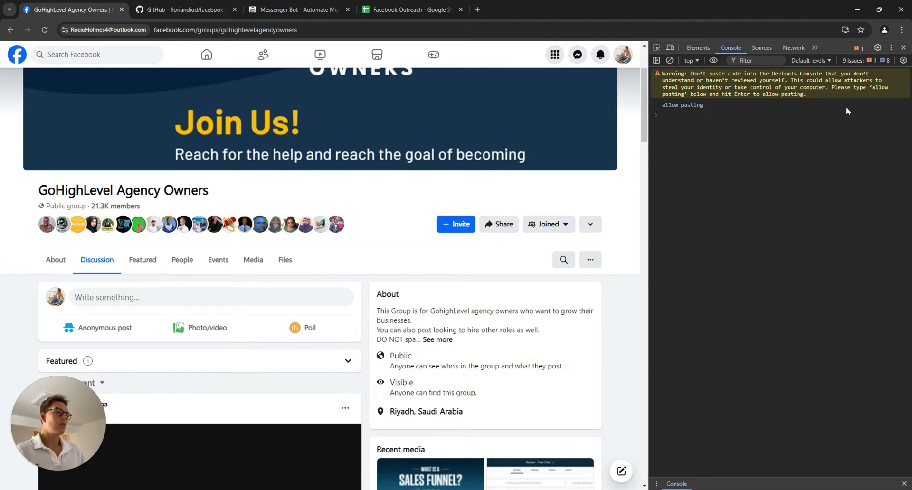
pyautogui.hotkey('ctrl', 'v')
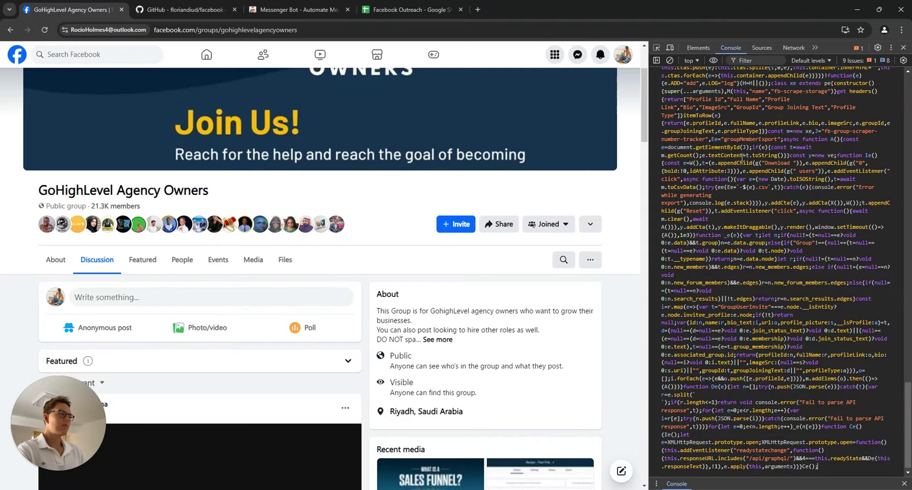
pyautogui.press('Return')
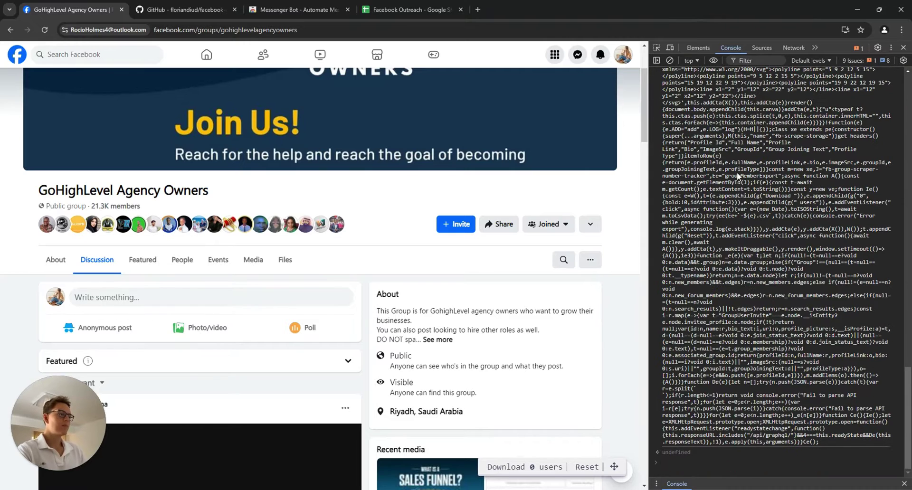
# Open the group's member list and scroll until the scraper counter reaches 500 users
pyautogui.click(178, 262)
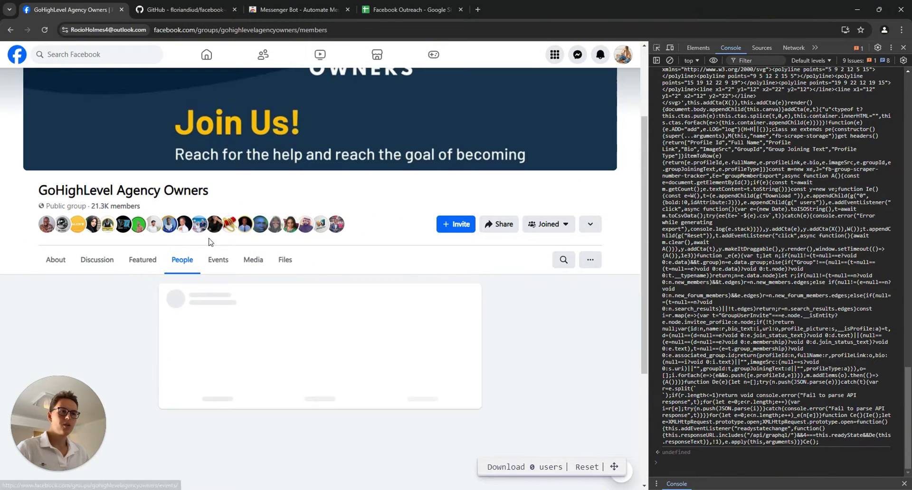
pyautogui.scroll(-3, 247, 228)
pyautogui.scroll(-7, 247, 227)
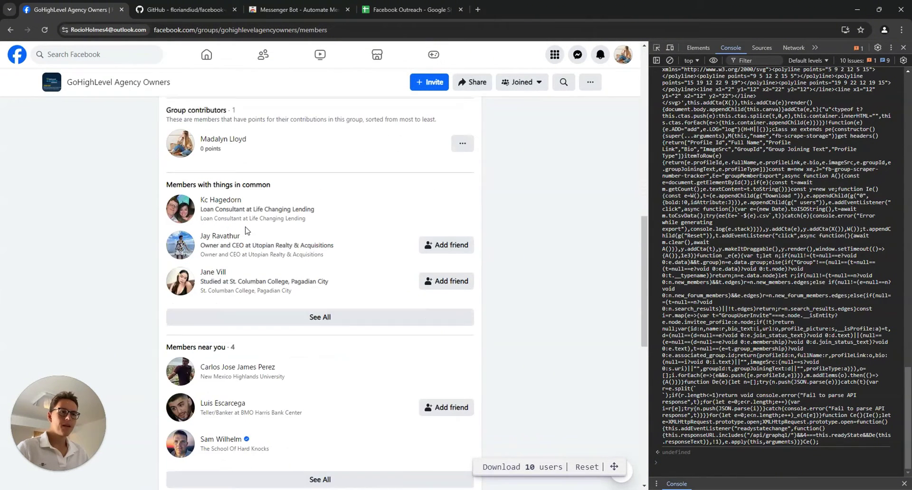
pyautogui.scroll(-4, 241, 281)
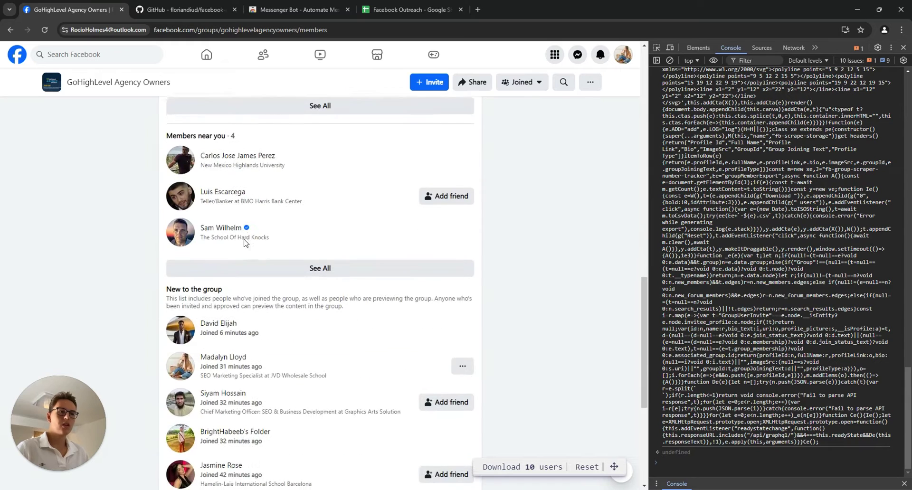
pyautogui.scroll(-5, 247, 243)
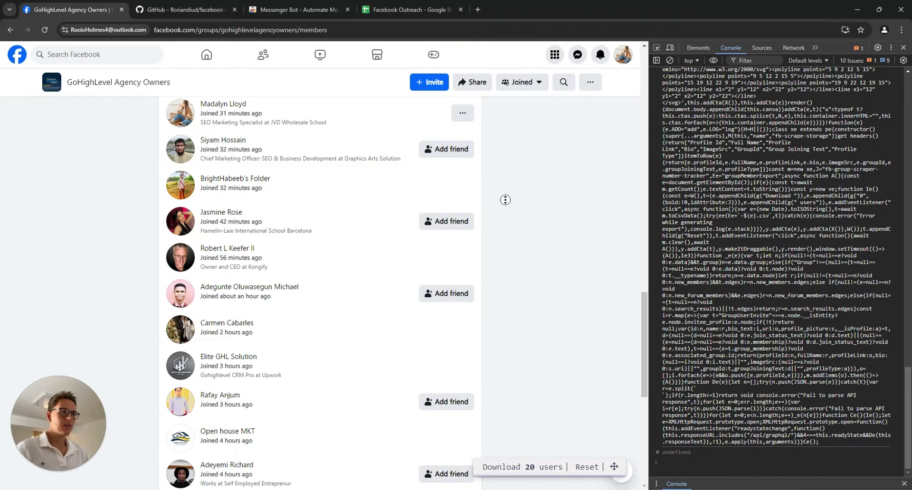
pyautogui.scroll(-1, 501, 194)
pyautogui.scroll(-20, 505, 379)
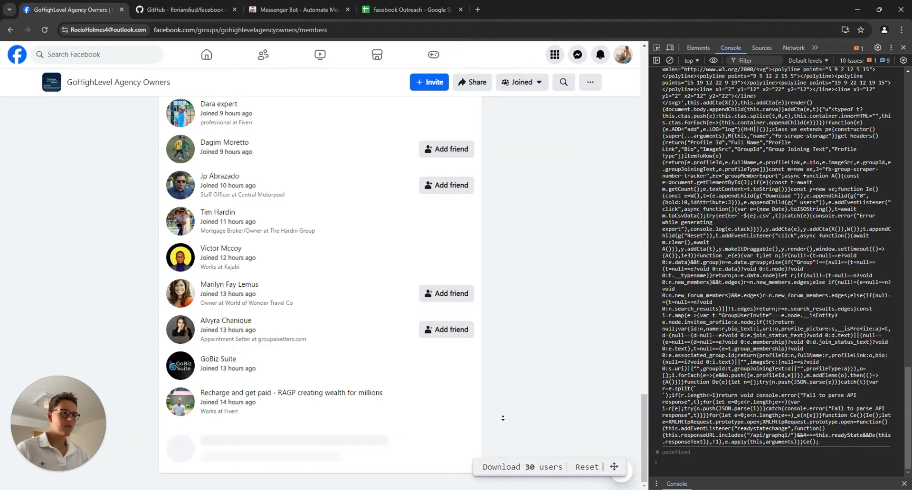
pyautogui.scroll(-20, 503, 418)
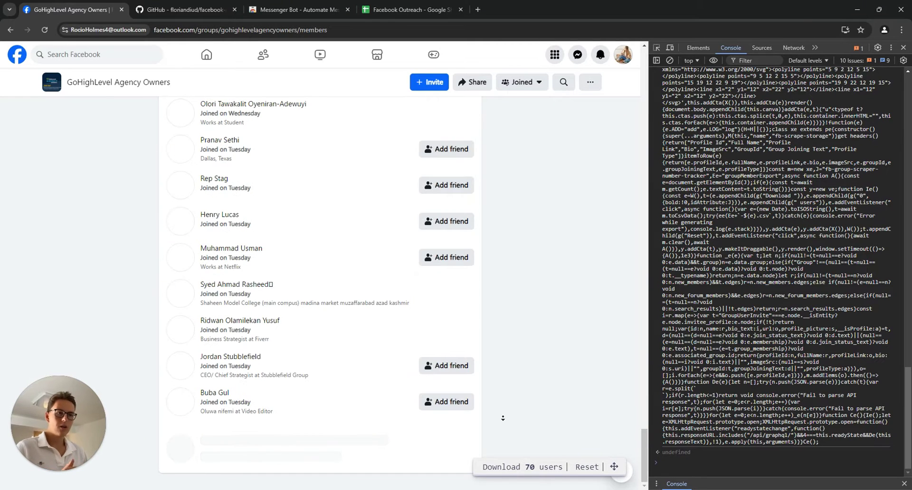
pyautogui.scroll(-10, 503, 418)
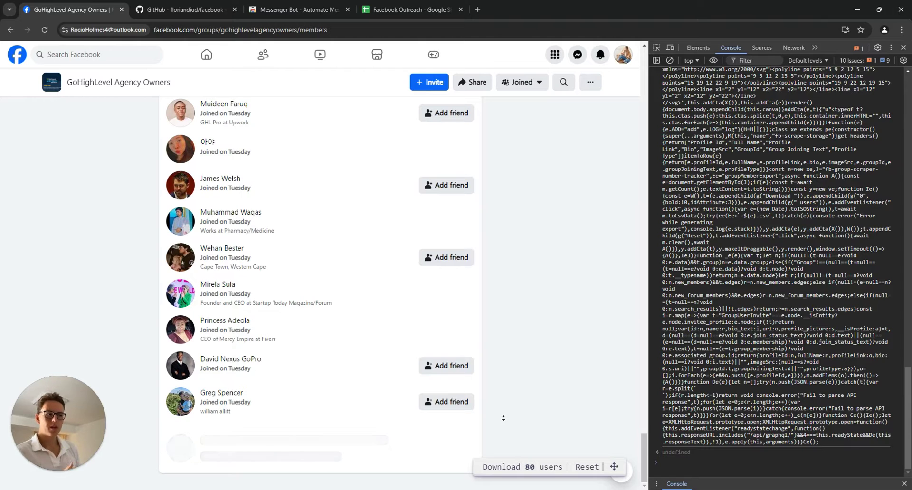
pyautogui.scroll(-10, 503, 418)
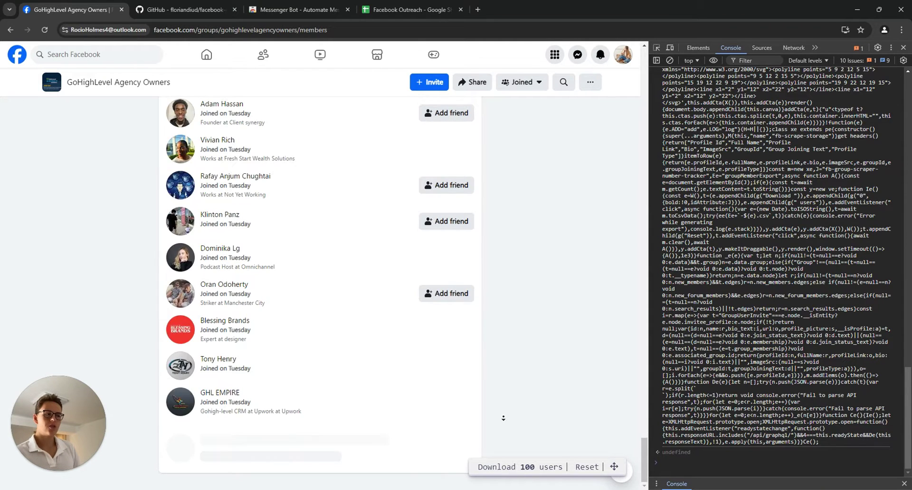
pyautogui.scroll(-10, 503, 418)
pyautogui.scroll(-20, 503, 418)
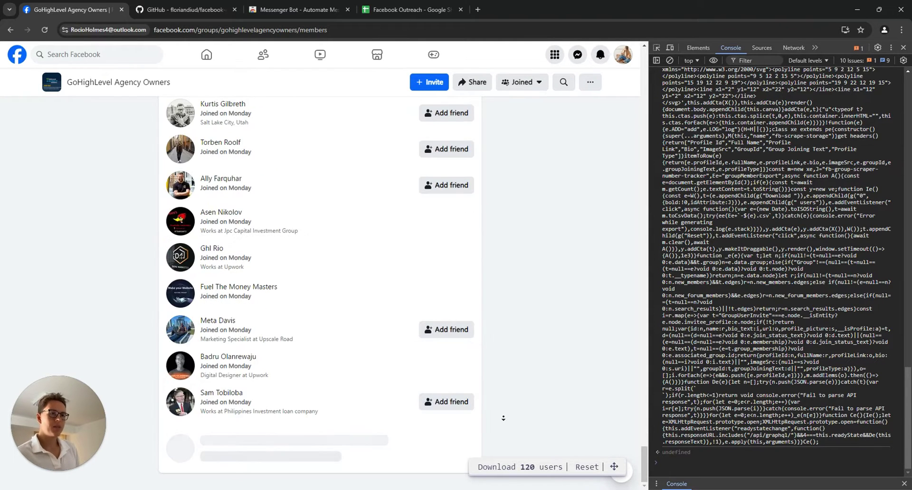
pyautogui.scroll(-20, 503, 418)
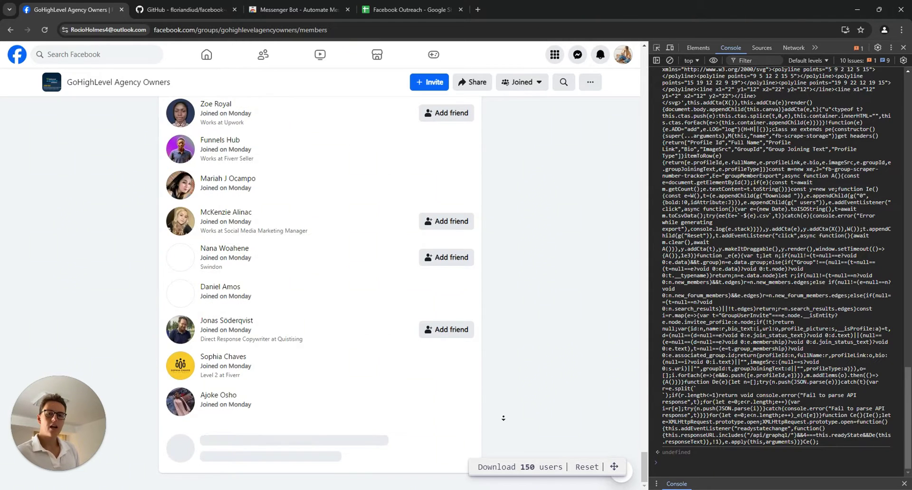
pyautogui.scroll(-10, 503, 418)
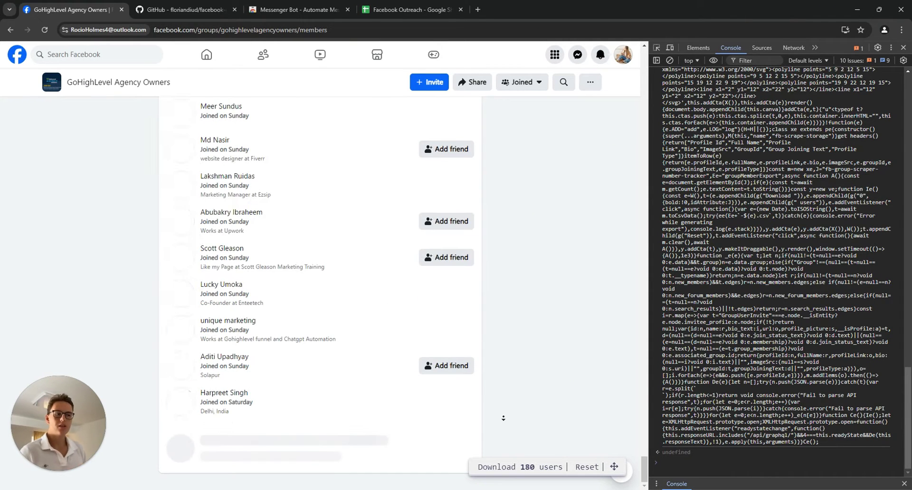
pyautogui.scroll(-5, 503, 418)
pyautogui.scroll(-5, 504, 418)
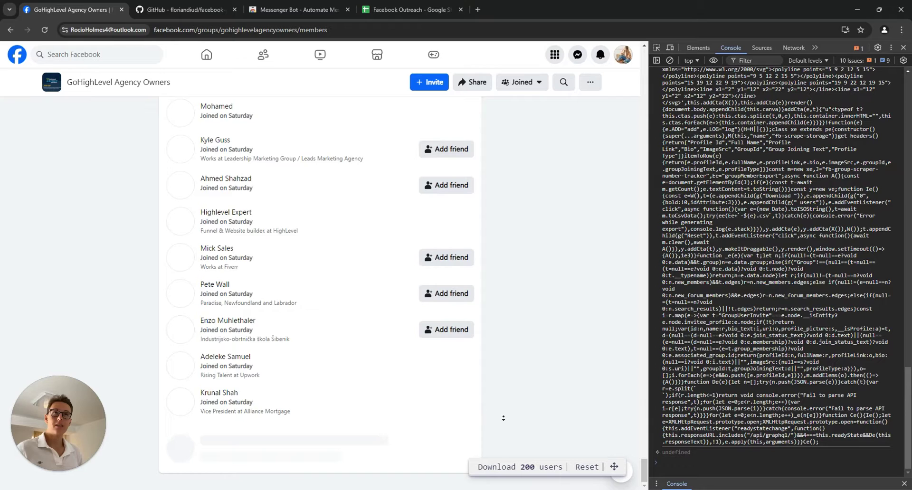
pyautogui.scroll(-5, 503, 418)
pyautogui.scroll(-5, 503, 418)
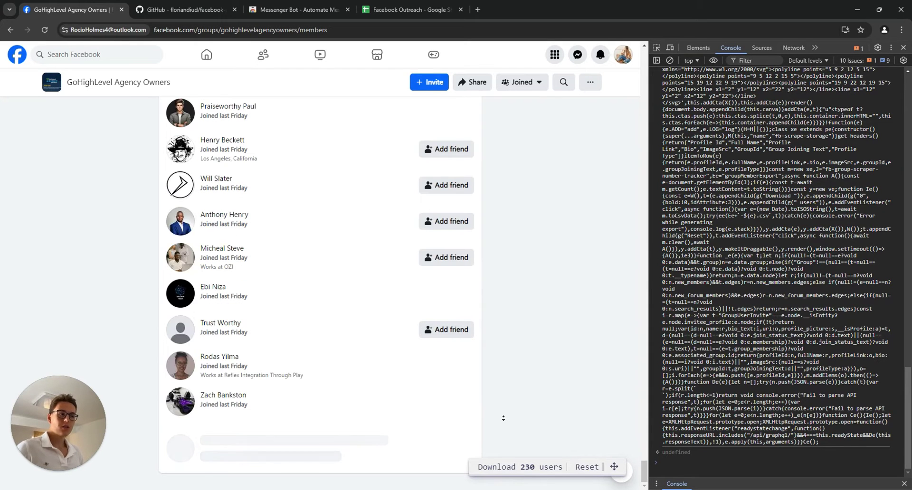
pyautogui.scroll(-10, 503, 419)
pyautogui.scroll(-5, 504, 418)
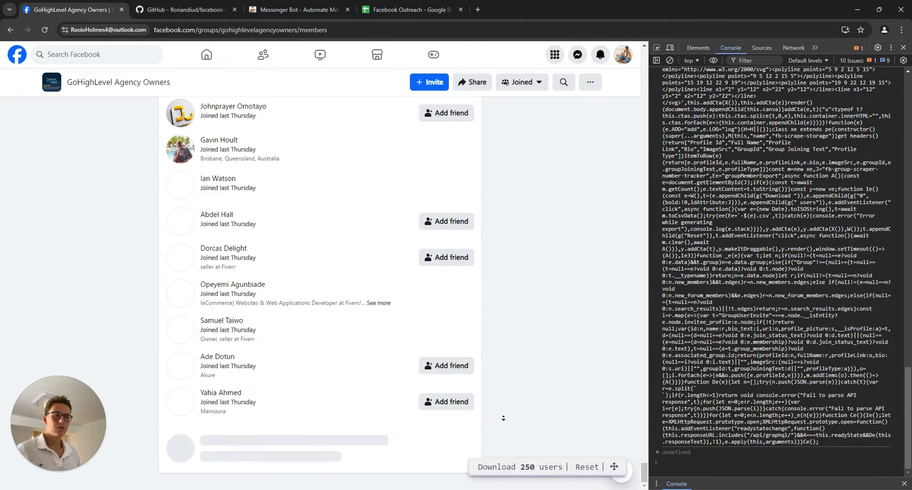
pyautogui.scroll(-5, 503, 418)
pyautogui.scroll(-5, 504, 418)
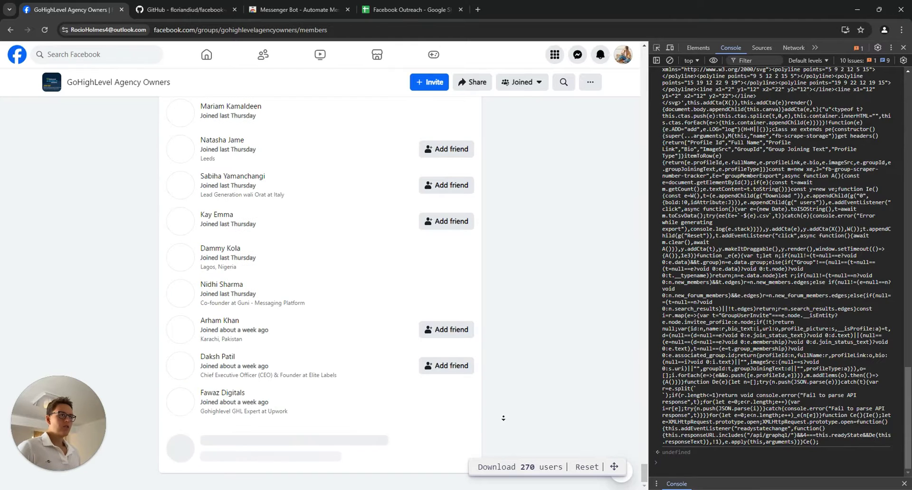
pyautogui.scroll(-5, 503, 418)
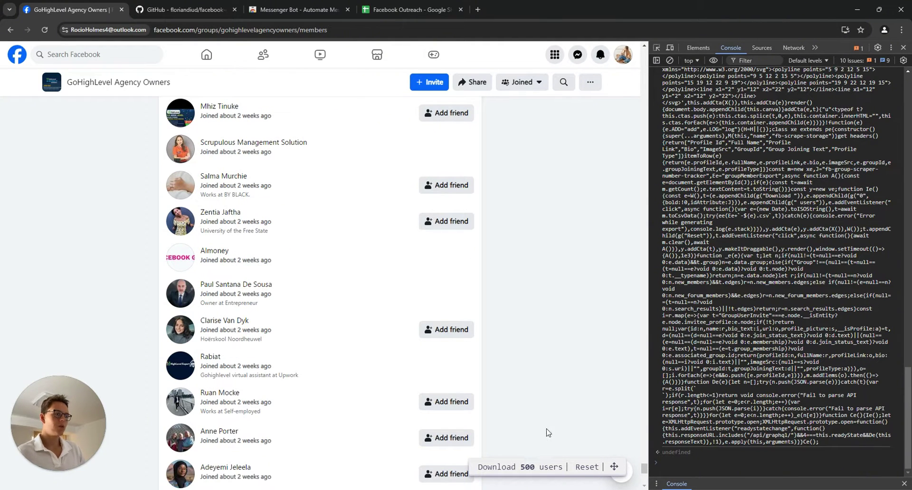
# Download the 500 collected members as CSV and go to the Facebook Outreach spreadsheet
pyautogui.click(502, 467)
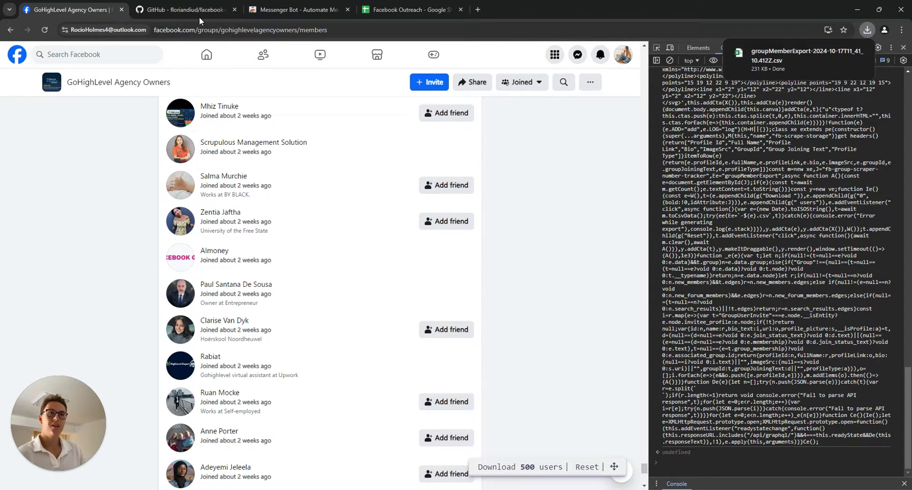
pyautogui.click(189, 10)
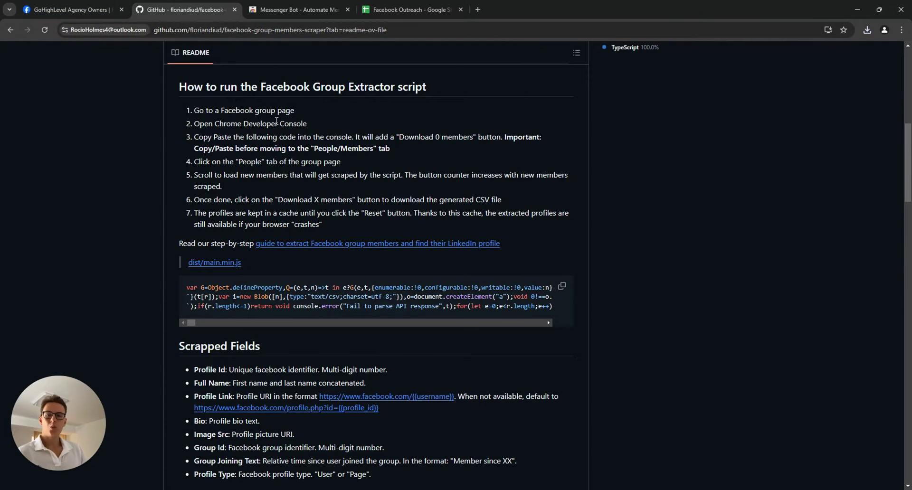
pyautogui.click(390, 11)
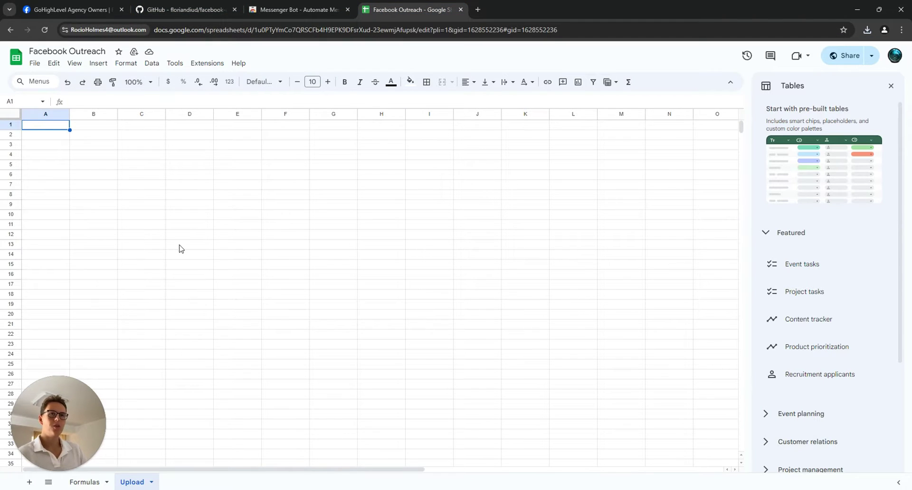
# Import groupMemberExport CSV from Downloads, with Import location set to Replace current sheet
pyautogui.click(36, 64)
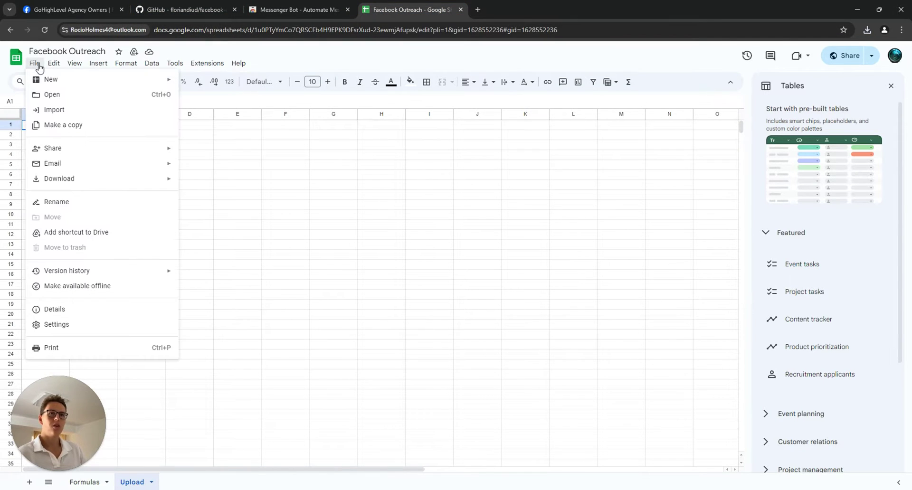
pyautogui.click(88, 111)
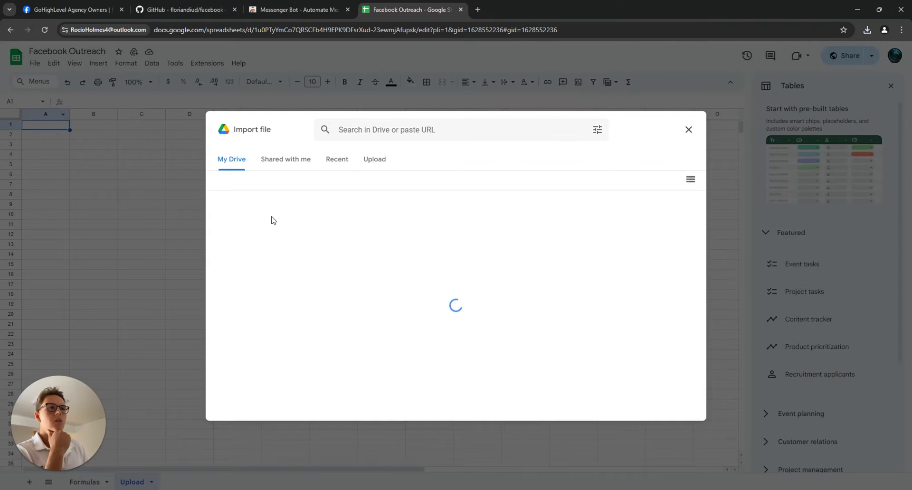
pyautogui.click(375, 159)
pyautogui.click(452, 329)
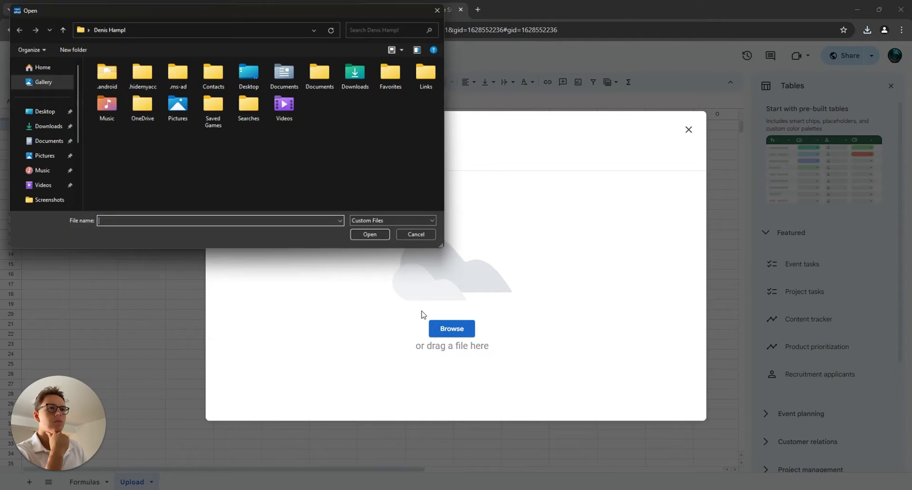
pyautogui.click(53, 126)
pyautogui.click(110, 78)
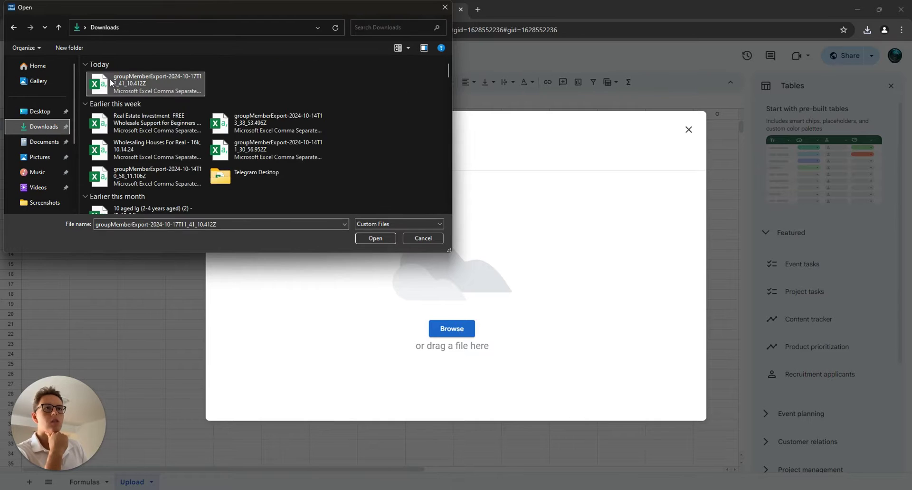
pyautogui.click(369, 235)
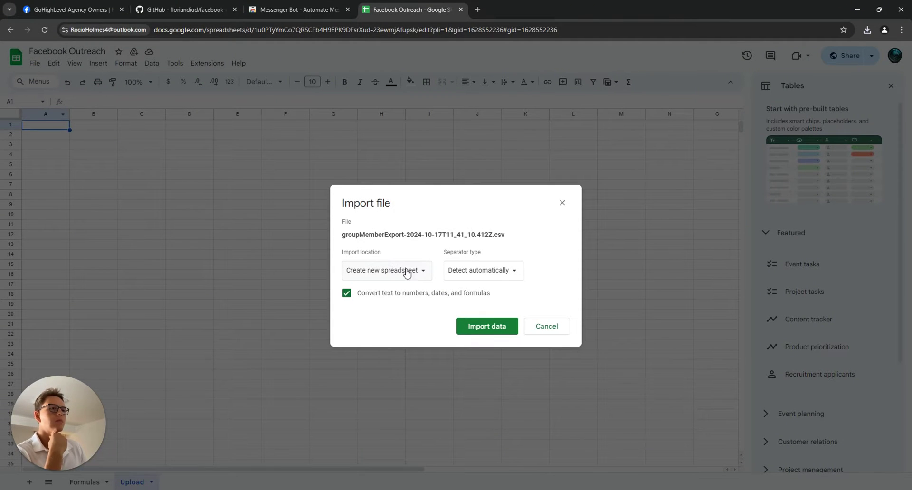
pyautogui.click(389, 276)
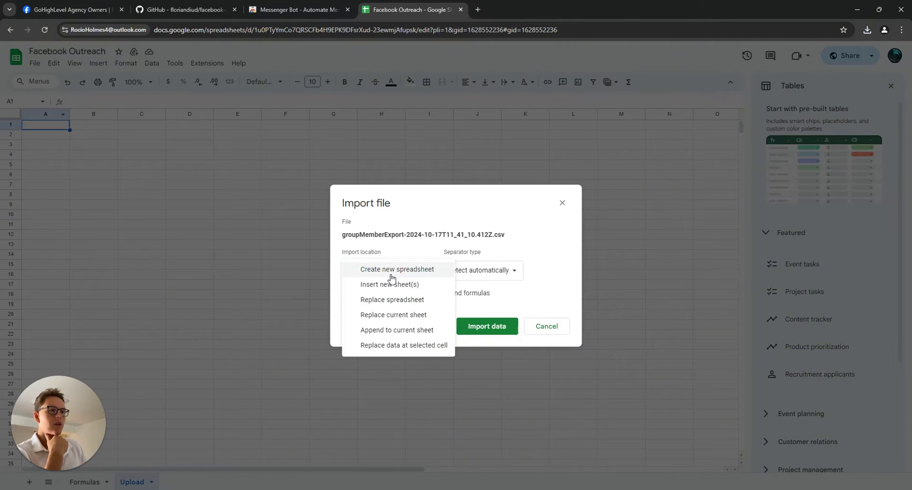
pyautogui.click(414, 316)
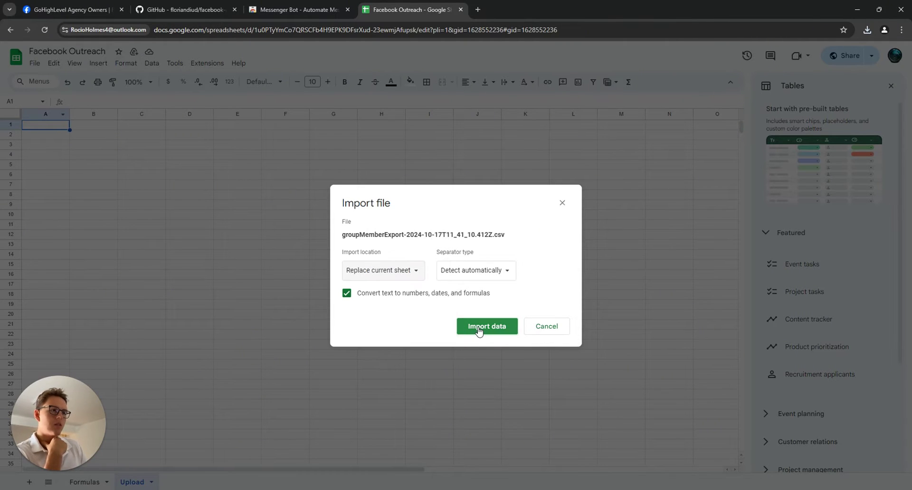
pyautogui.click(479, 328)
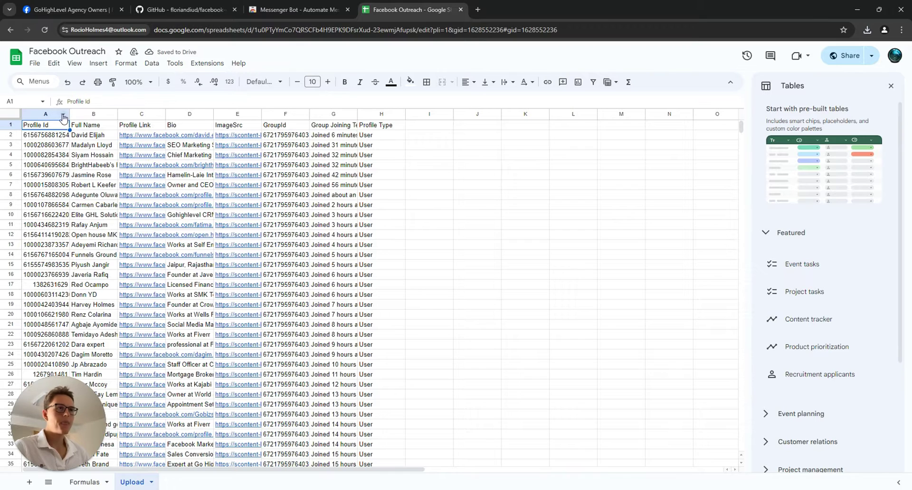
# Delete the Profile Id column
pyautogui.moveTo(145, 133)
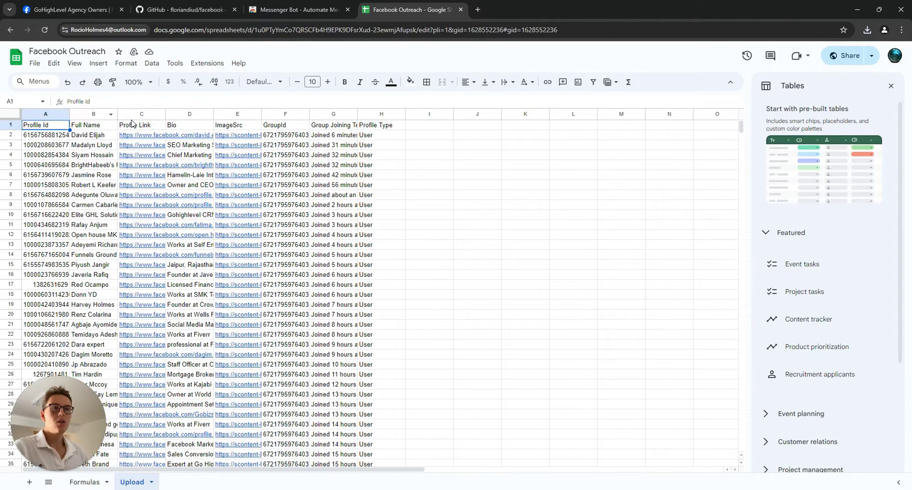
pyautogui.rightClick(50, 114)
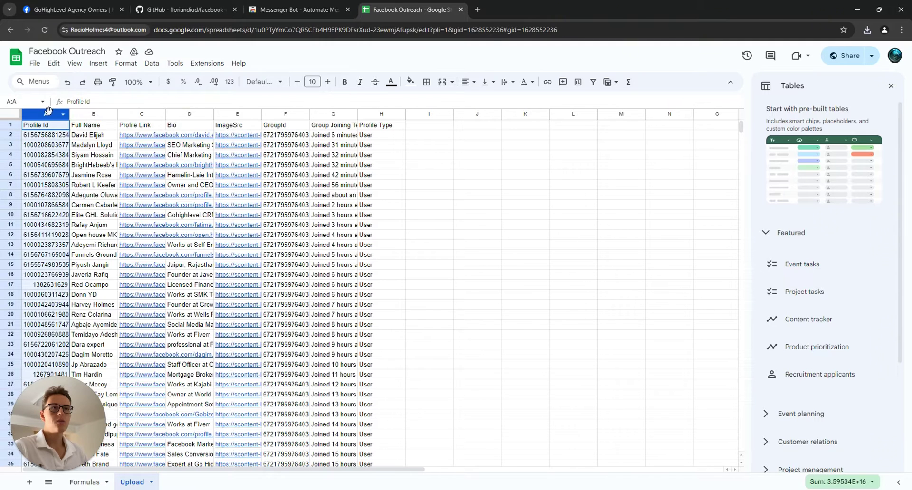
pyautogui.click(83, 219)
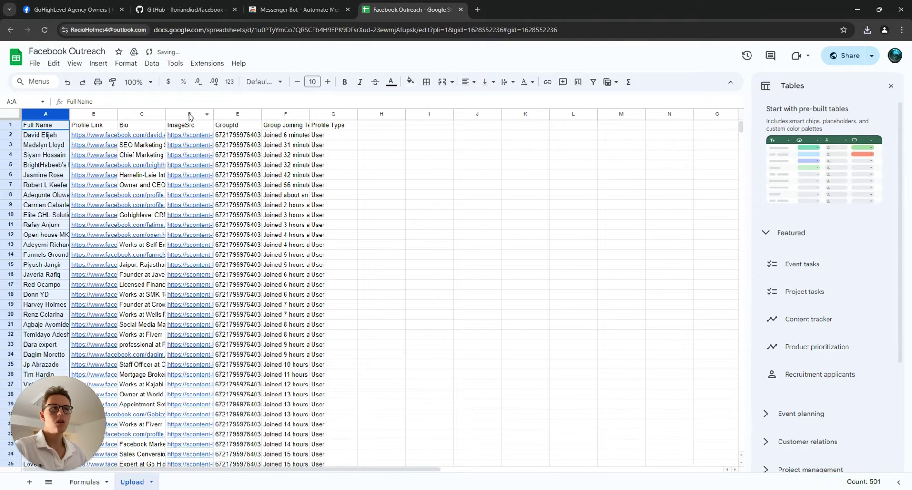
# Delete columns D–G (ImageSrc through Profile Type) and widen the Profile Link column
pyautogui.moveTo(190, 115); pyautogui.dragTo(325, 114)
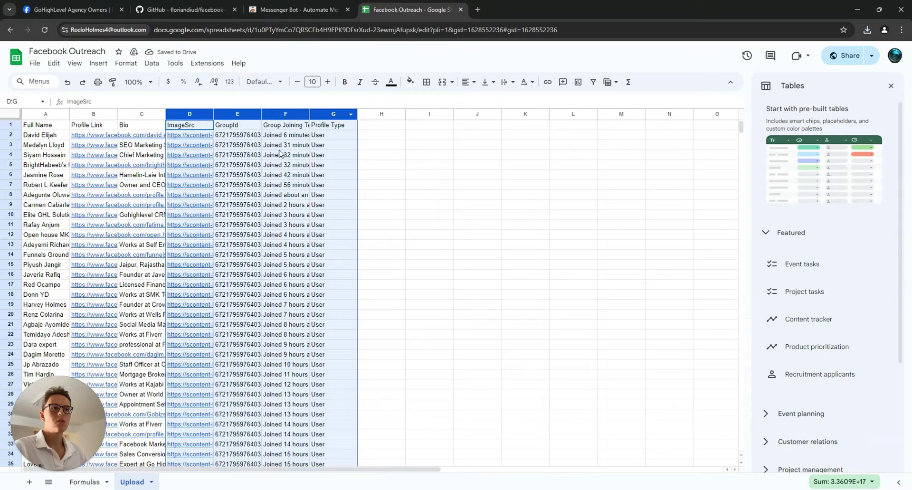
pyautogui.scroll(-10, 280, 268)
pyautogui.scroll(-20, 302, 300)
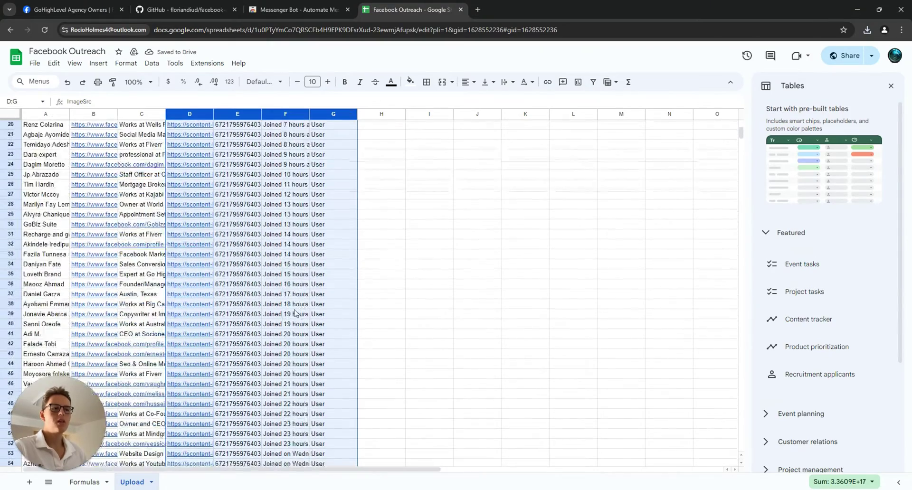
pyautogui.scroll(20, 287, 316)
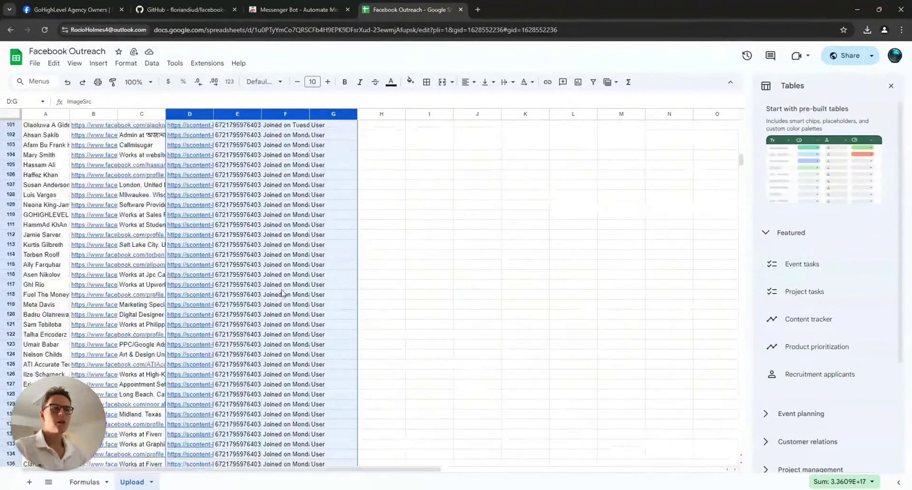
pyautogui.rightClick(204, 115)
pyautogui.click(233, 227)
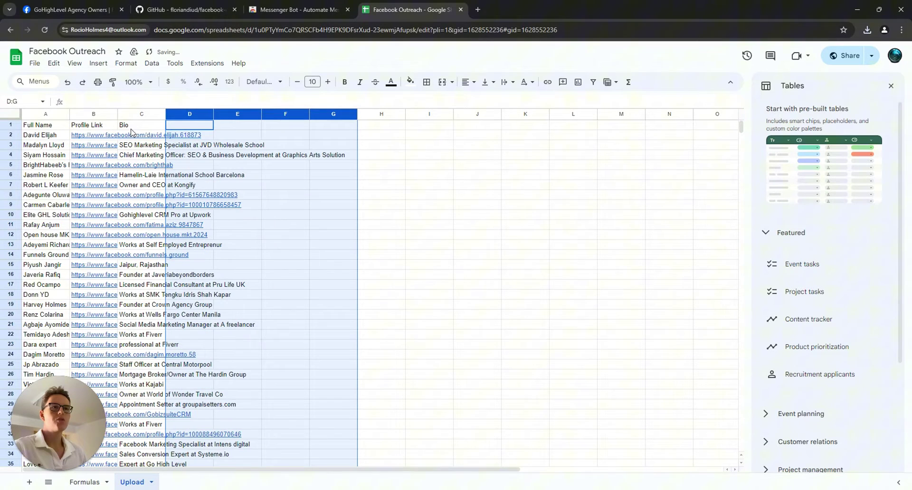
pyautogui.click(243, 155)
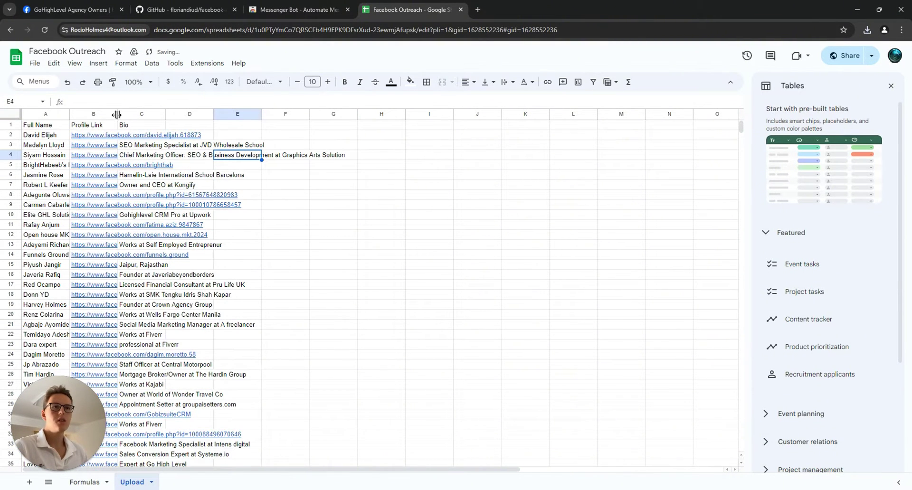
pyautogui.moveTo(117, 114); pyautogui.dragTo(167, 114)
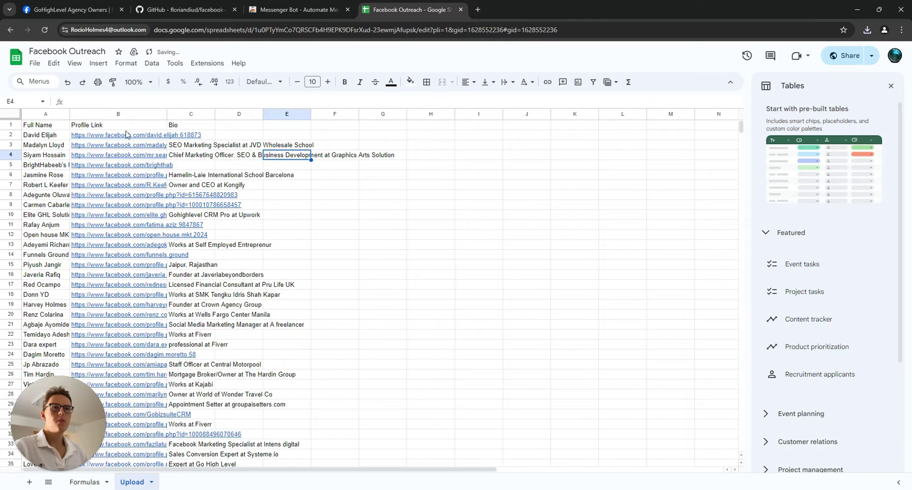
# Copy the first-name formula from cell B1 of the Formulas sheet
pyautogui.click(80, 128)
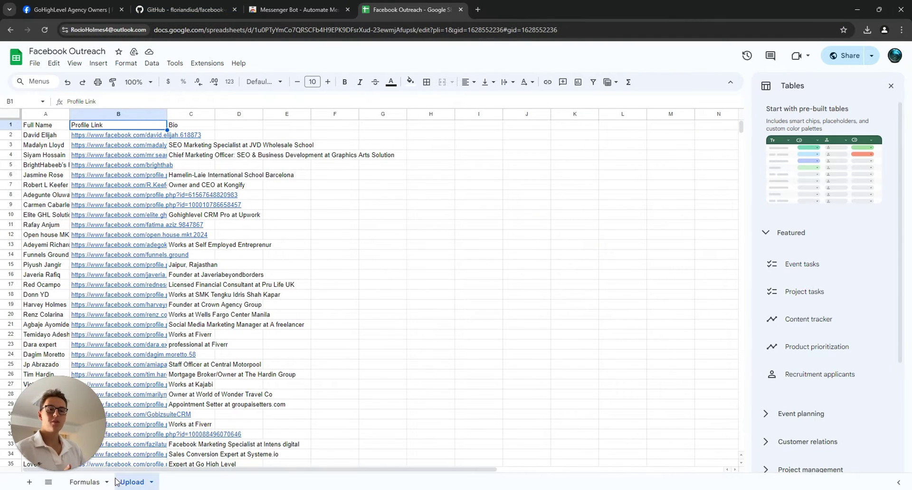
pyautogui.click(80, 482)
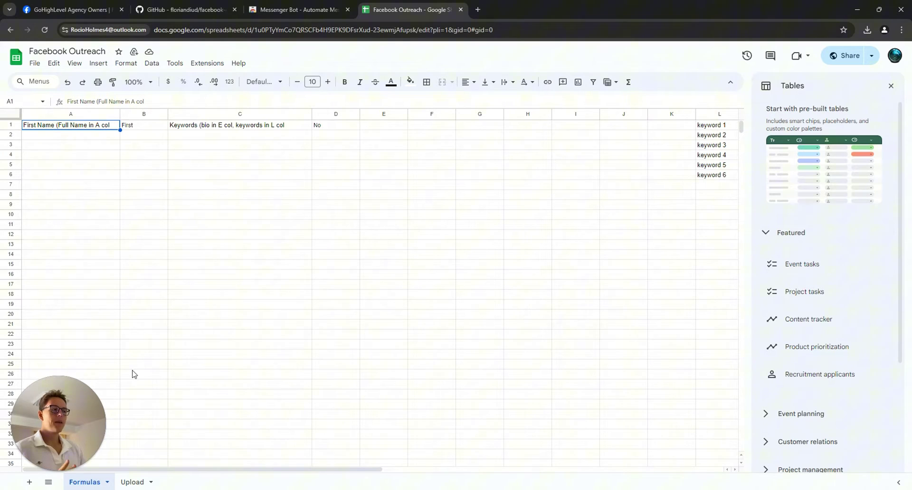
pyautogui.moveTo(74, 416); pyautogui.dragTo(814, 410)
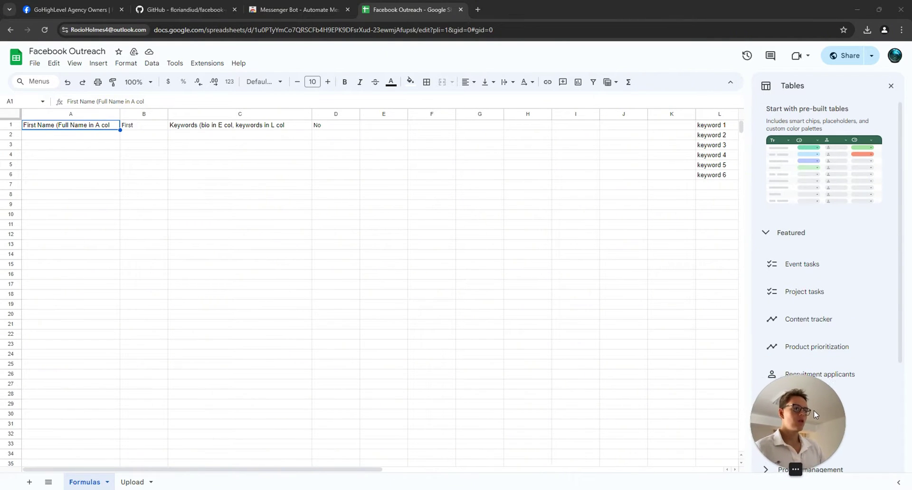
pyautogui.click(132, 129)
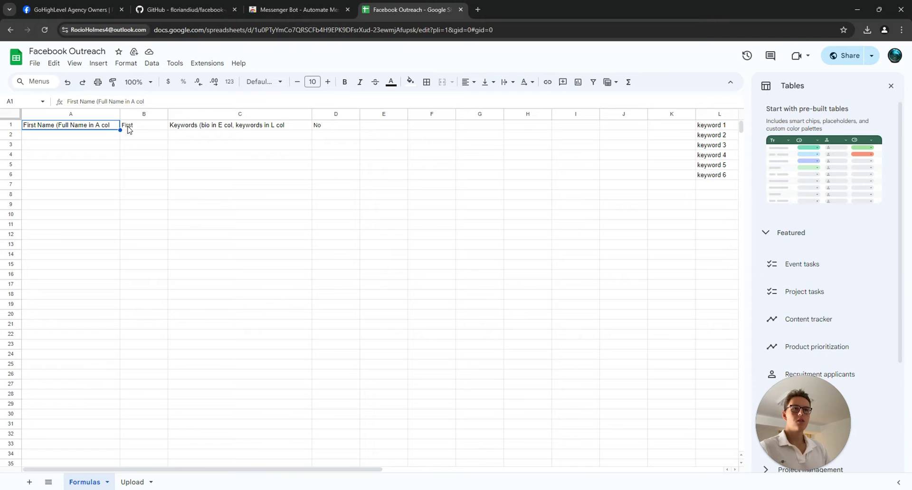
pyautogui.hotkey('ctrl', 'c')
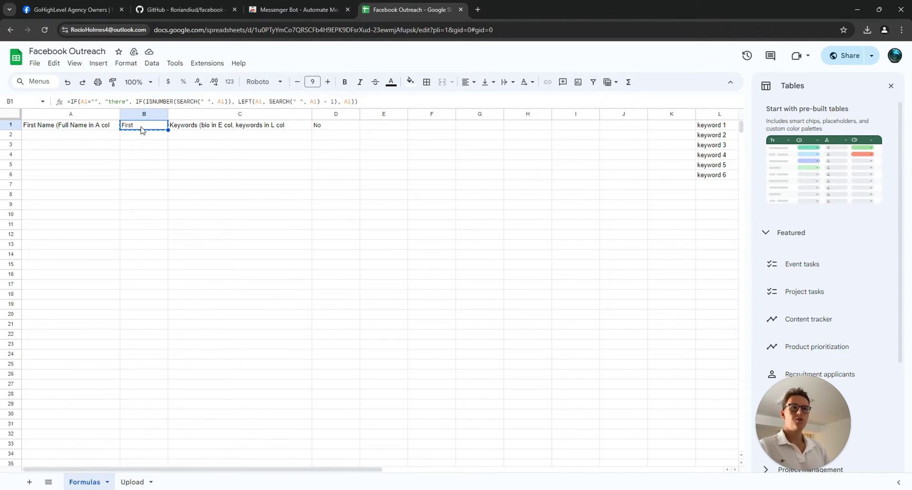
# Insert a column right of Full Name on Upload, paste the formula in B1, fill down
pyautogui.click(131, 482)
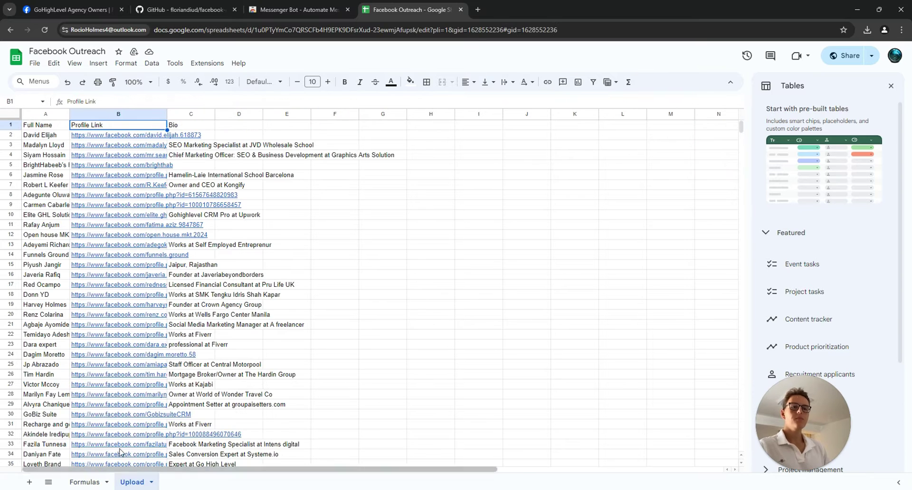
pyautogui.click(43, 114)
pyautogui.rightClick(44, 115)
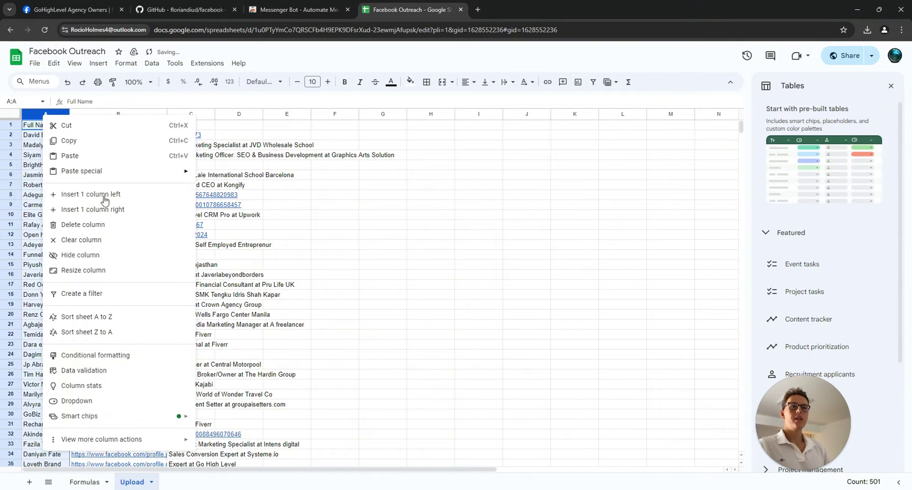
pyautogui.click(111, 210)
pyautogui.click(90, 127)
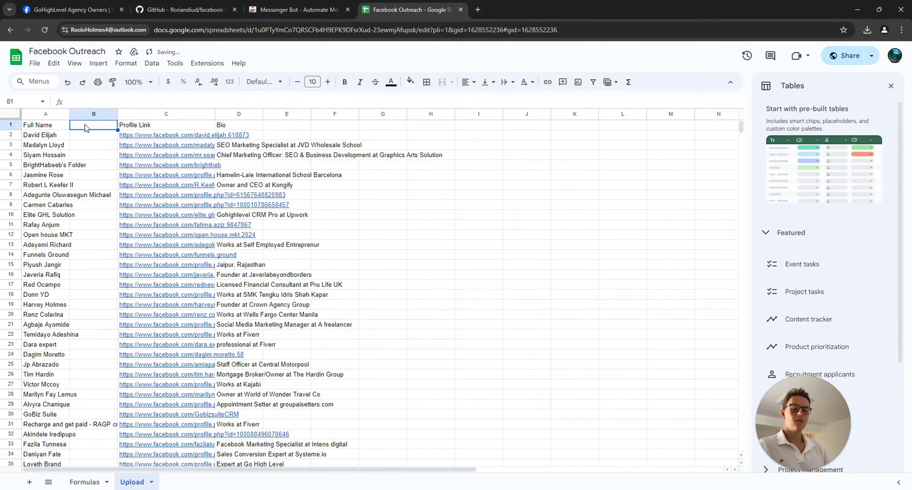
pyautogui.hotkey('ctrl', 'v')
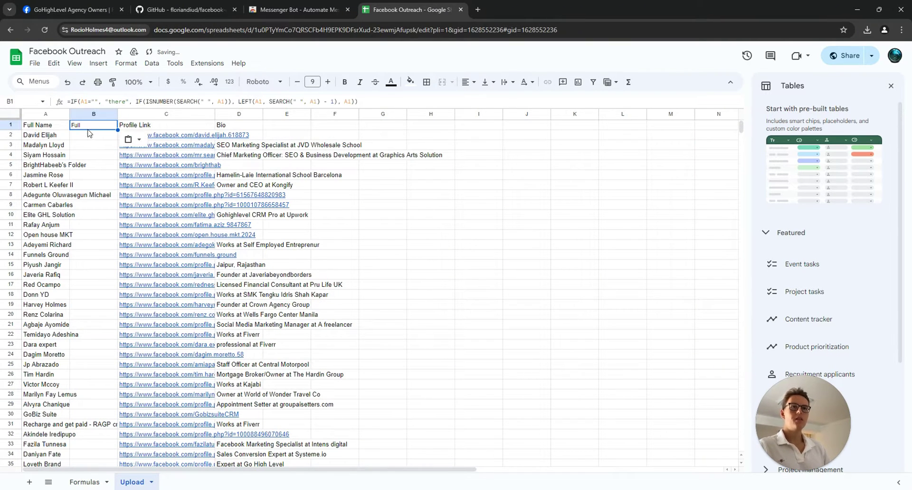
pyautogui.doubleClick(117, 129)
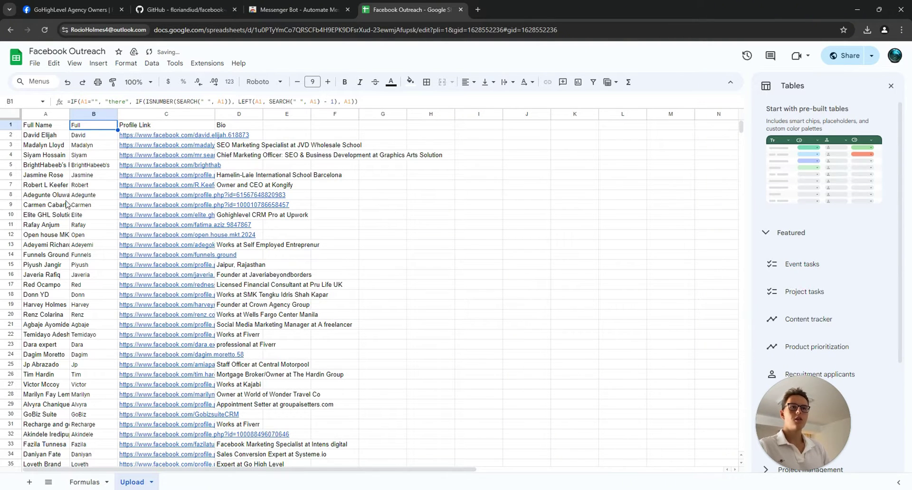
pyautogui.click(96, 136)
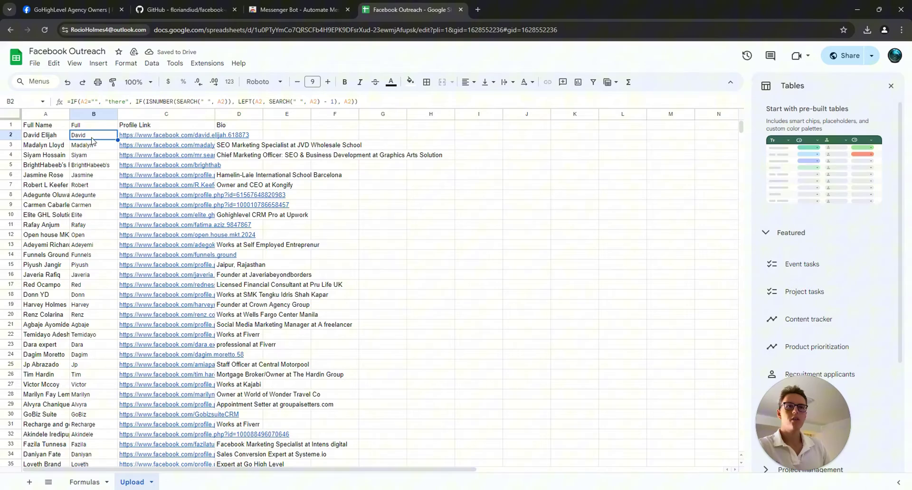
pyautogui.scroll(-10, 92, 158)
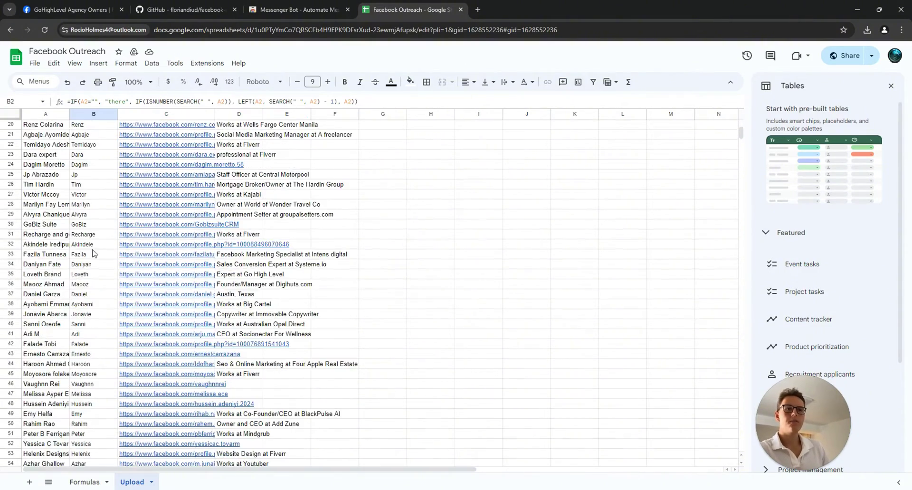
pyautogui.scroll(10, 104, 260)
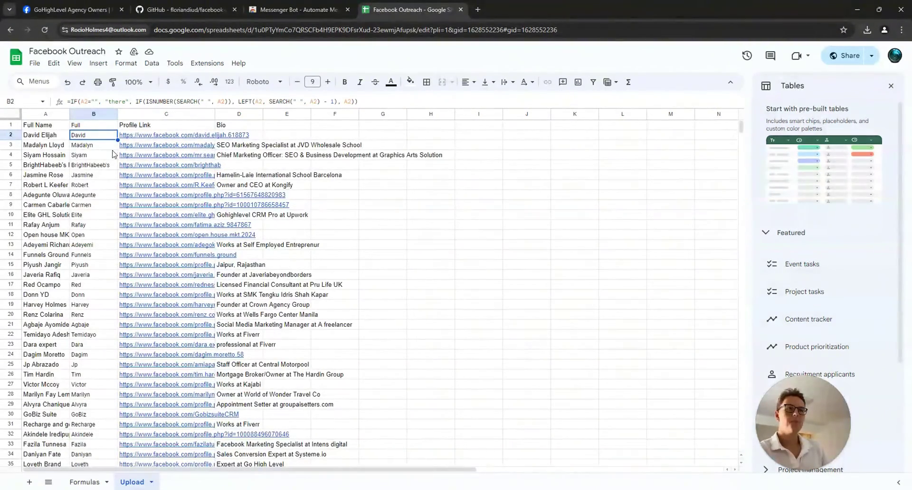
pyautogui.click(237, 126)
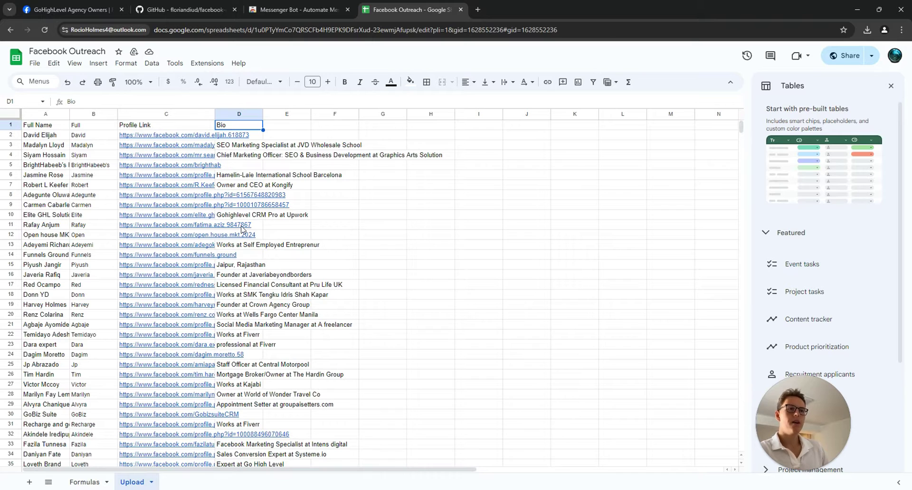
# Move the Bio column one column right and select the keyword-match formula in Formulas D1
pyautogui.click(239, 114)
pyautogui.moveTo(239, 114); pyautogui.dragTo(286, 119)
pyautogui.click(84, 483)
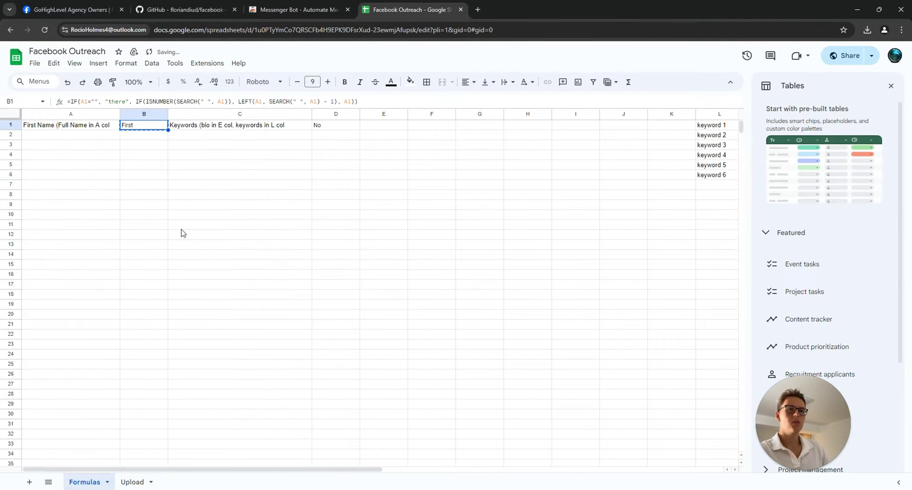
pyautogui.click(224, 129)
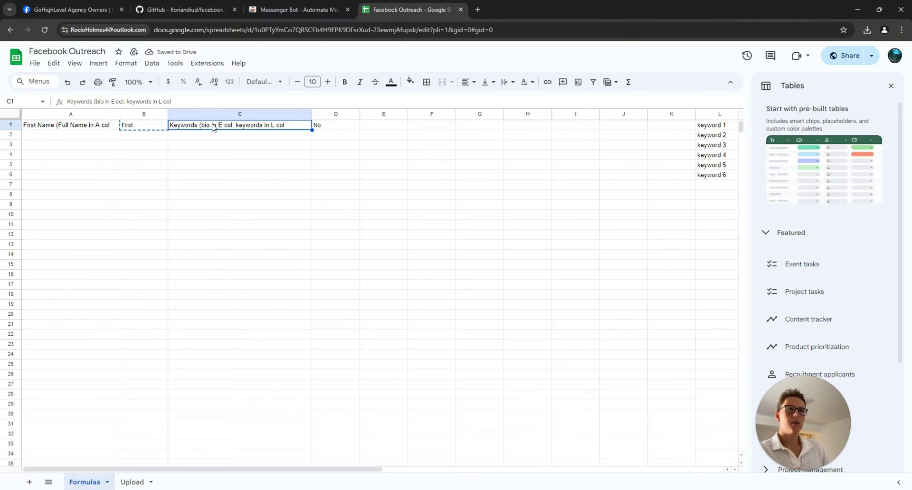
pyautogui.click(274, 145)
pyautogui.click(318, 127)
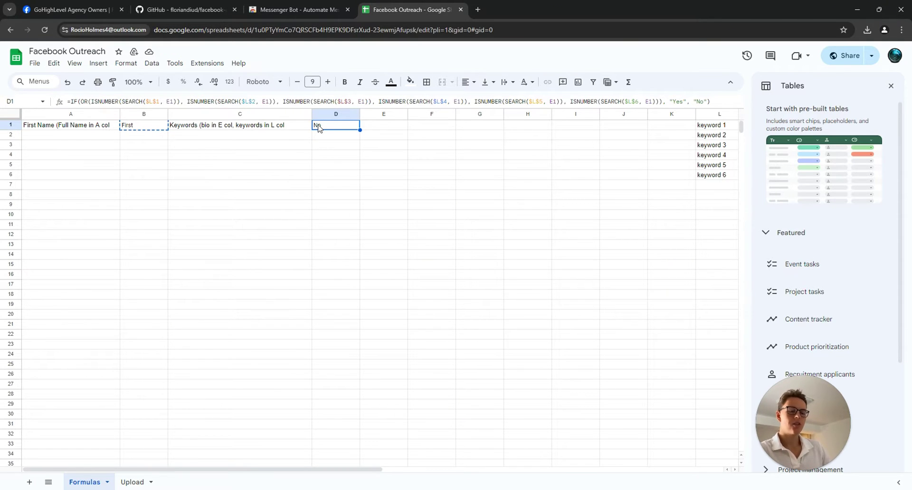
# Paste the keyword-match formula into F1 on Upload and check its keyword range L1:L6
pyautogui.click(129, 482)
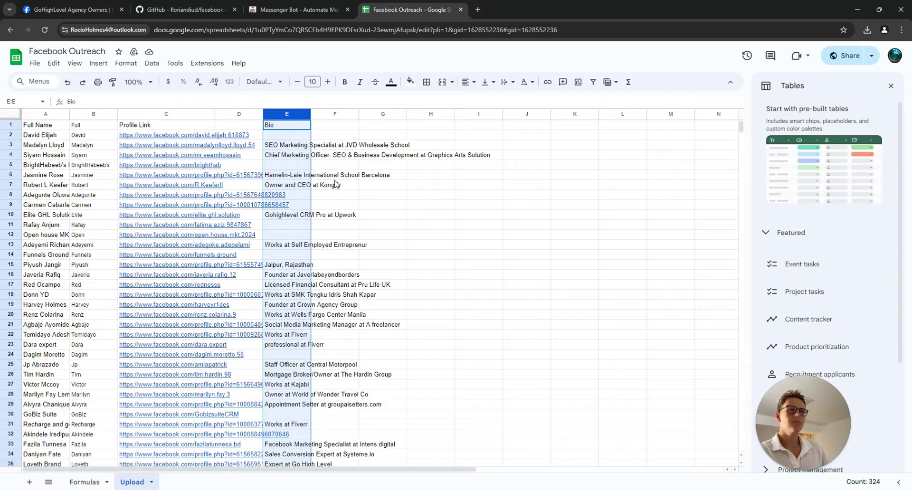
pyautogui.click(338, 127)
pyautogui.hotkey('ctrl', 'v')
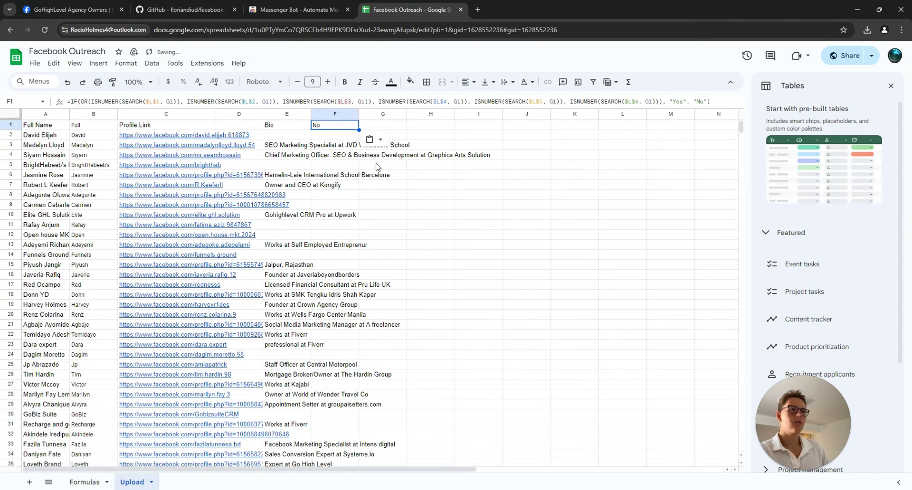
pyautogui.doubleClick(329, 127)
pyautogui.moveTo(616, 179); pyautogui.dragTo(624, 133)
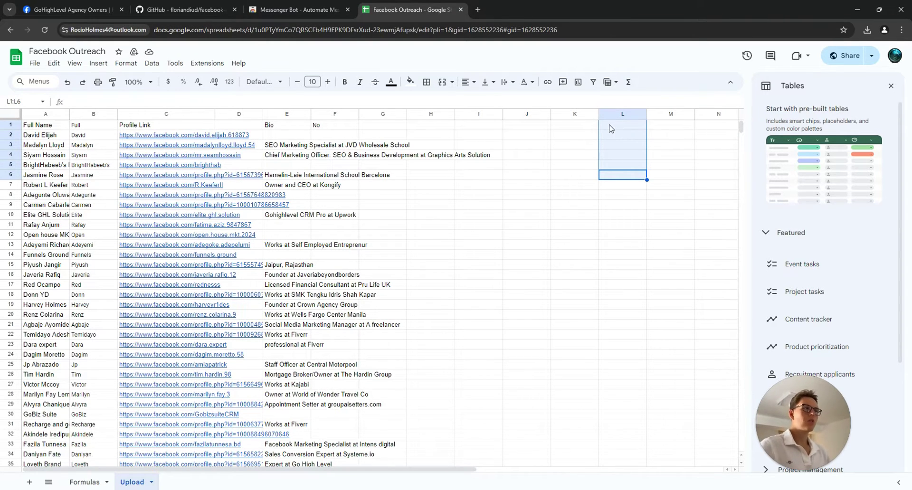
# Enter the keywords owner, founder, ceo and agency in cells L1 to L4
pyautogui.click(610, 128)
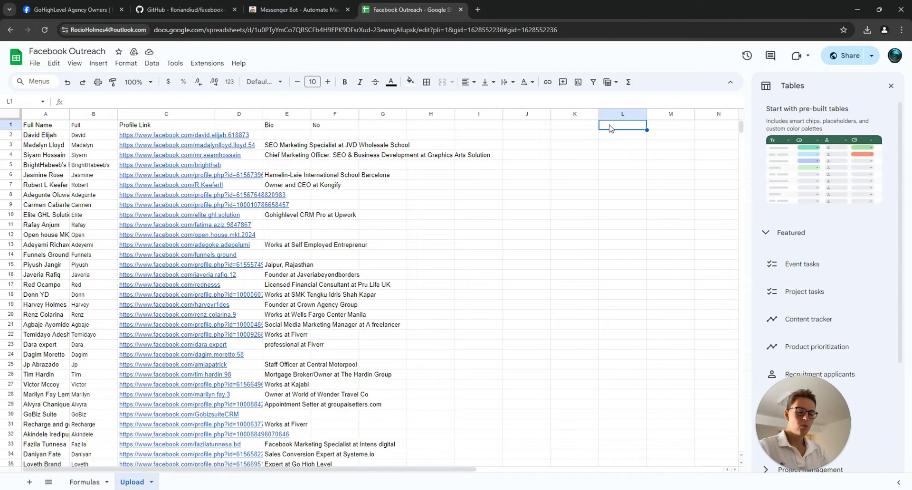
pyautogui.write('owner')
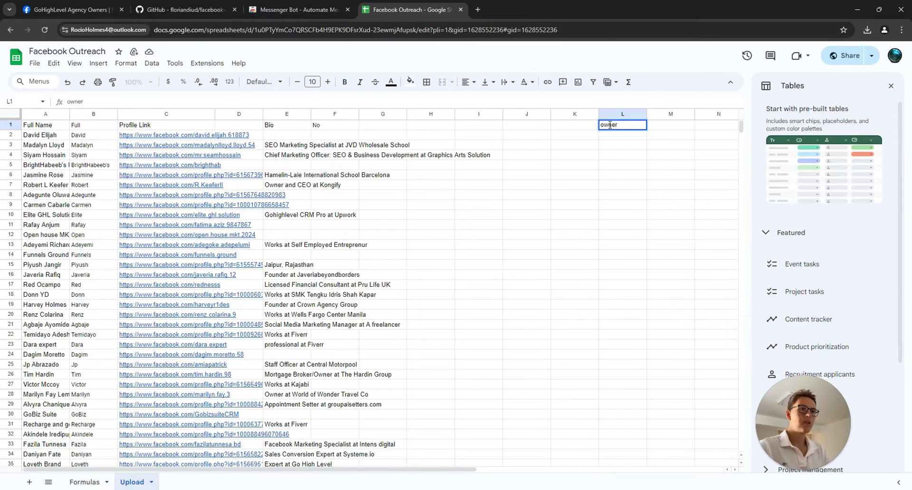
pyautogui.click(352, 137)
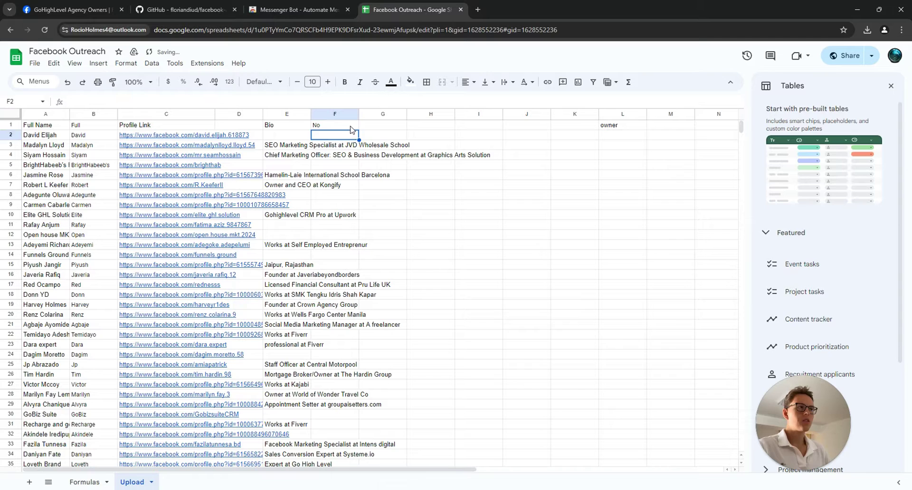
pyautogui.click(625, 137)
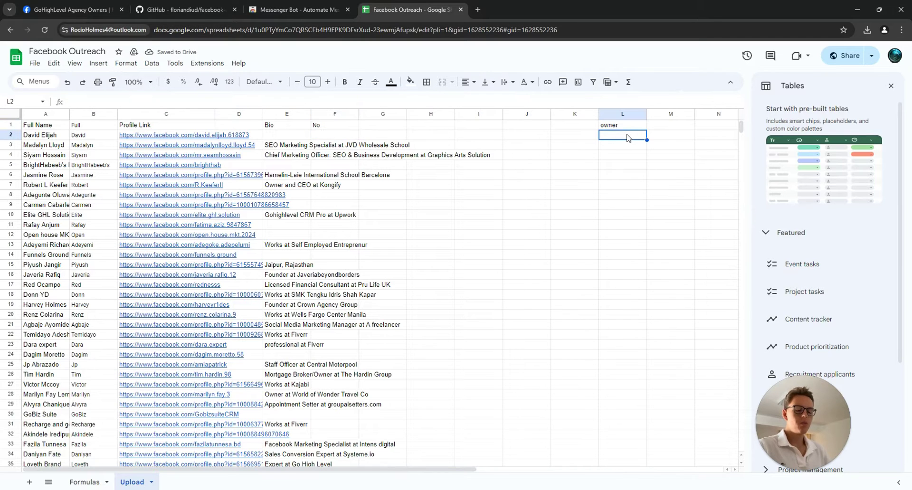
pyautogui.write('found')
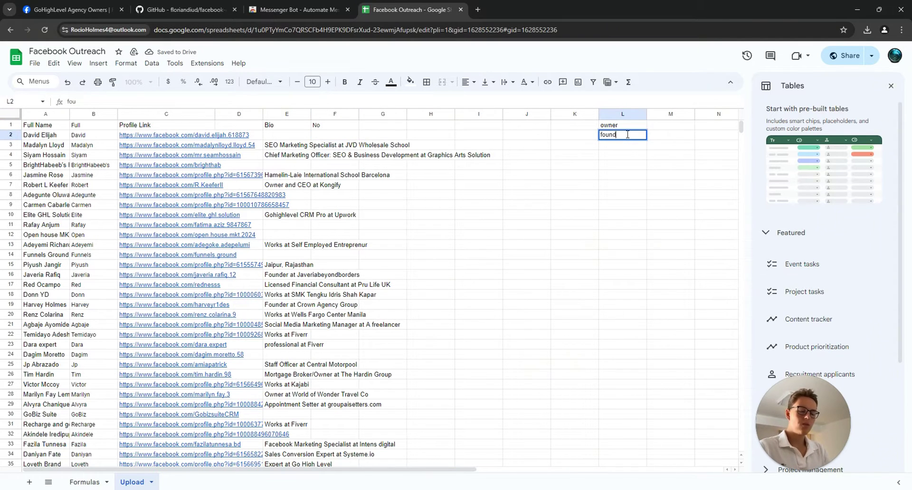
pyautogui.write('er')
pyautogui.press('Return')
pyautogui.write('ceo')
pyautogui.press('Return')
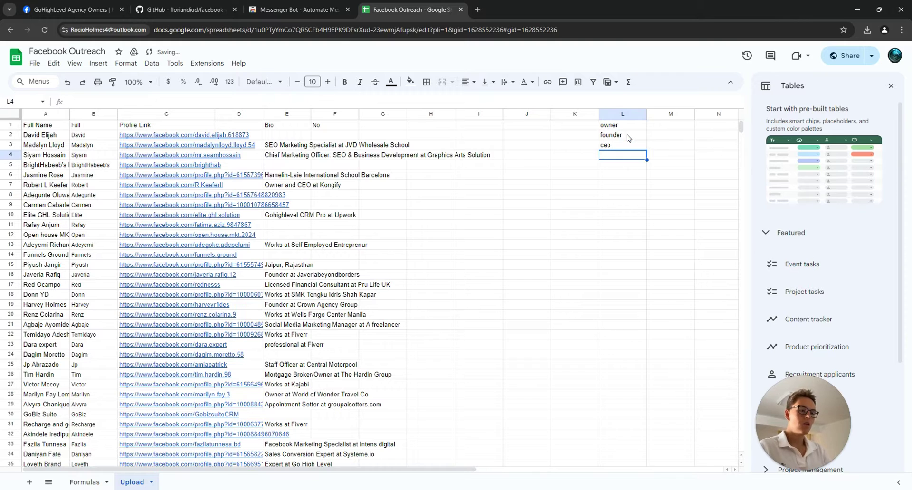
pyautogui.write('agency')
pyautogui.press('Return')
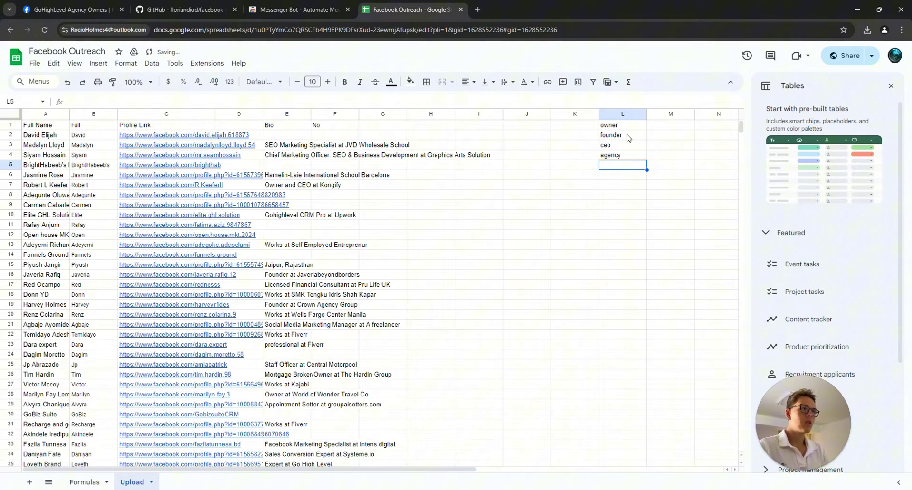
# Check F1's keyword range, then add marketing and client in L5 and L6
pyautogui.doubleClick(350, 125)
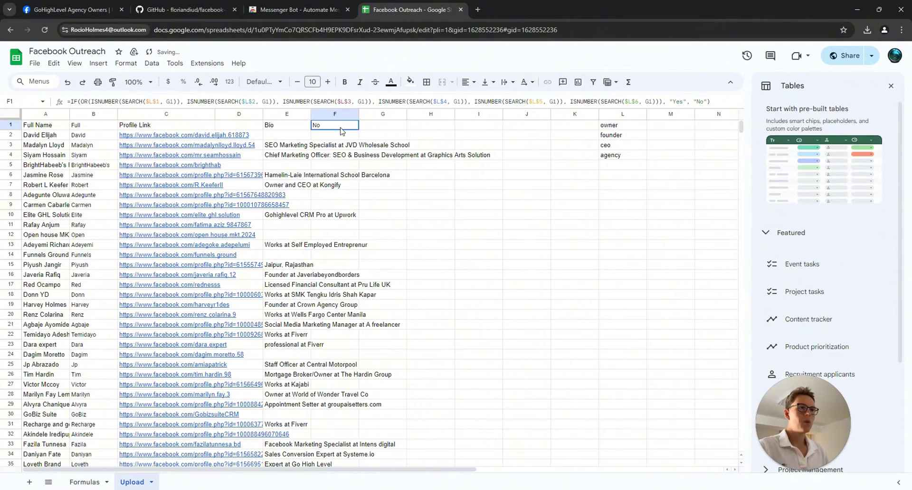
pyautogui.click(613, 168)
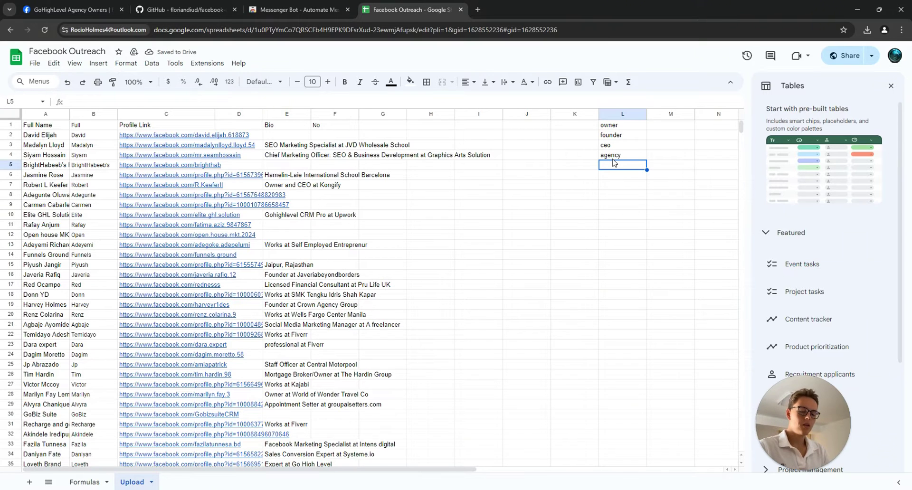
pyautogui.write('marketing')
pyautogui.press('Return')
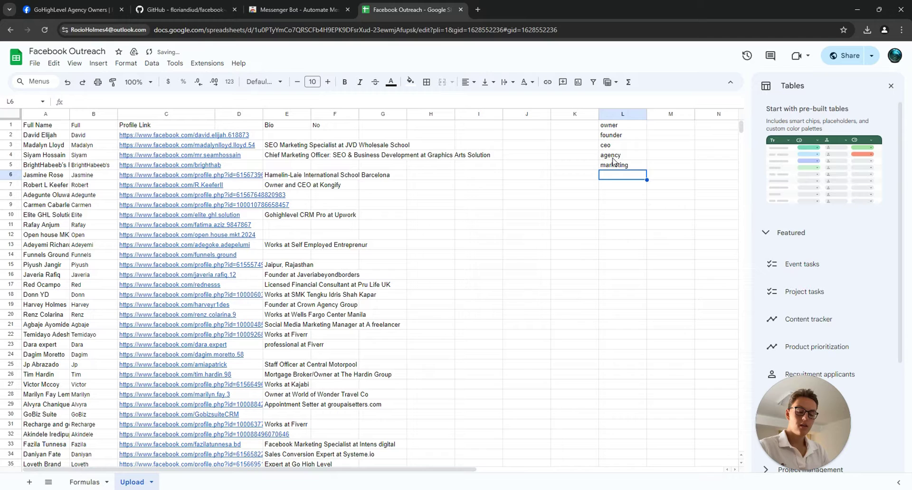
pyautogui.write('client')
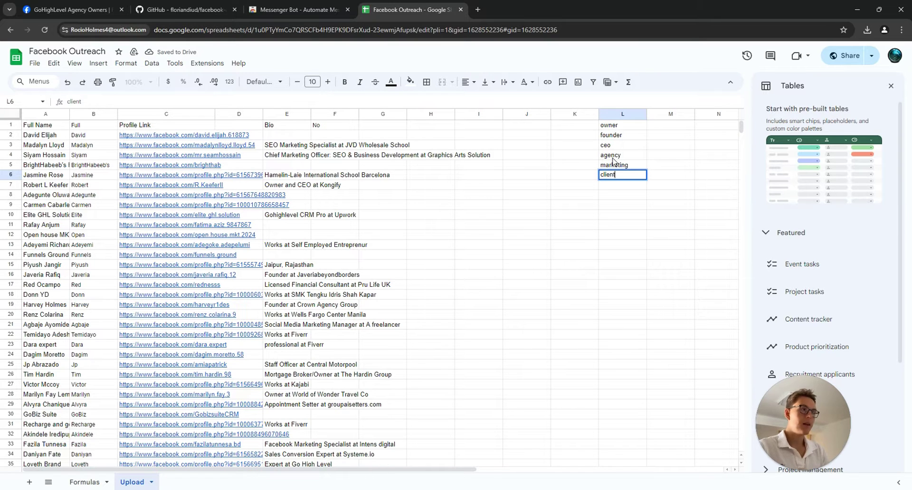
pyautogui.press('Return')
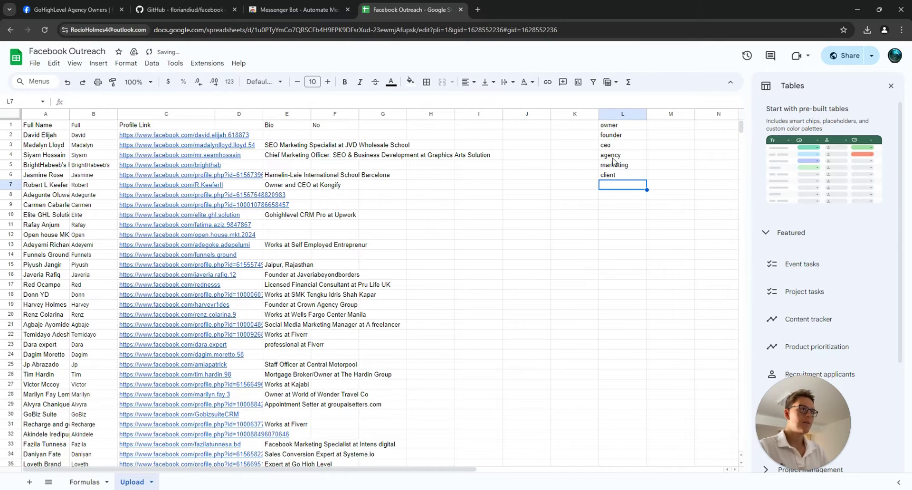
# Copy the F1 keyword-match formula down to row 501, then scroll back to the top
pyautogui.click(346, 127)
pyautogui.moveTo(359, 131); pyautogui.dragTo(337, 221)
pyautogui.scroll(5, 417, 237)
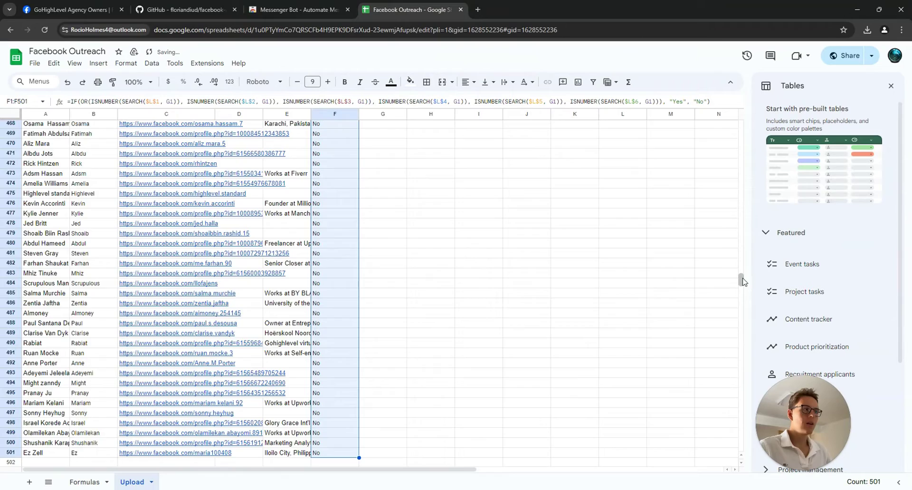
pyautogui.moveTo(742, 280); pyautogui.dragTo(743, 128)
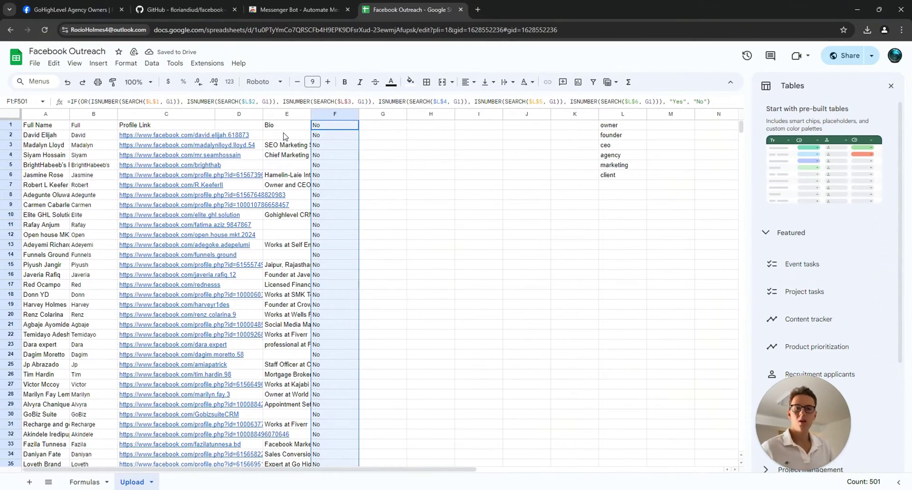
# Filter the Bio column by condition 'Is not empty' to leave 323 of 500 rows, and widen Bio
pyautogui.click(269, 138)
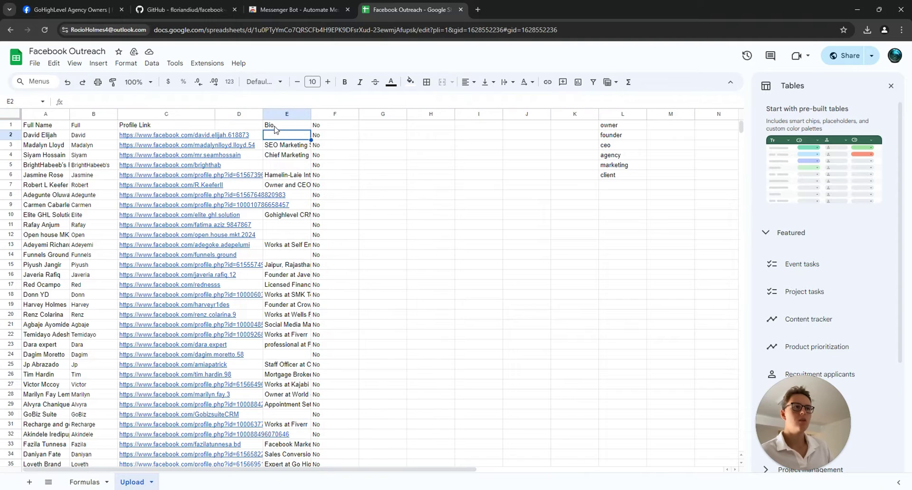
pyautogui.click(13, 116)
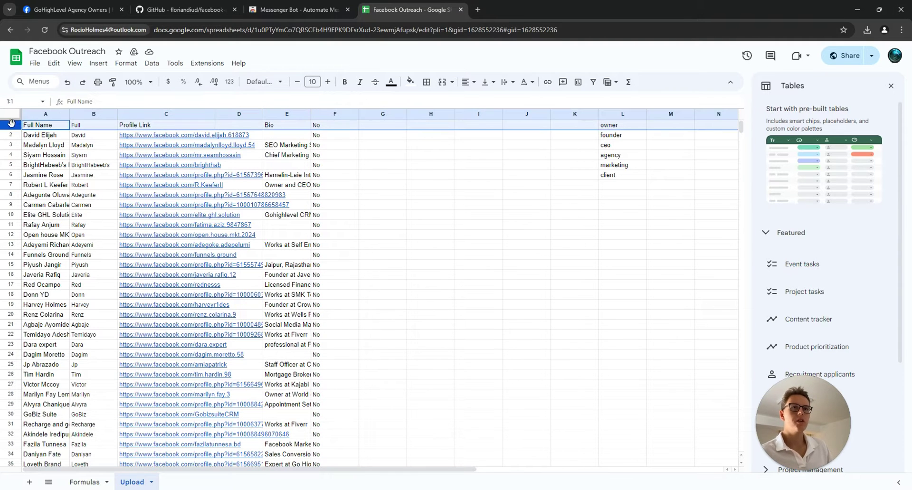
pyautogui.click(593, 81)
pyautogui.click(306, 125)
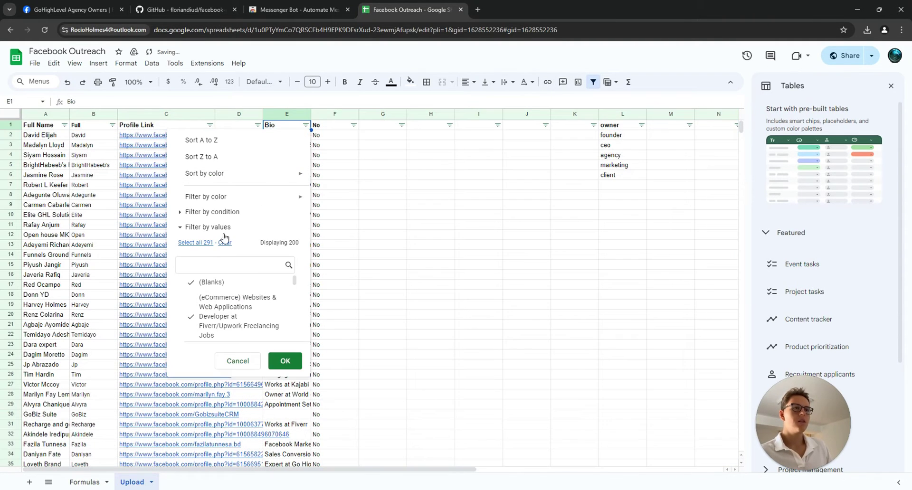
pyautogui.click(203, 213)
pyautogui.click(205, 231)
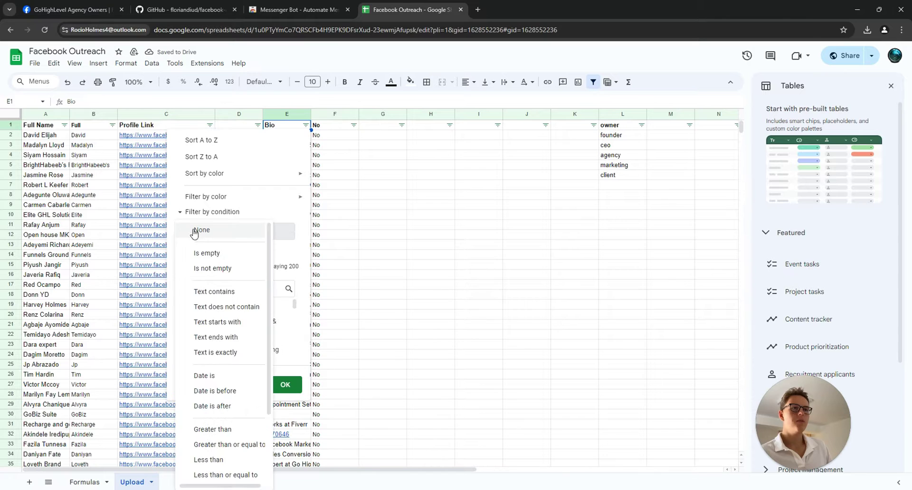
pyautogui.click(204, 265)
pyautogui.click(285, 384)
pyautogui.click(418, 236)
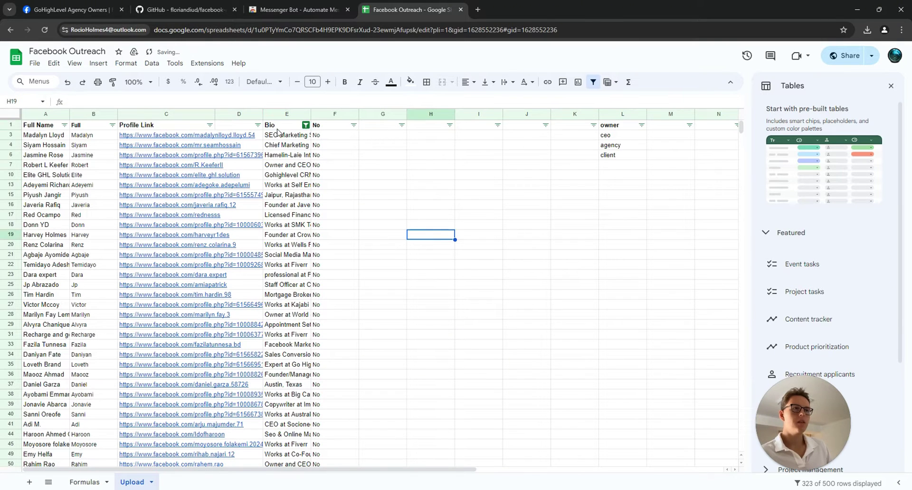
pyautogui.moveTo(312, 114); pyautogui.dragTo(322, 114)
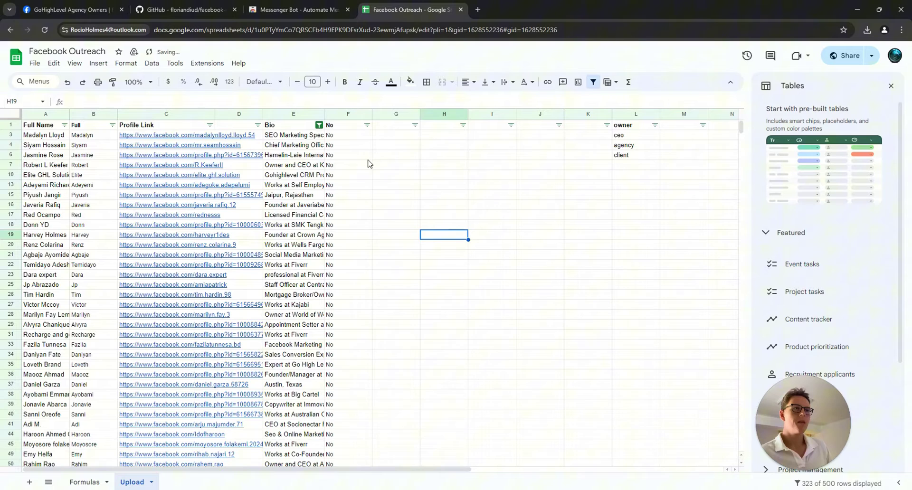
# Inspect the keyword-match formulas in F1 and F3 and check the Formulas sheet
pyautogui.click(398, 168)
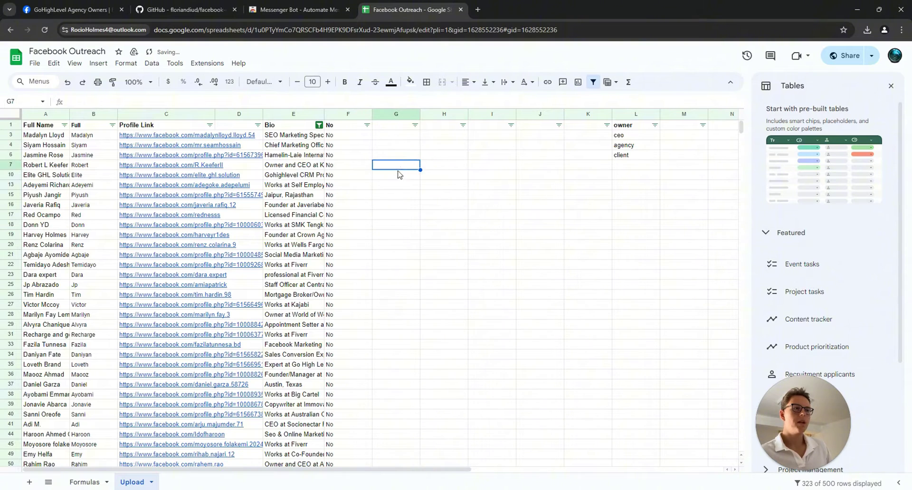
pyautogui.click(338, 138)
pyautogui.click(349, 126)
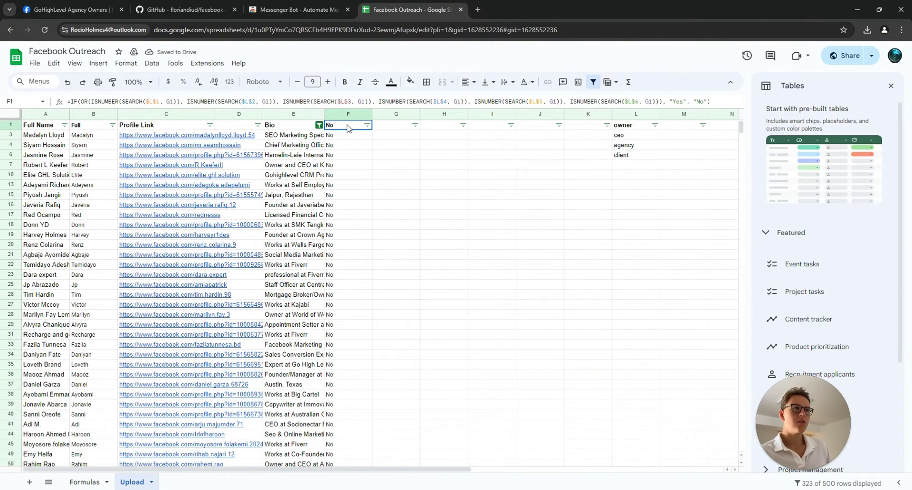
pyautogui.press('Return')
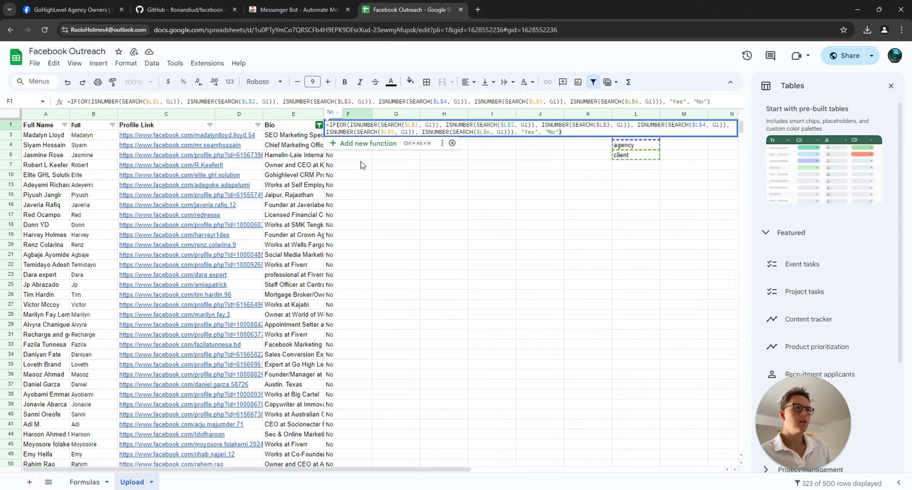
pyautogui.click(406, 179)
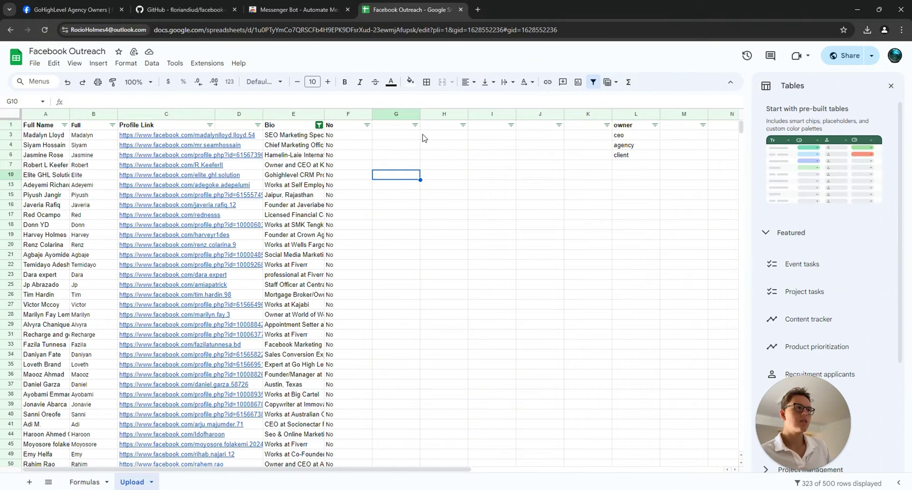
pyautogui.click(342, 137)
pyautogui.press('Return')
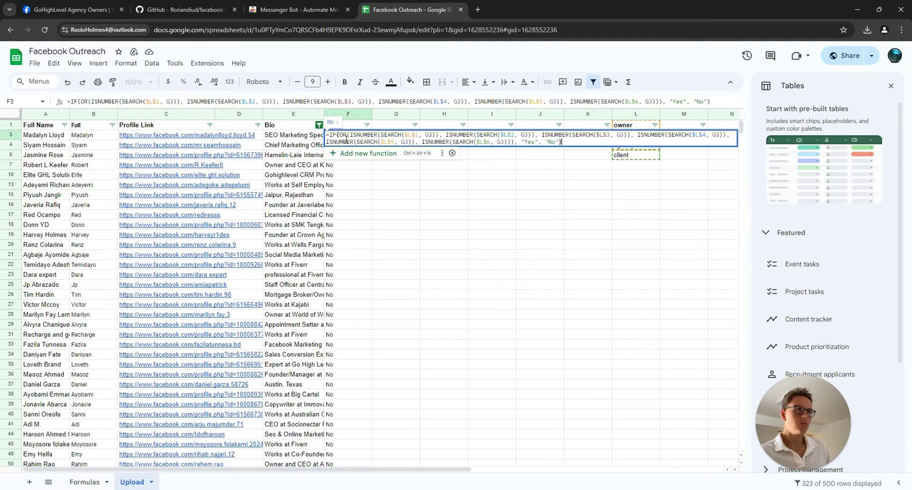
pyautogui.click(359, 176)
pyautogui.click(309, 115)
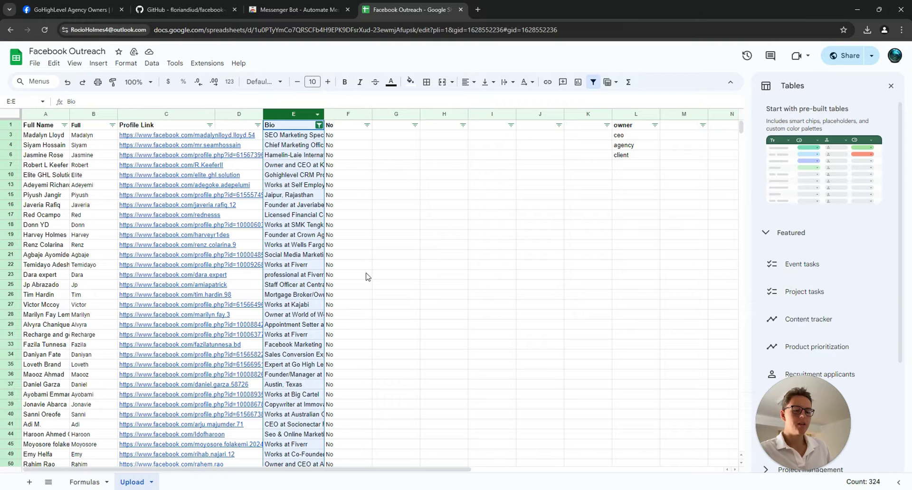
pyautogui.click(341, 124)
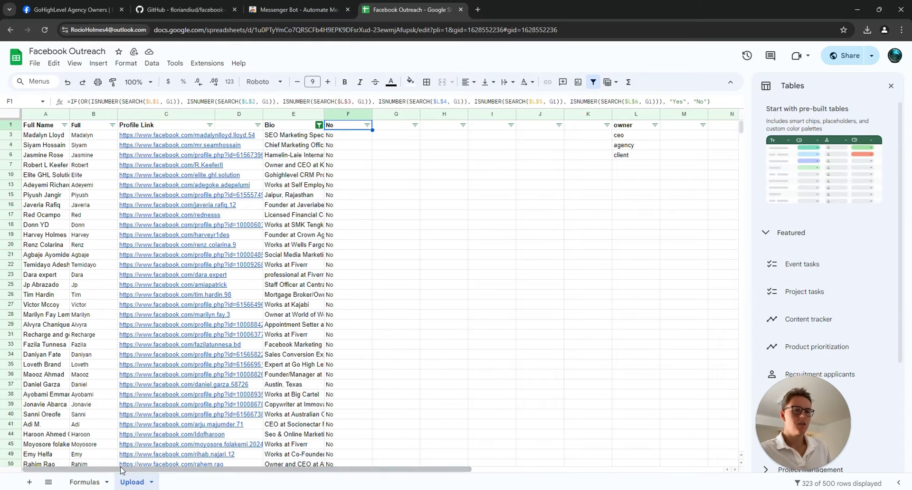
pyautogui.click(91, 481)
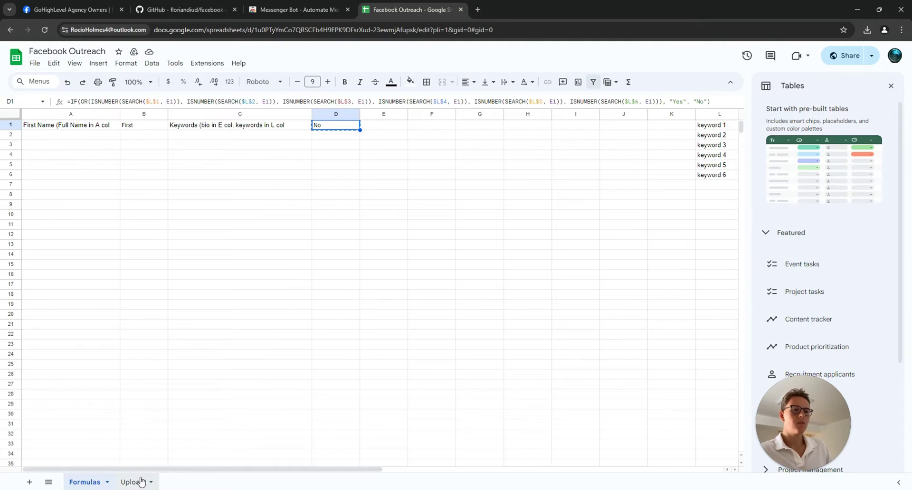
pyautogui.click(132, 482)
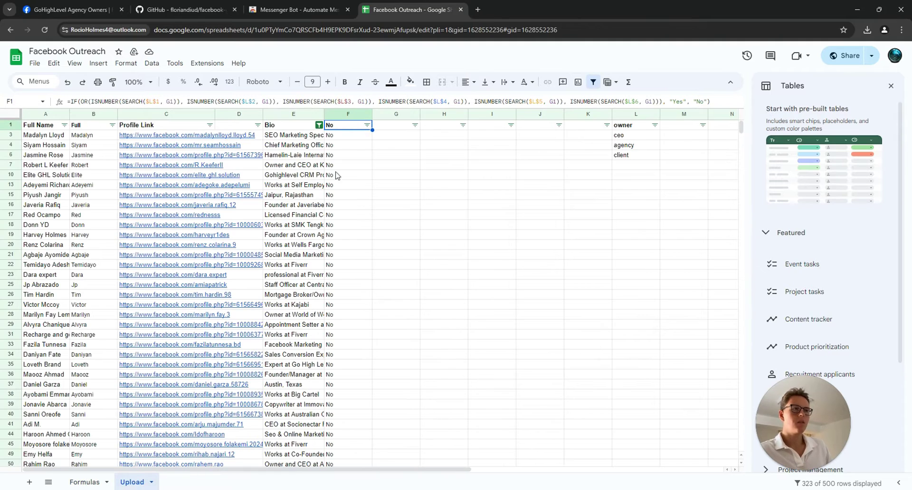
# Clear column F, move Bio to column G, and paste the match formula into F1 and fill it down
pyautogui.click(345, 115)
pyautogui.press('Delete')
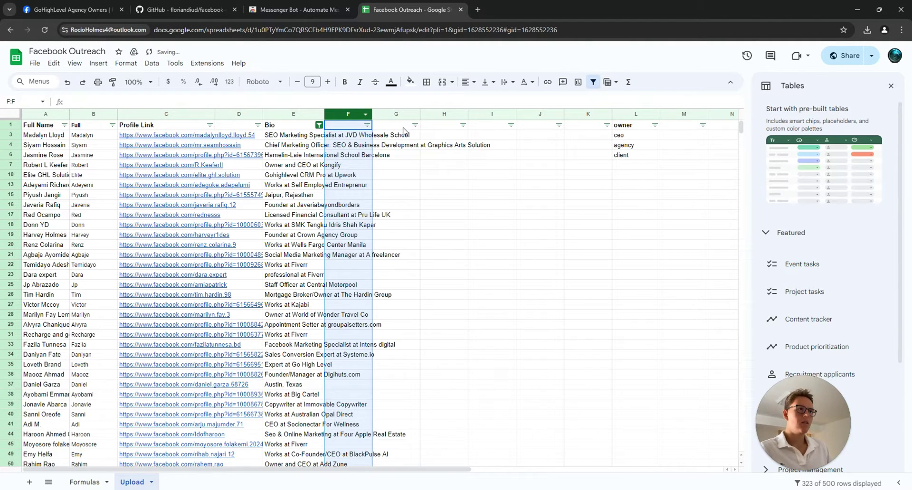
pyautogui.click(294, 114)
pyautogui.moveTo(294, 114); pyautogui.dragTo(414, 115)
pyautogui.click(331, 126)
pyautogui.write('=IF(OR(ISNUMBER(SEARCH($L$1, G1)), ISNUMBER(SEARCH($L$2, G1)), ISNUMBER(SEARCH($L$3, G1)), ISNUMBER(SEARCH($L$4, G1)), ISNUMBER(SEARCH($L$5, G1)), ISNUMBER(SEARCH($L$6, G1))), "Yes", "No")')
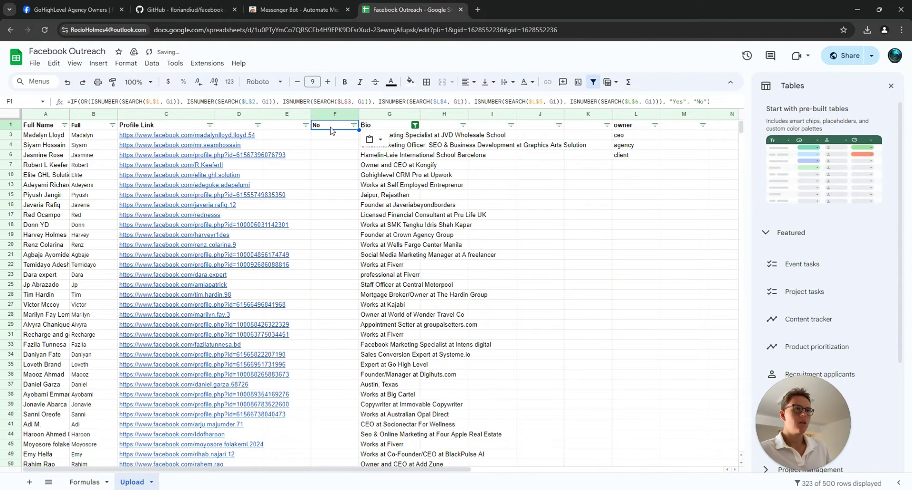
pyautogui.doubleClick(359, 130)
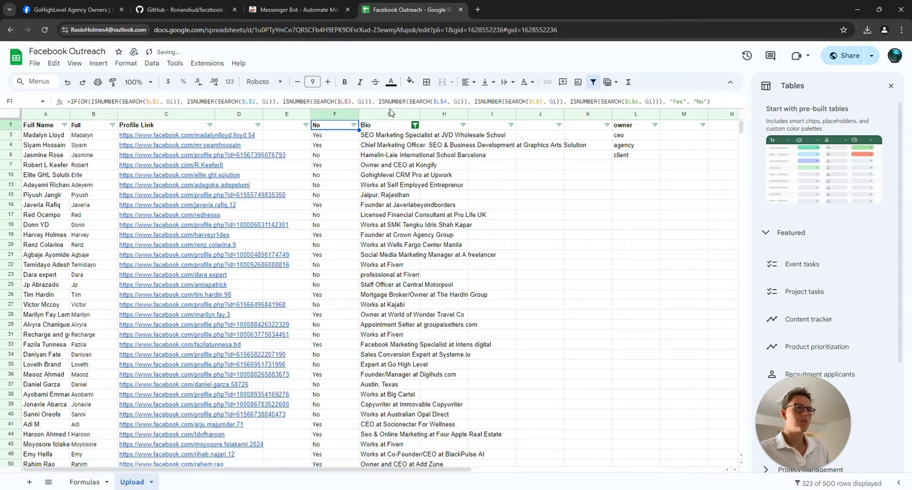
# Change the Formulas sheet's C1 note to read 'bio in G col', then go back to Upload
pyautogui.click(85, 482)
pyautogui.click(206, 128)
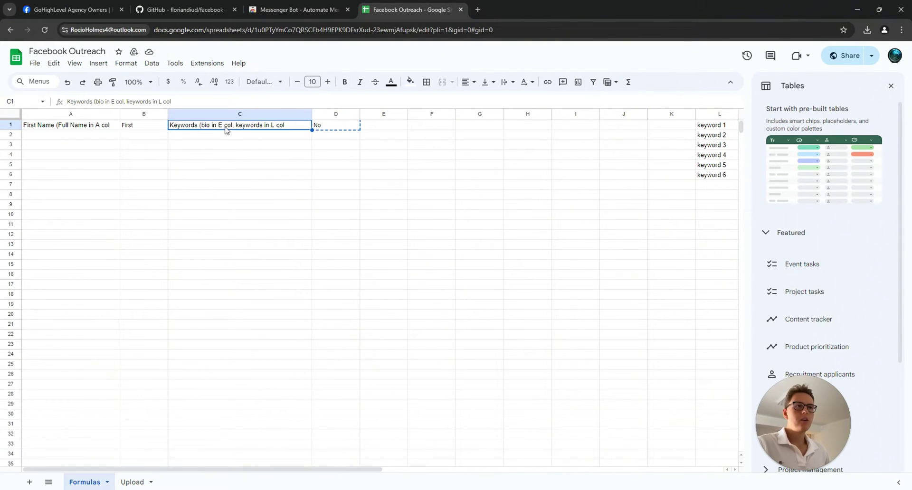
pyautogui.press('Delete')
pyautogui.write('G')
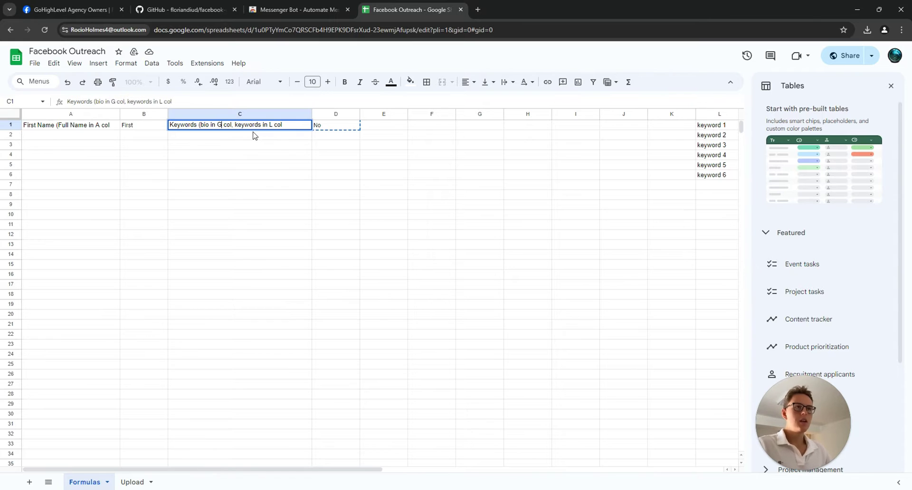
pyautogui.press('Return')
pyautogui.click(319, 125)
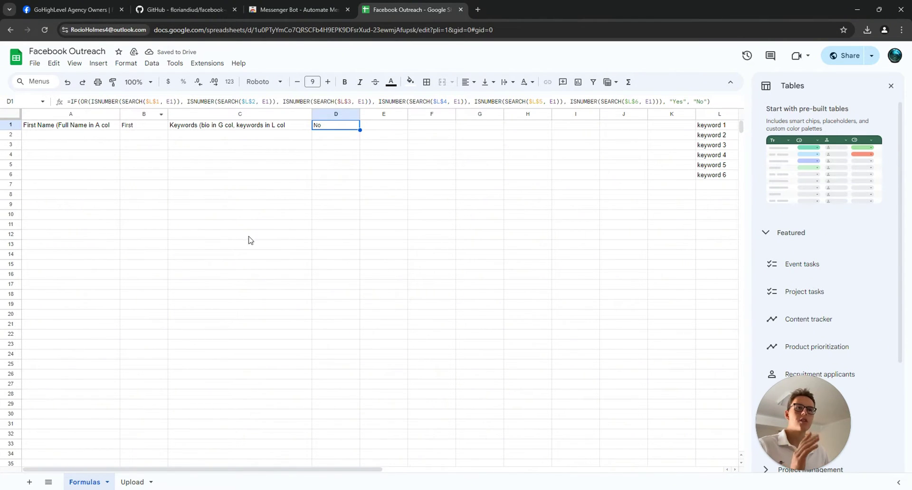
pyautogui.click(135, 481)
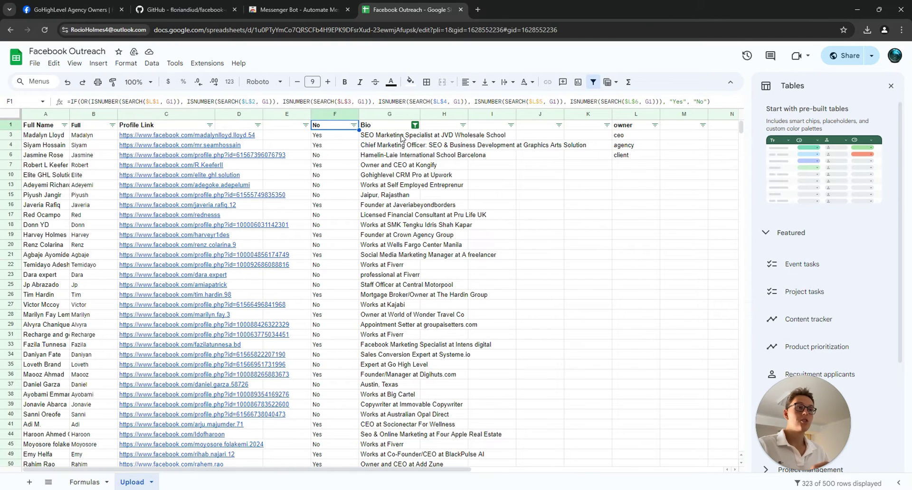
# Move Bio back to column E, with the Yes/No match column right beside it in F
pyautogui.moveTo(328, 113); pyautogui.dragTo(278, 114)
pyautogui.click(335, 114)
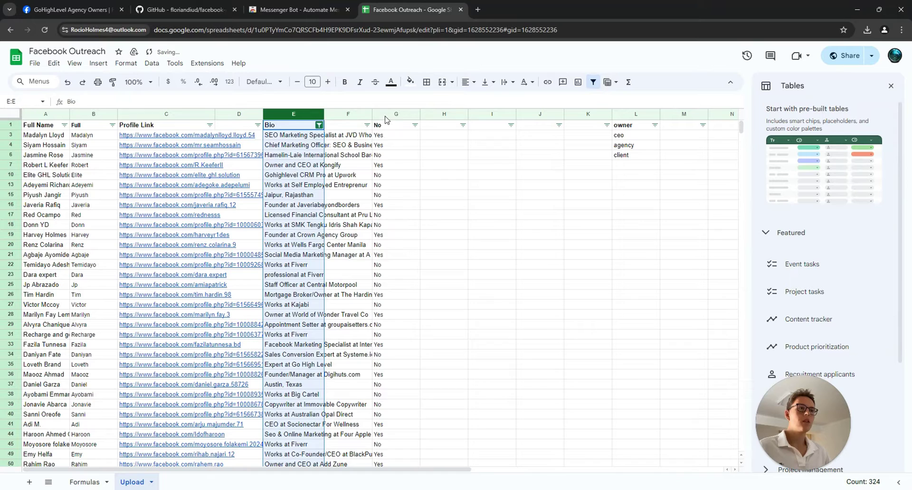
pyautogui.click(387, 114)
pyautogui.moveTo(387, 114); pyautogui.dragTo(352, 114)
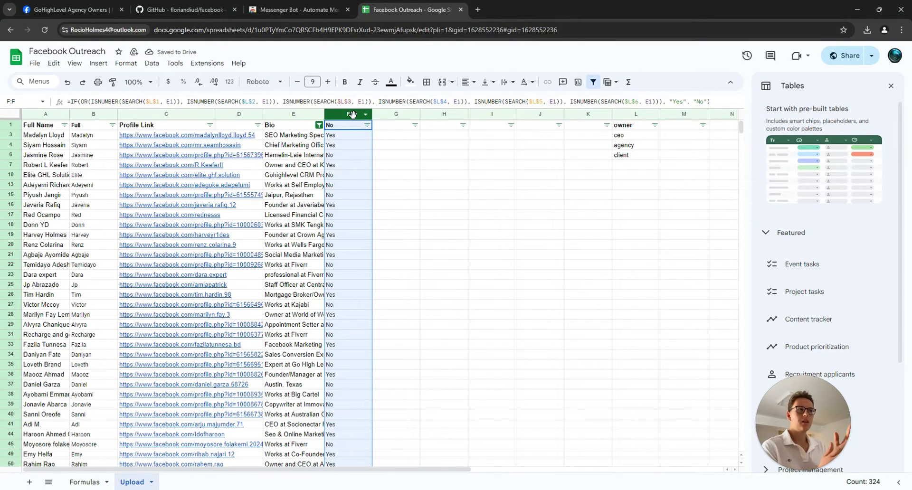
# Verify the keyword-match formulas in cells F1, F3 and F6
pyautogui.click(359, 145)
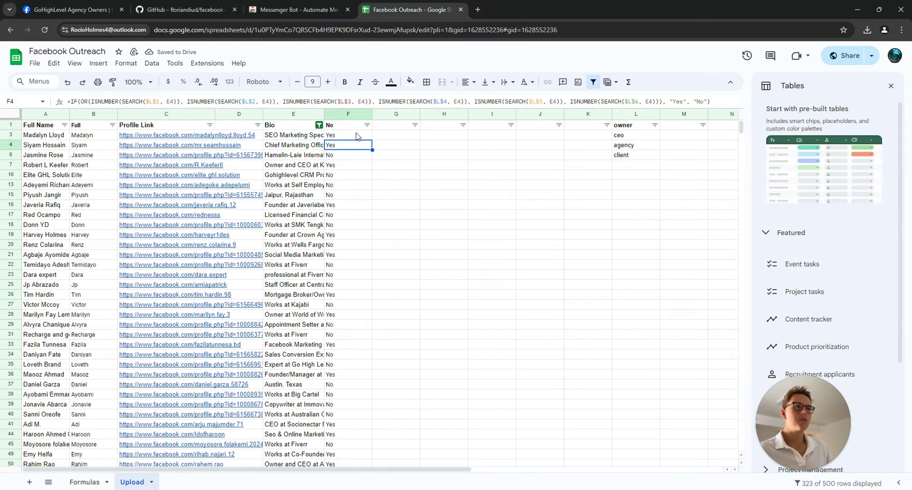
pyautogui.click(354, 127)
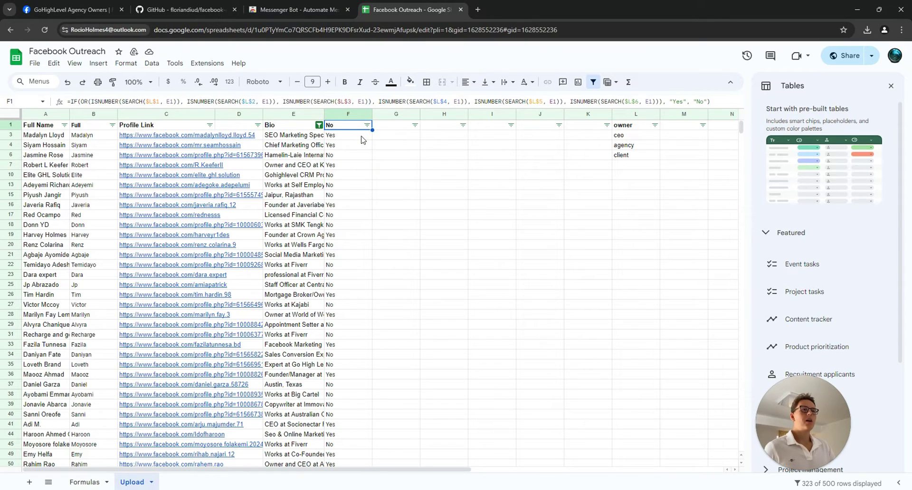
pyautogui.click(353, 138)
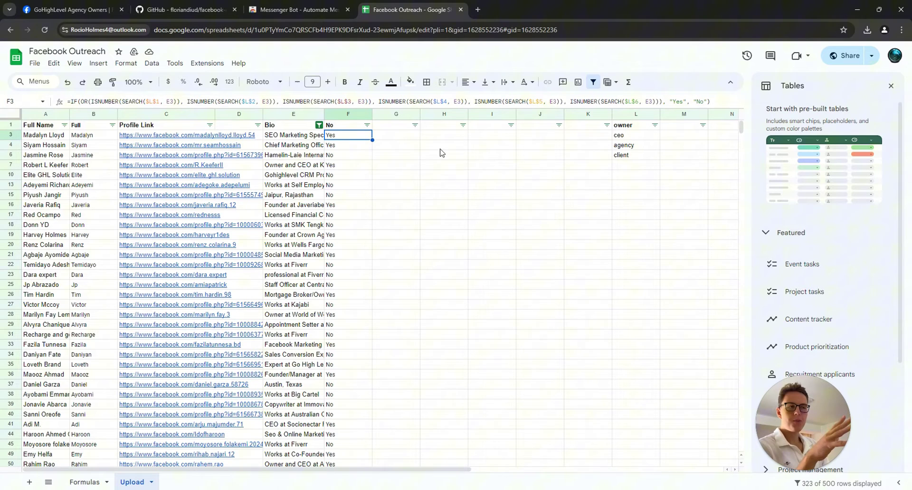
pyautogui.click(350, 156)
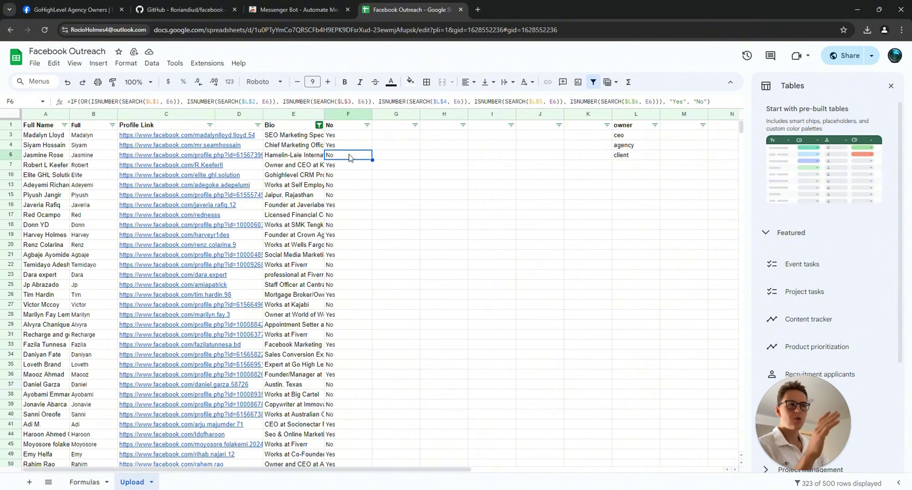
# Filter the match column by values to show only Yes, leaving 69 of 500 rows
pyautogui.click(366, 125)
pyautogui.click(283, 283)
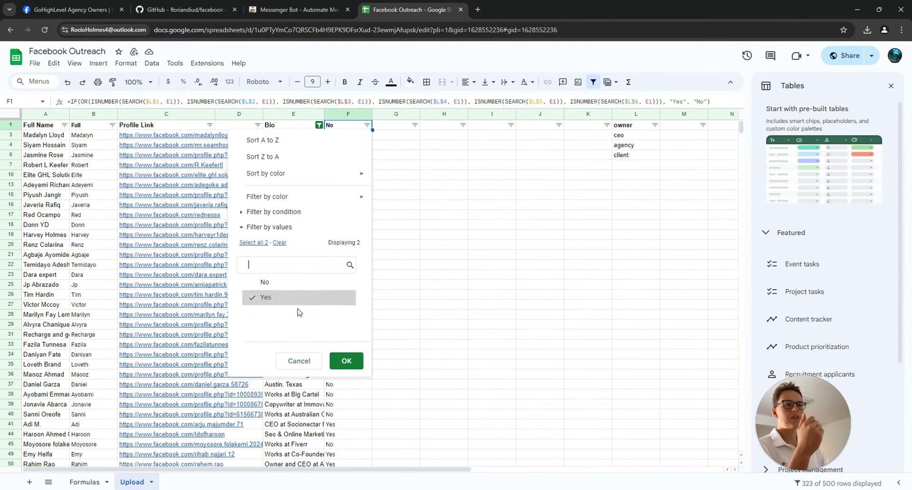
pyautogui.click(346, 361)
pyautogui.scroll(-5, 398, 193)
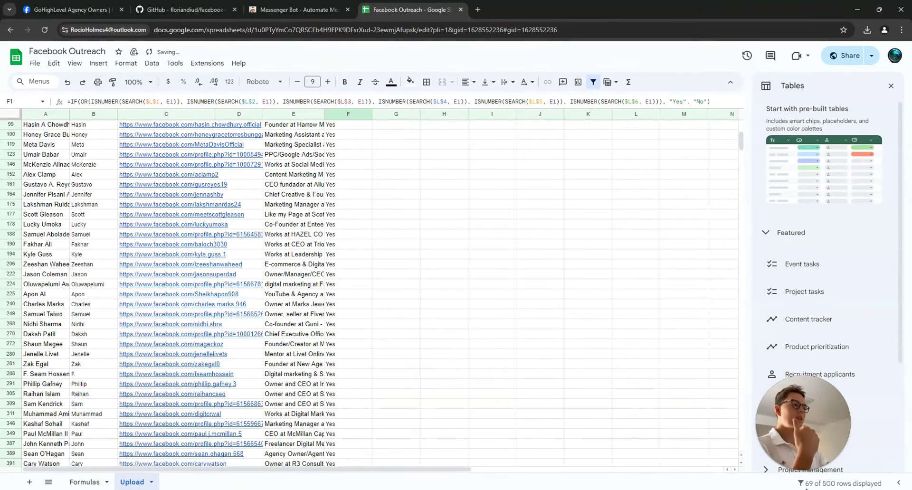
pyautogui.scroll(5, 167, 261)
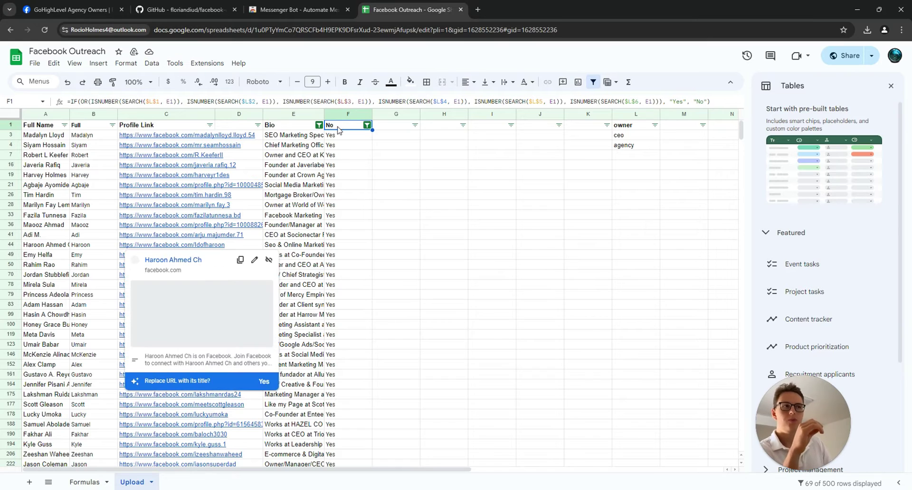
pyautogui.click(293, 114)
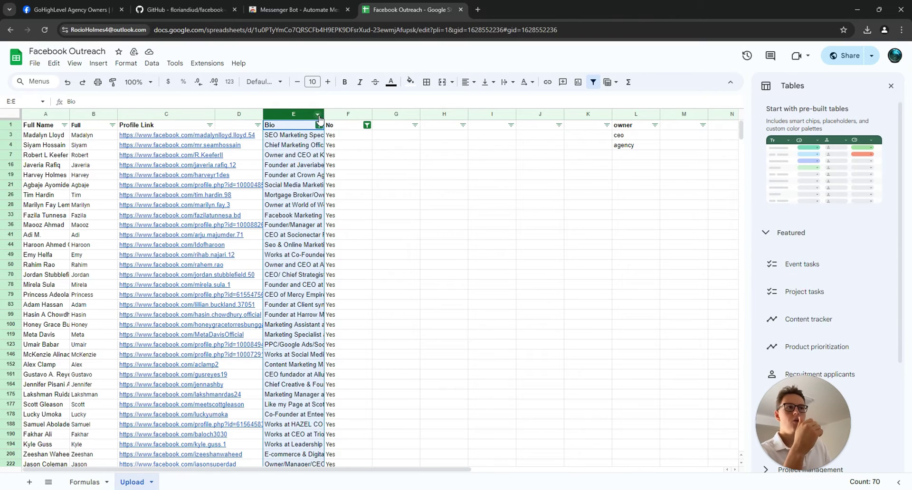
pyautogui.click(284, 138)
pyautogui.click(37, 64)
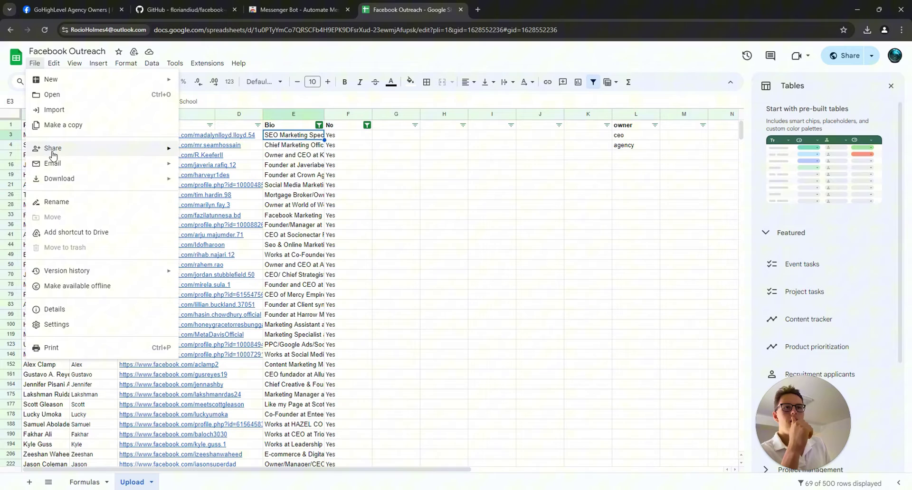
pyautogui.click(393, 159)
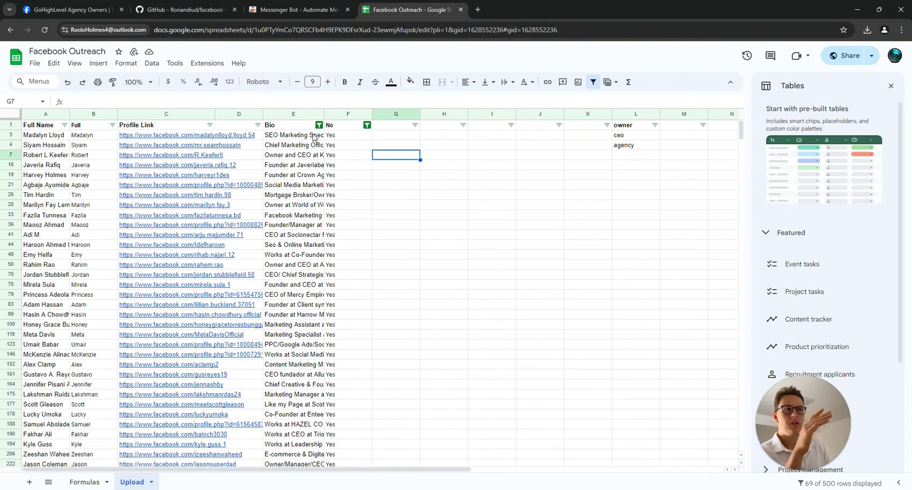
pyautogui.click(293, 138)
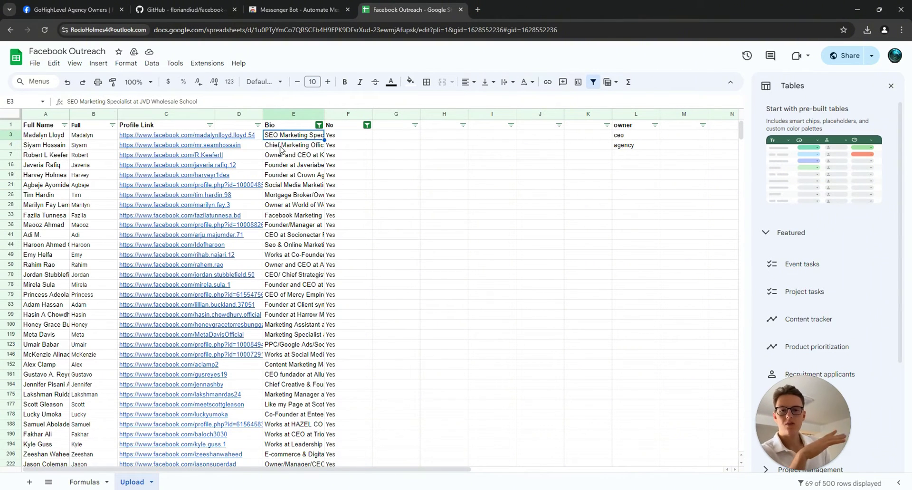
pyautogui.click(291, 146)
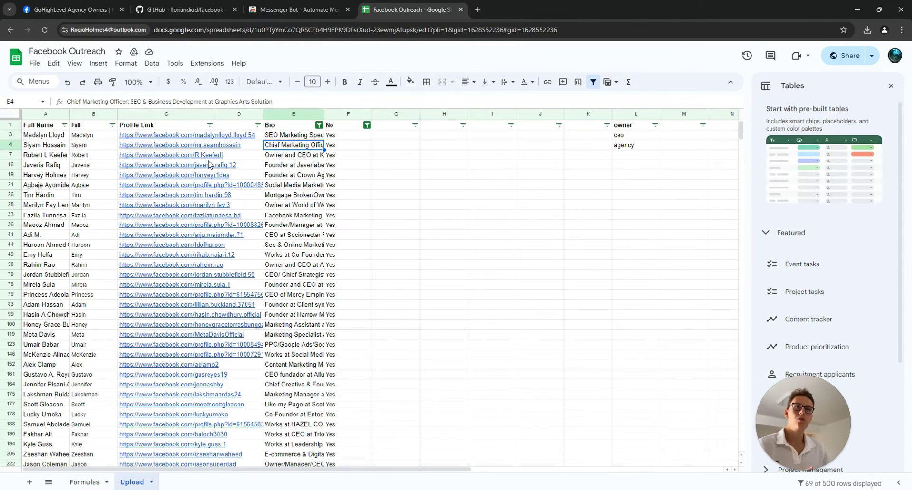
pyautogui.moveTo(200, 173)
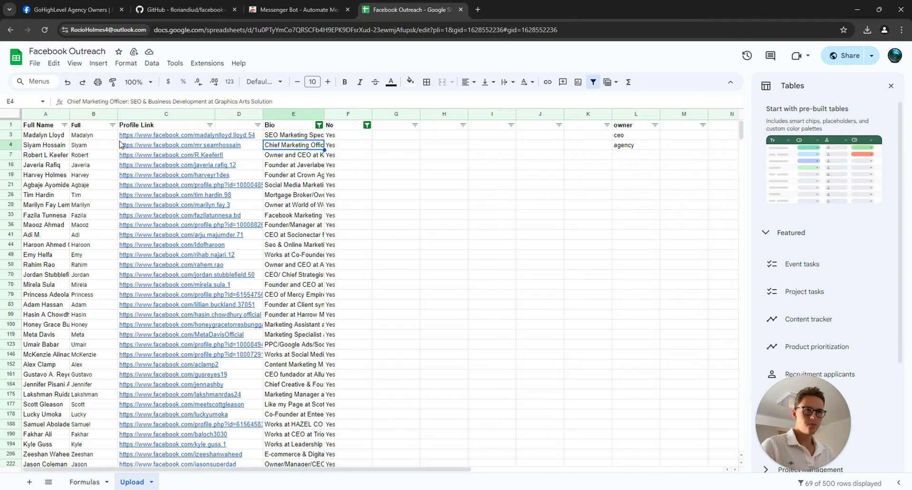
pyautogui.click(91, 137)
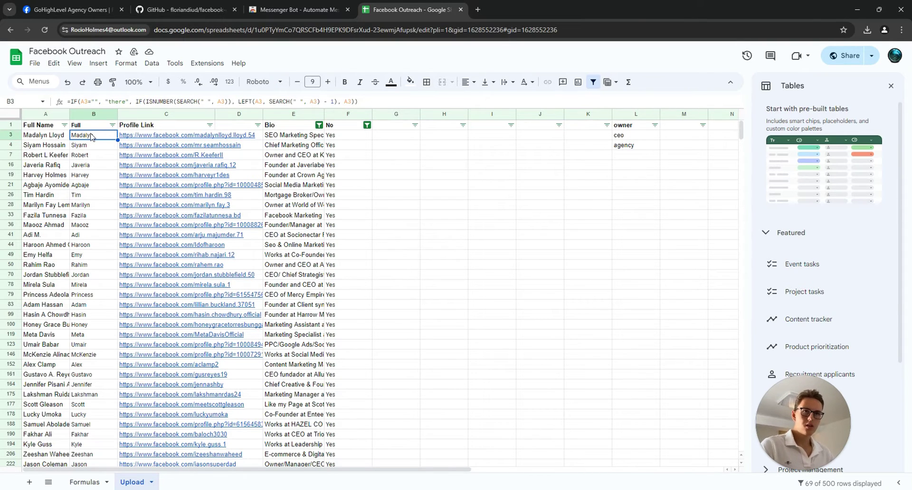
pyautogui.moveTo(90, 128); pyautogui.dragTo(151, 137)
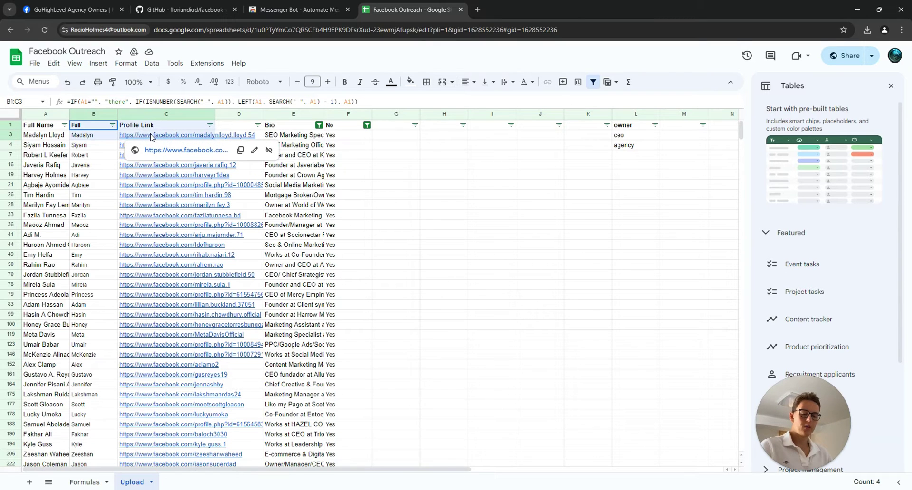
pyautogui.click(95, 115)
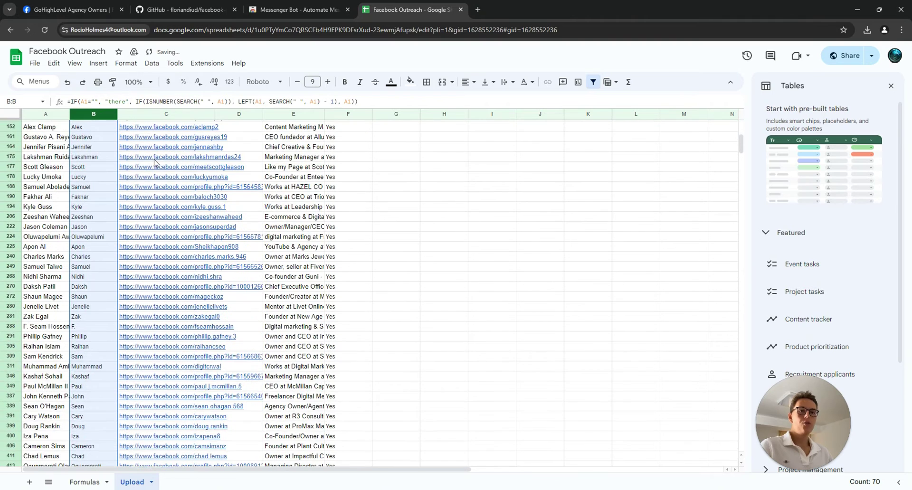
pyautogui.scroll(-5, 155, 157)
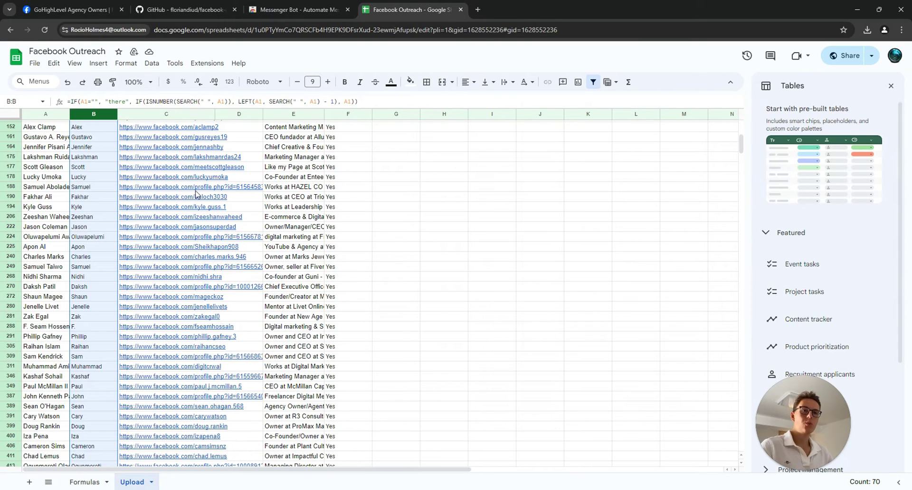
pyautogui.scroll(5, 161, 195)
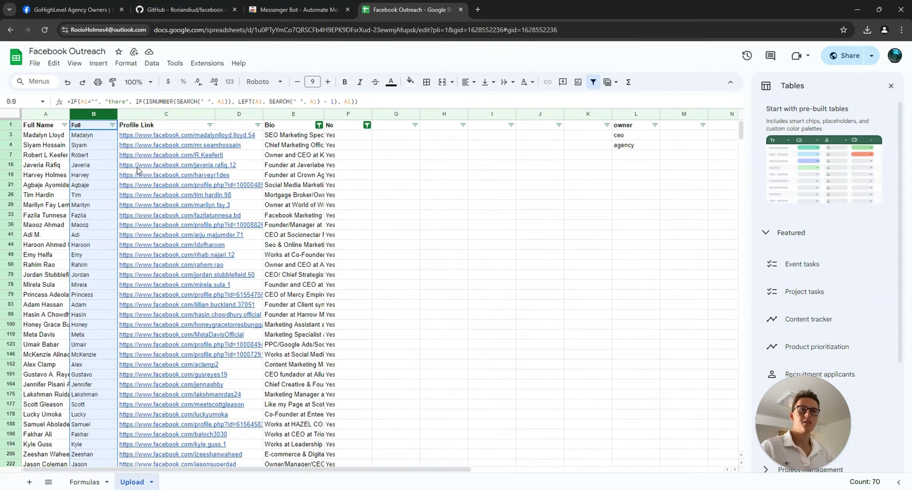
pyautogui.click(90, 127)
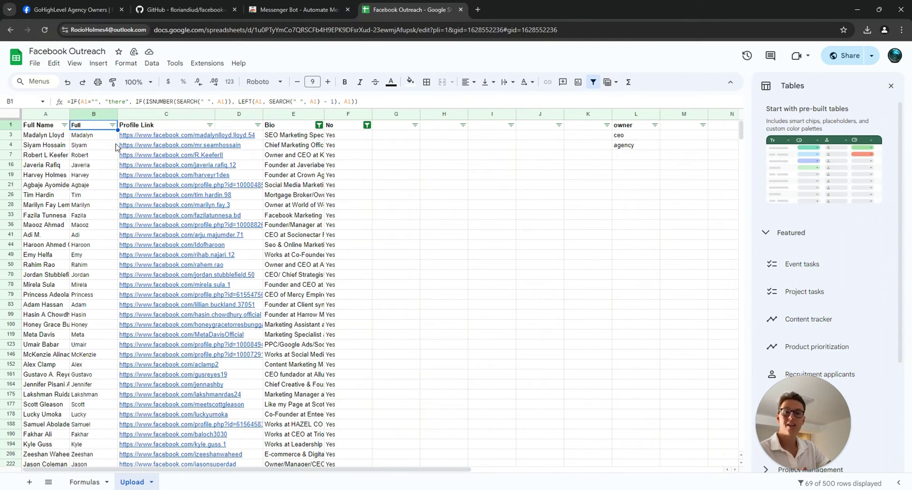
# Add the Messenger Bot extension to Chrome and pin it to the toolbar
pyautogui.click(273, 10)
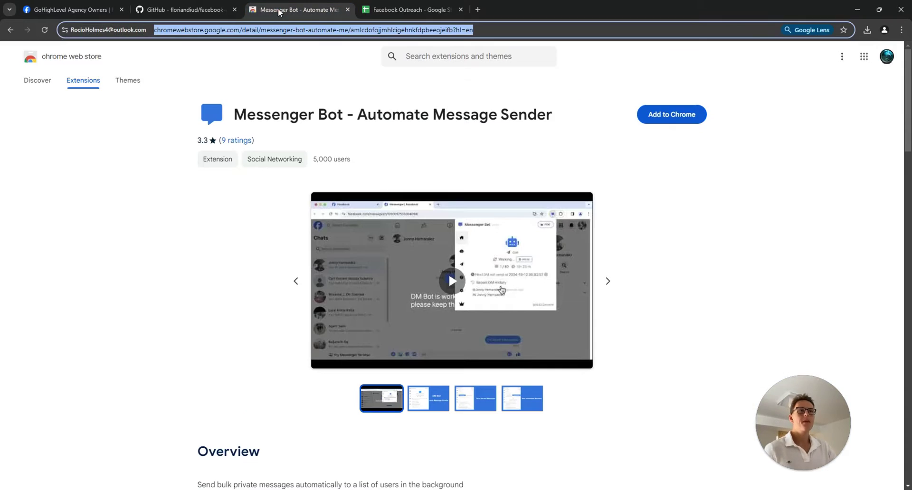
pyautogui.click(660, 122)
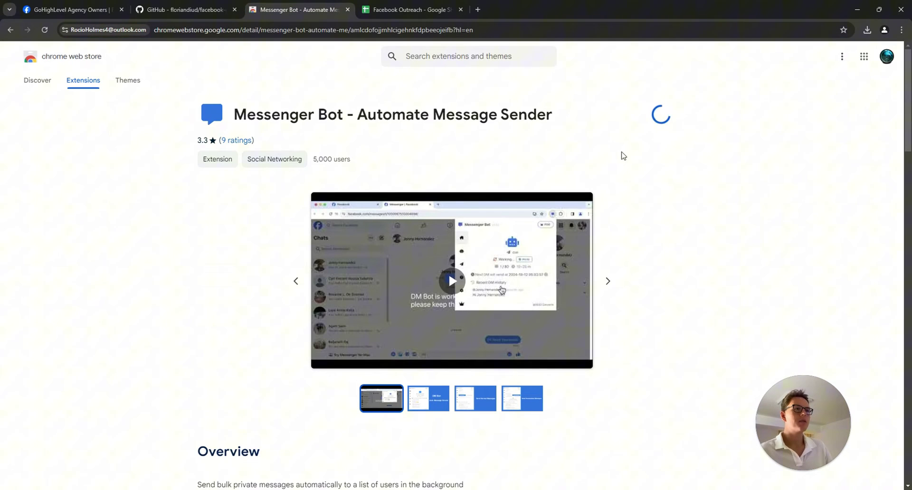
pyautogui.click(484, 125)
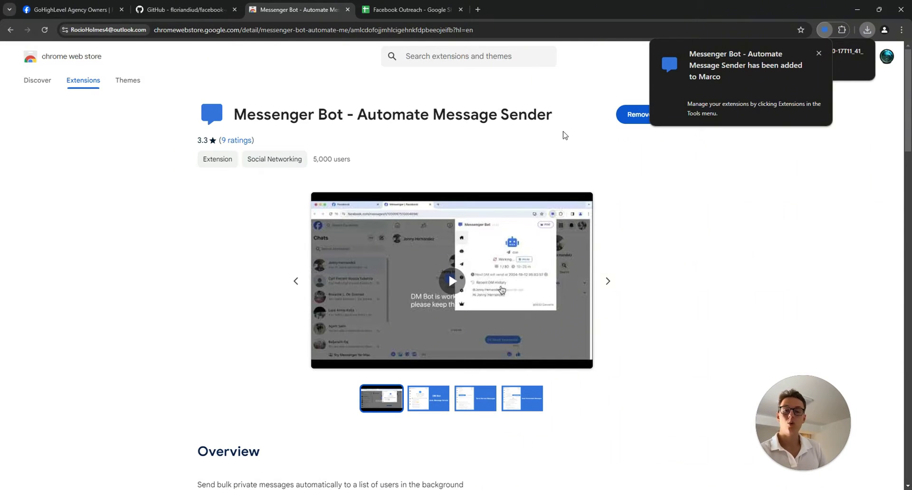
pyautogui.click(840, 30)
pyautogui.click(808, 104)
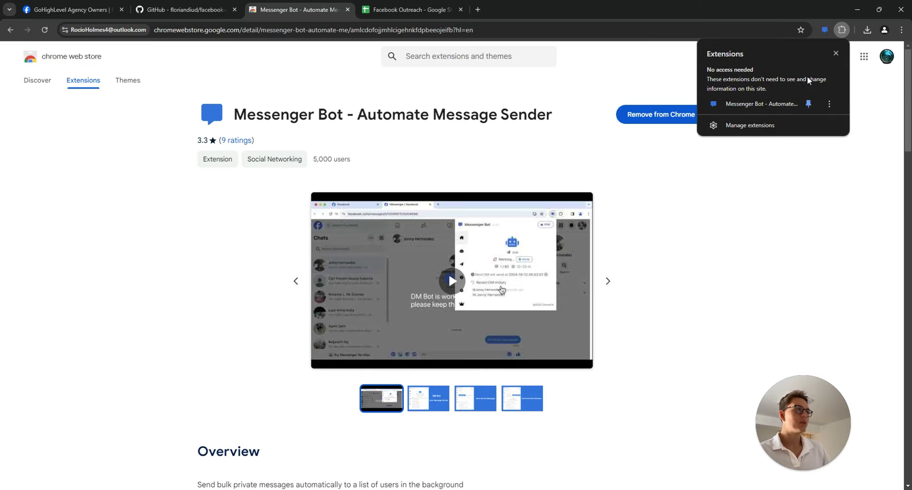
pyautogui.click(823, 33)
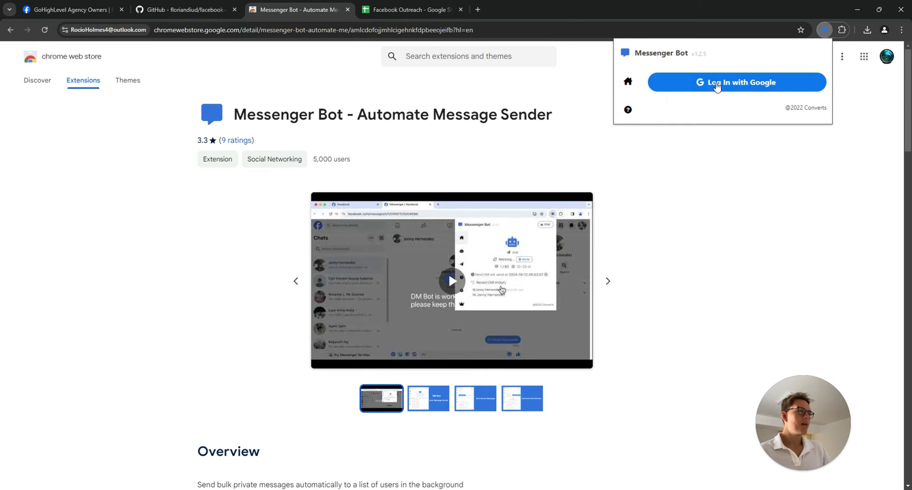
# Sign in with Google, create a Personalized Messages bot named test, and download the sample CSV
pyautogui.click(717, 86)
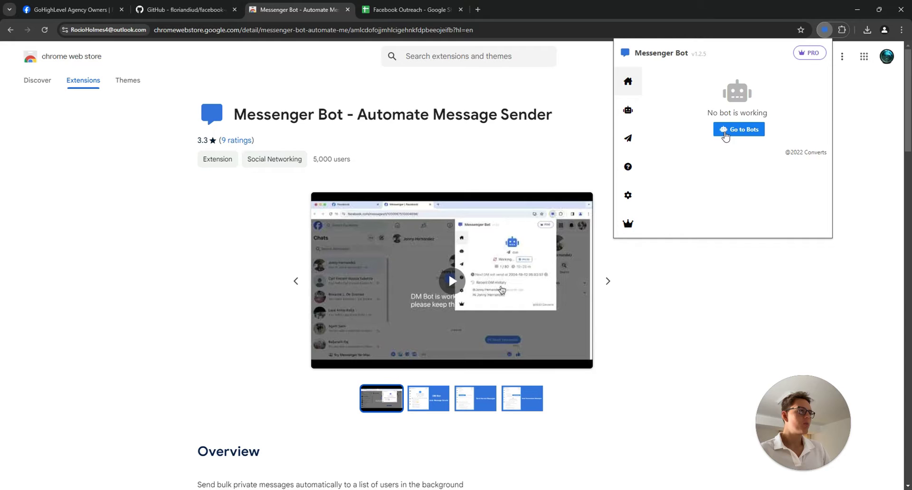
pyautogui.click(725, 136)
pyautogui.click(785, 99)
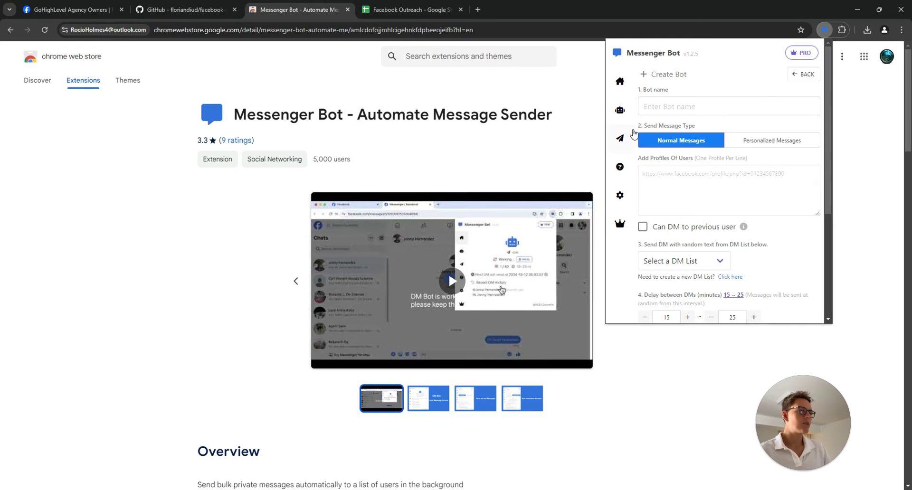
pyautogui.click(688, 107)
pyautogui.write('test')
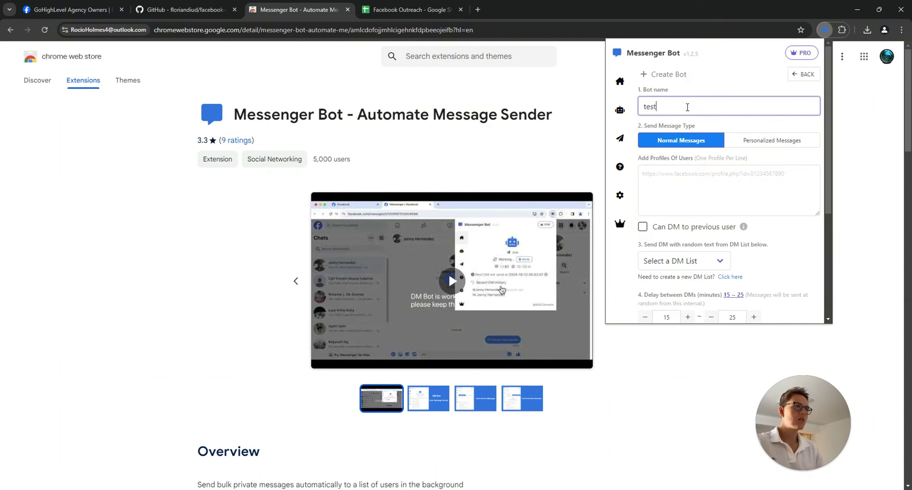
pyautogui.click(744, 140)
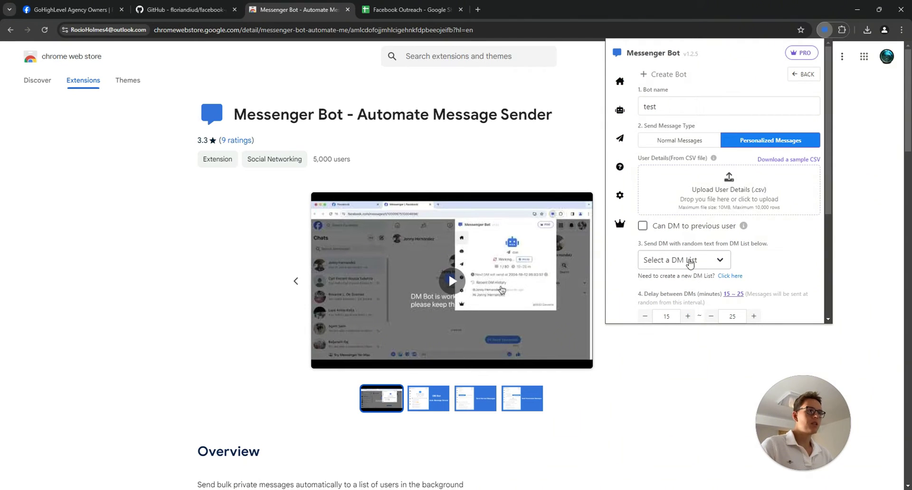
pyautogui.click(782, 160)
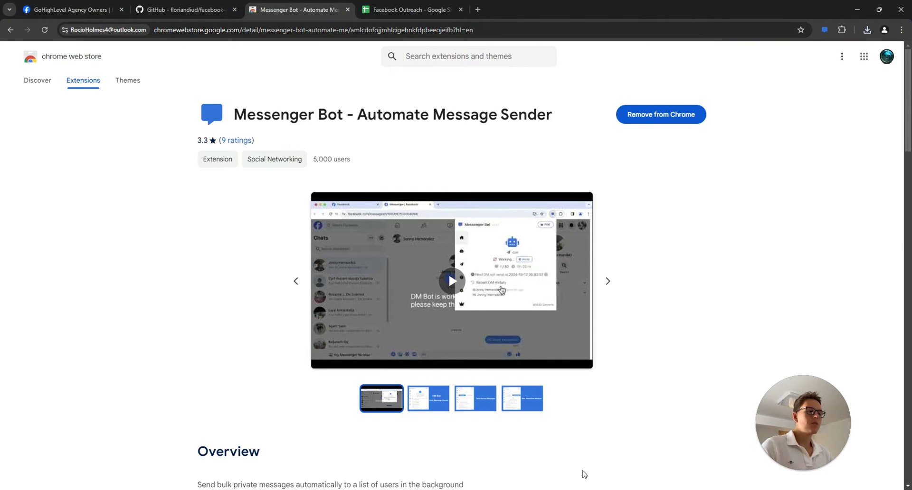
# Bring the sample CSV up in Excel and copy its FIRSTNAME header
pyautogui.moveTo(624, 489)
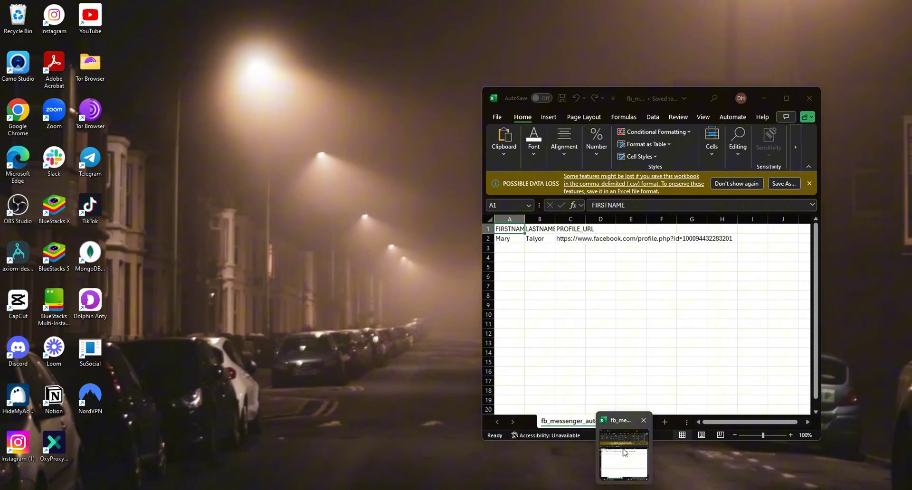
pyautogui.click(624, 453)
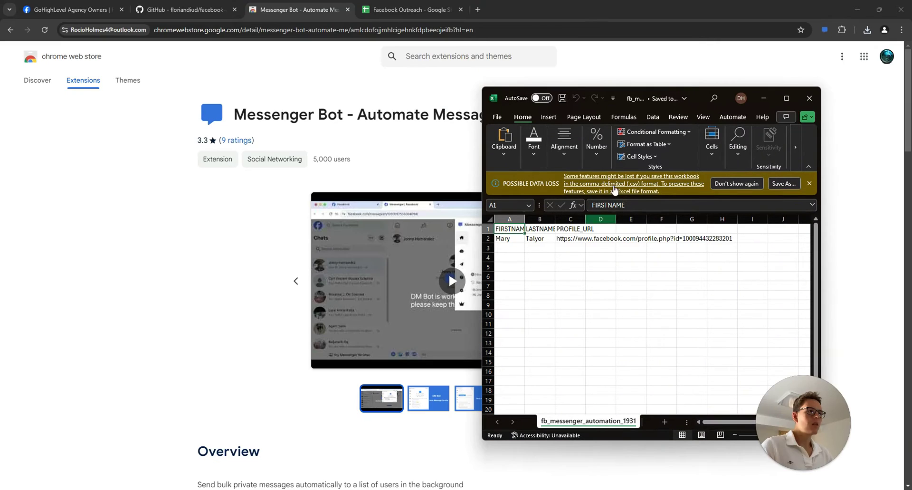
pyautogui.moveTo(661, 109); pyautogui.dragTo(572, 105)
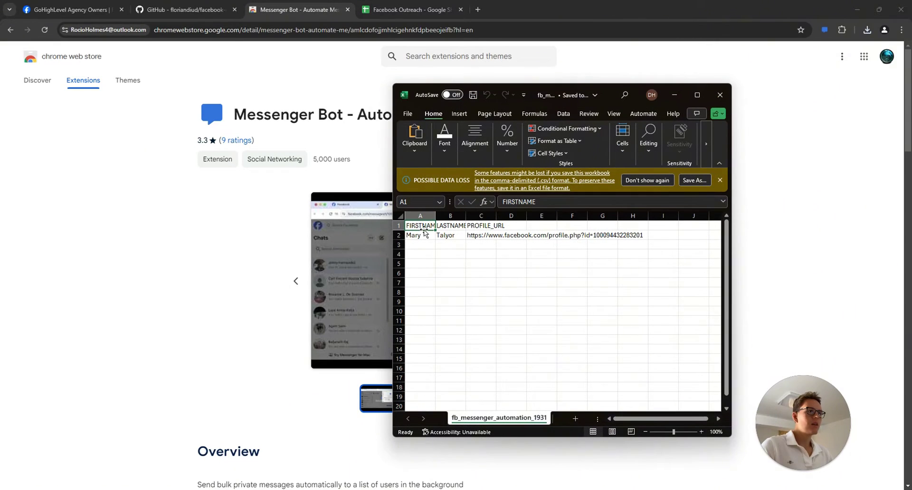
pyautogui.hotkey('ctrl', 'c')
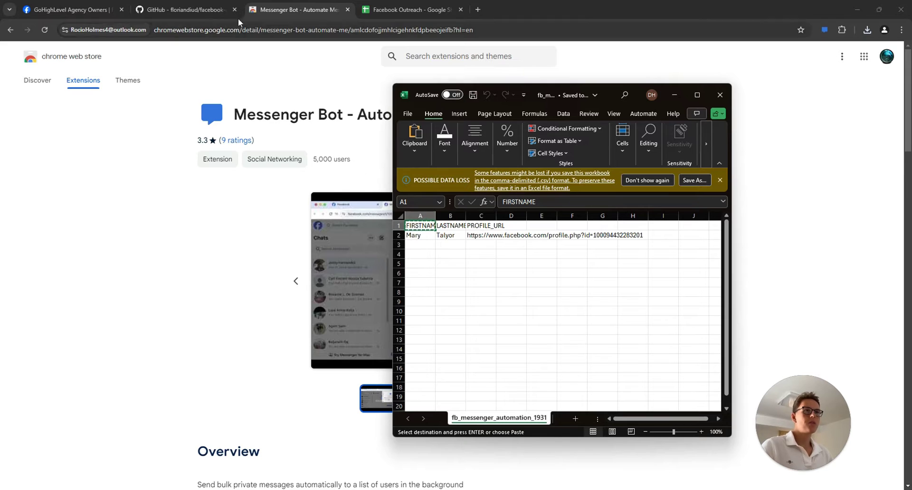
pyautogui.click(365, 12)
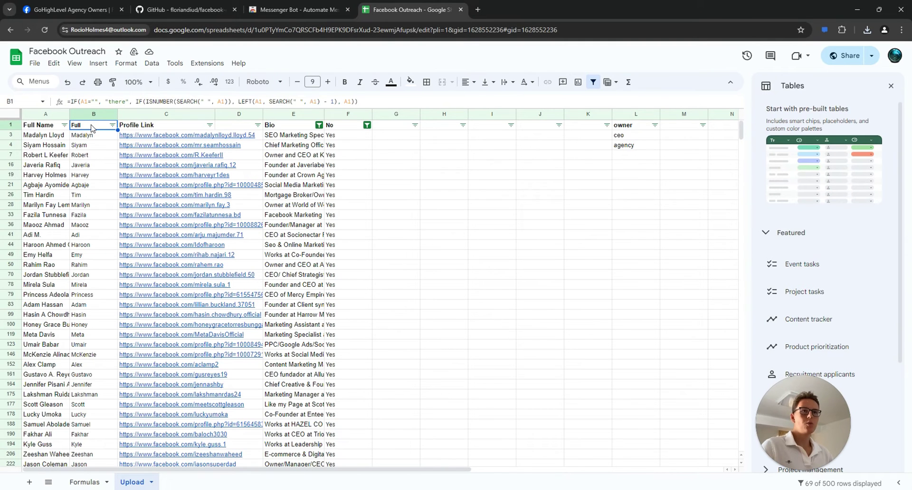
# Rename the Upload headers to FIRSTNAME in B1 and PROFILE_URL in C1, copied from the CSV
pyautogui.hotkey('ctrl', 'v')
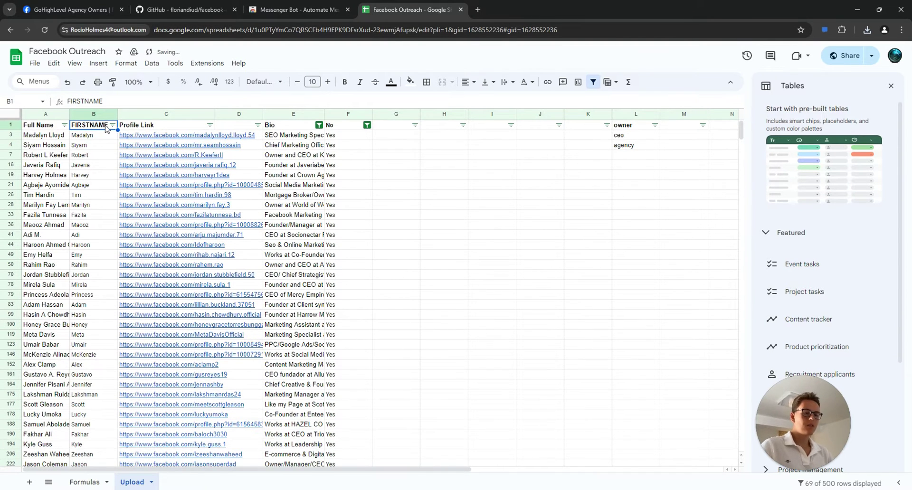
pyautogui.hotkey('alt', 'Tab')
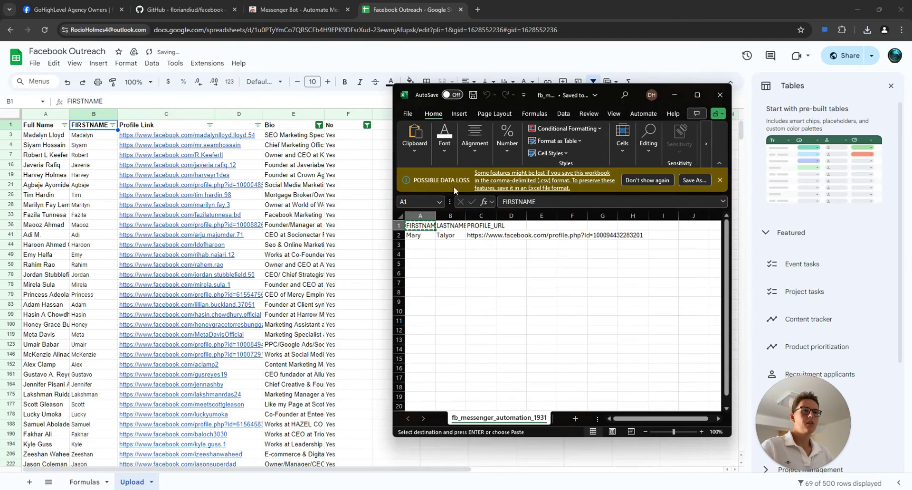
pyautogui.click(460, 227)
pyautogui.click(480, 225)
pyautogui.hotkey('ctrl', 'c')
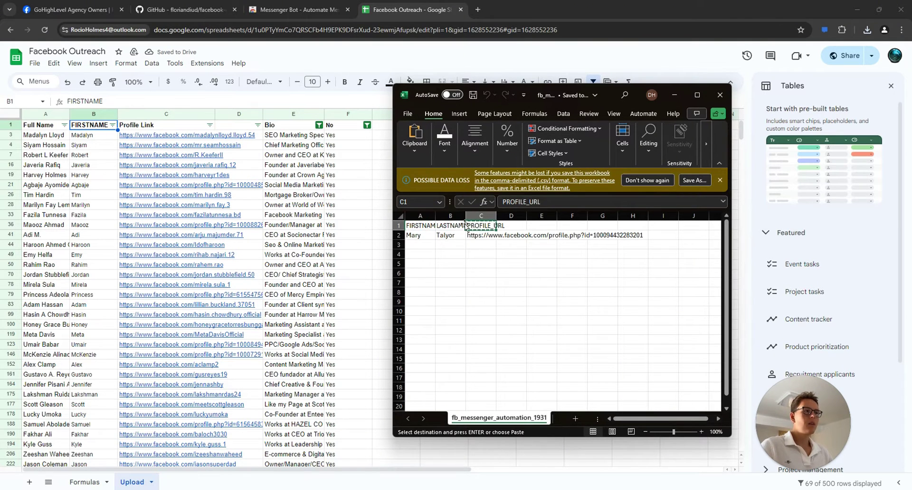
pyautogui.click(131, 125)
pyautogui.hotkey('ctrl', 'v')
# Review the FIRSTNAME, PROFILE_URL and Bio headers, then select the FIRSTNAME column
pyautogui.moveTo(209, 142)
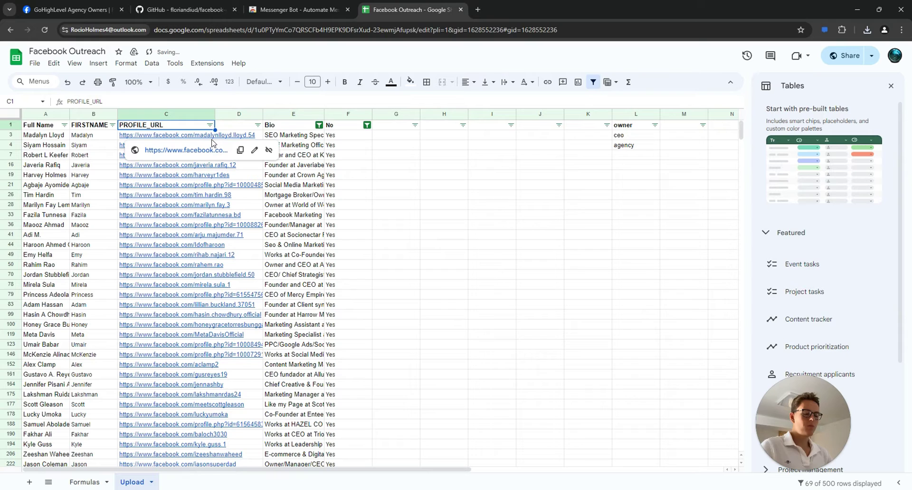
pyautogui.moveTo(80, 125); pyautogui.dragTo(127, 125)
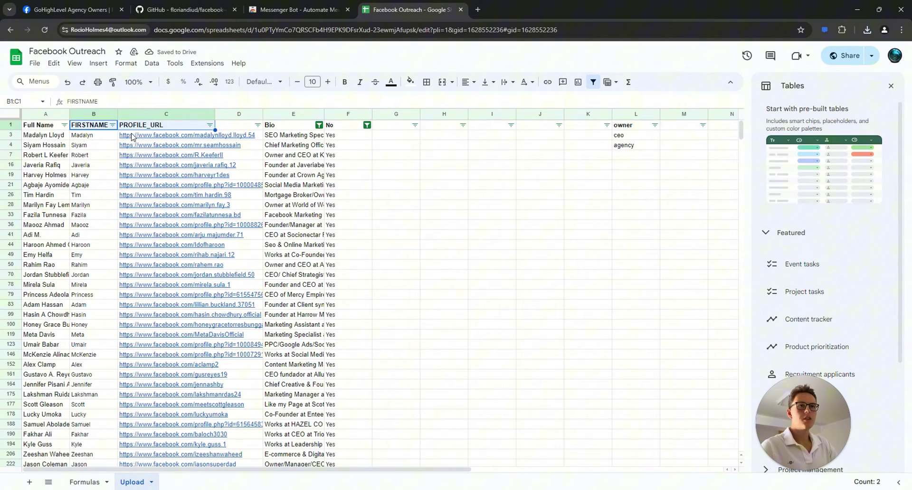
pyautogui.click(144, 127)
pyautogui.click(92, 127)
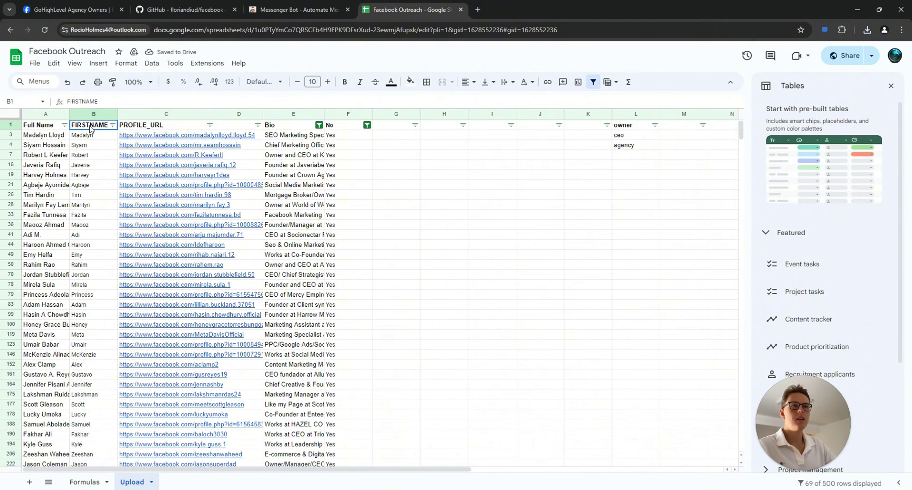
pyautogui.click(139, 126)
pyautogui.click(273, 128)
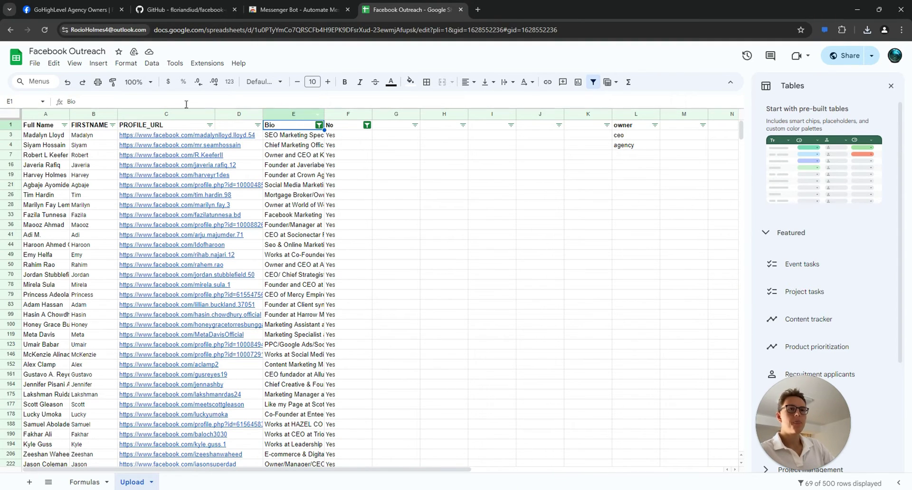
pyautogui.click(99, 128)
pyautogui.click(104, 116)
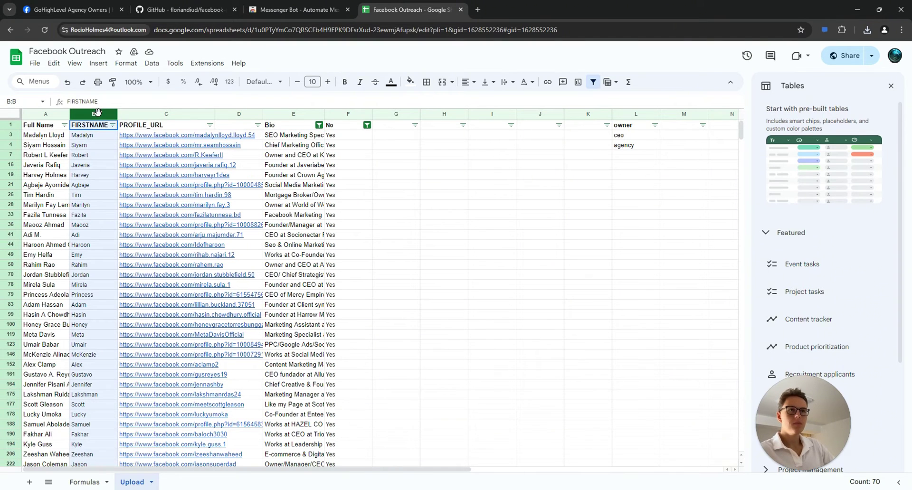
# Download the Upload sheet as 'Facebook Outreach - Upload.csv' and open the Messenger Bot extension
pyautogui.click(35, 63)
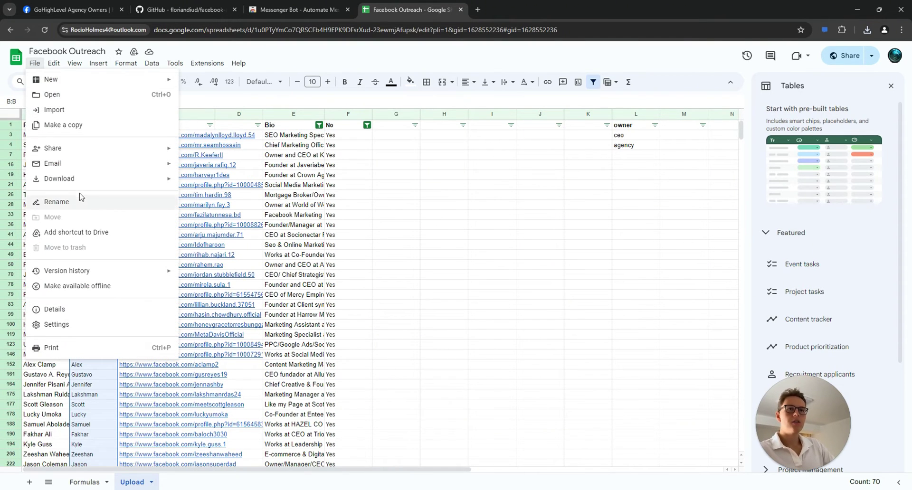
pyautogui.moveTo(94, 182)
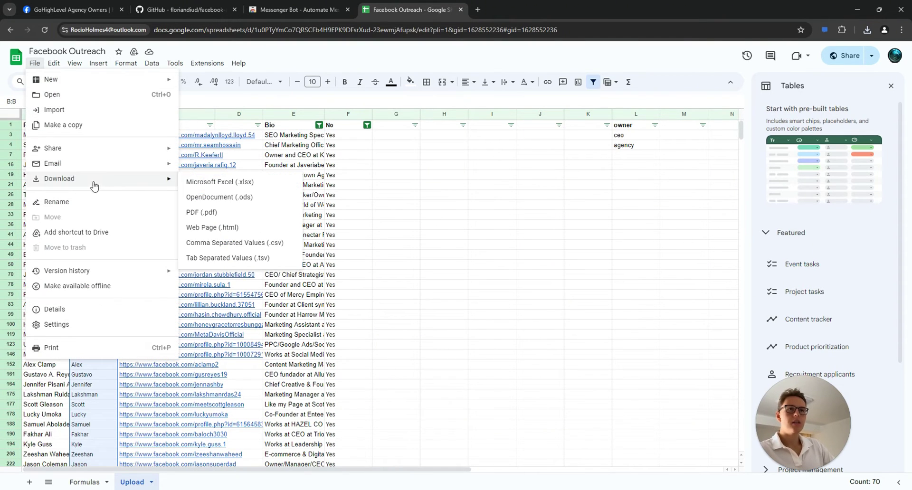
pyautogui.click(257, 245)
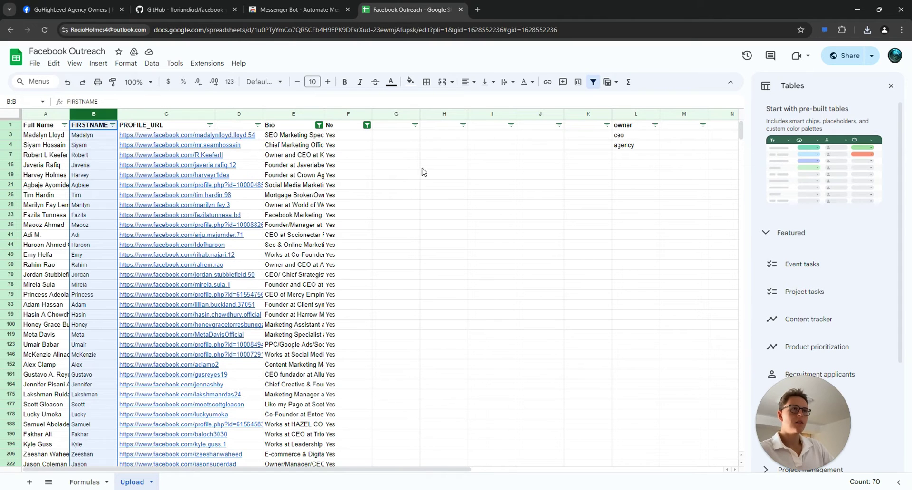
pyautogui.click(825, 30)
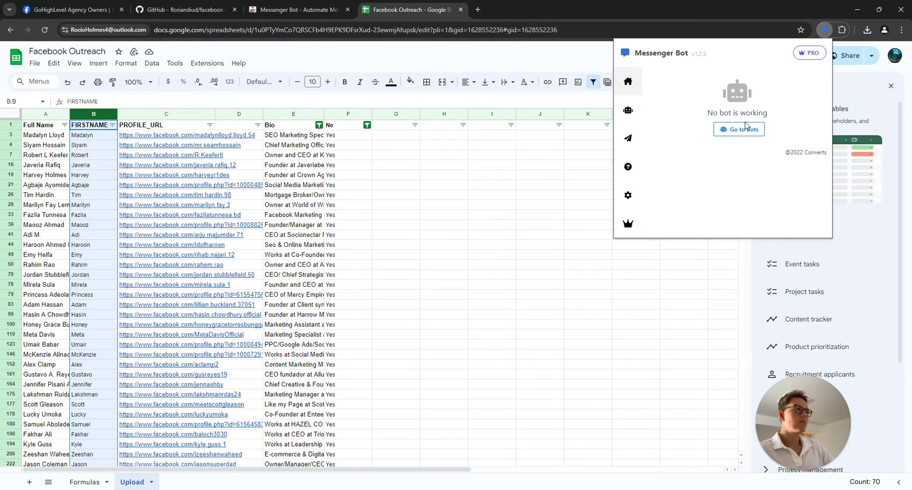
# Create a personalized-message bot named Test from the 'Facebook Outreach - Upload' CSV
pyautogui.click(744, 128)
pyautogui.click(800, 100)
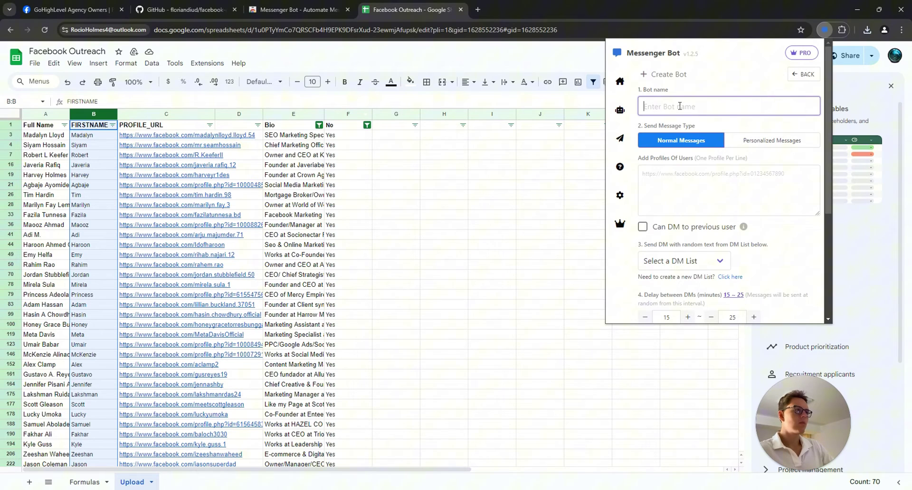
pyautogui.write('Test')
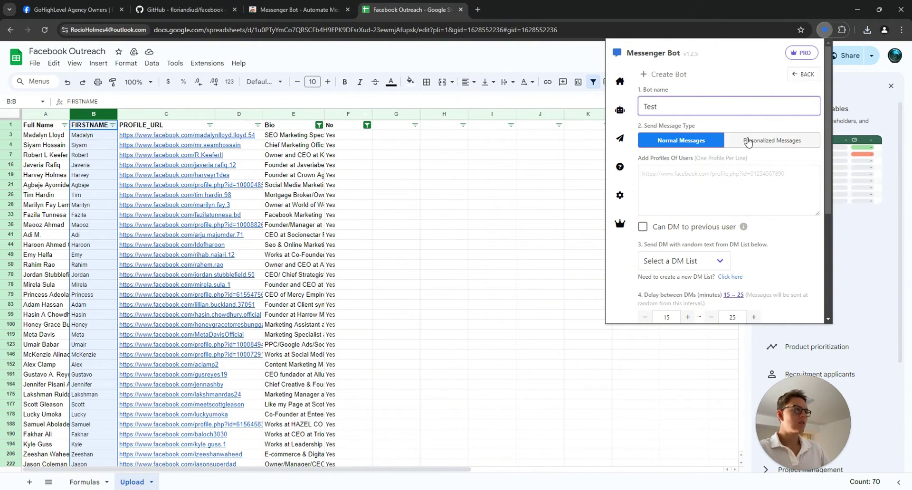
pyautogui.click(772, 141)
pyautogui.click(736, 187)
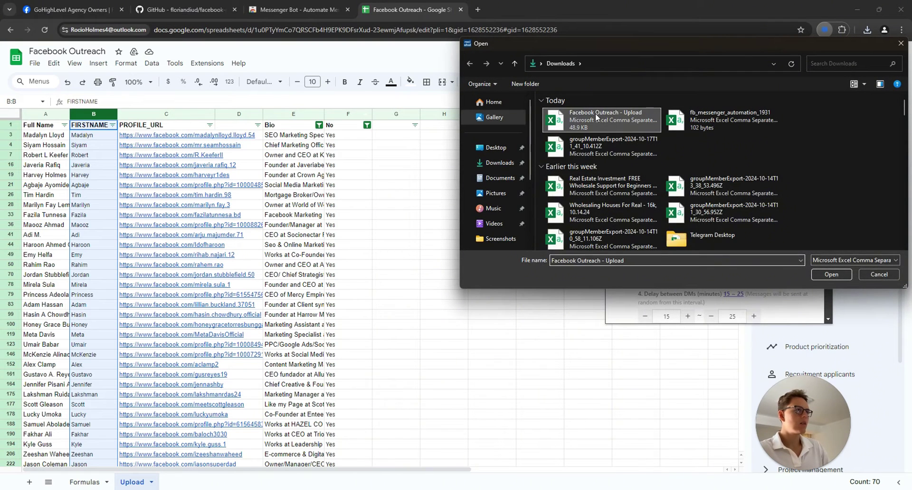
pyautogui.click(595, 113)
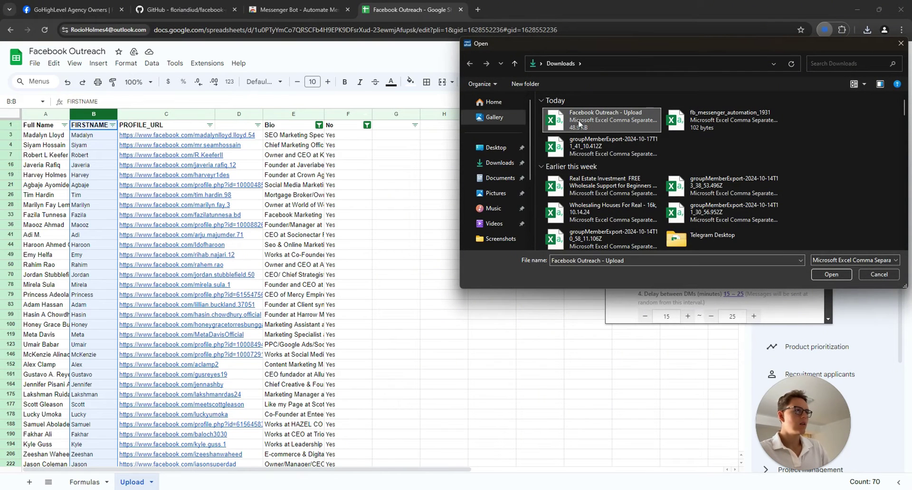
pyautogui.click(822, 275)
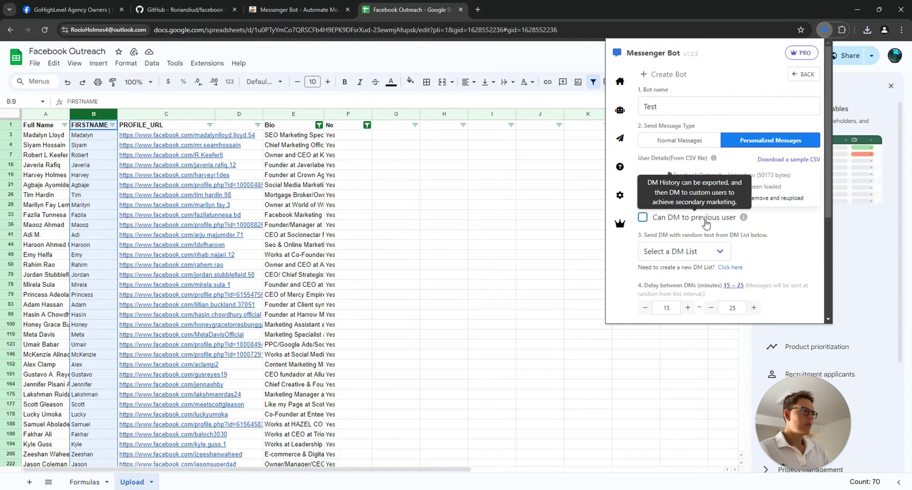
# Choose the Personalized DM list and set the delay between DMs to 30–45
pyautogui.scroll(-1, 736, 229)
pyautogui.click(702, 205)
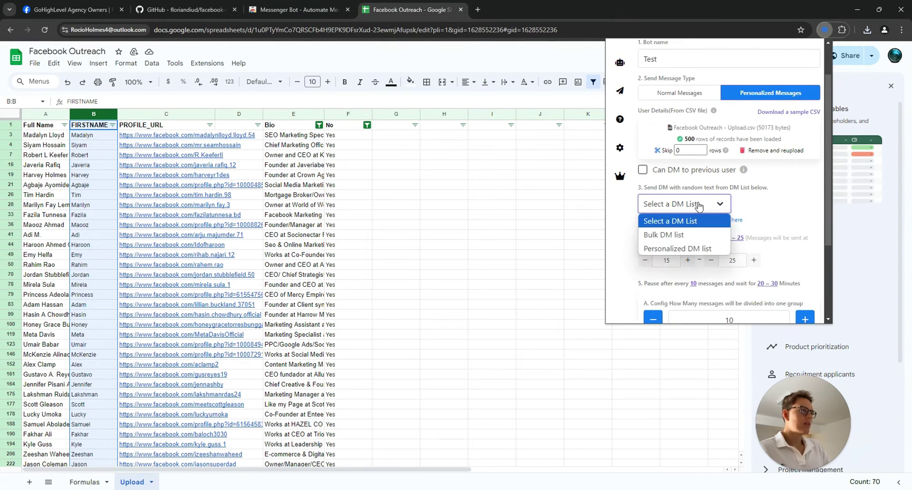
pyautogui.click(693, 249)
pyautogui.scroll(-2, 763, 216)
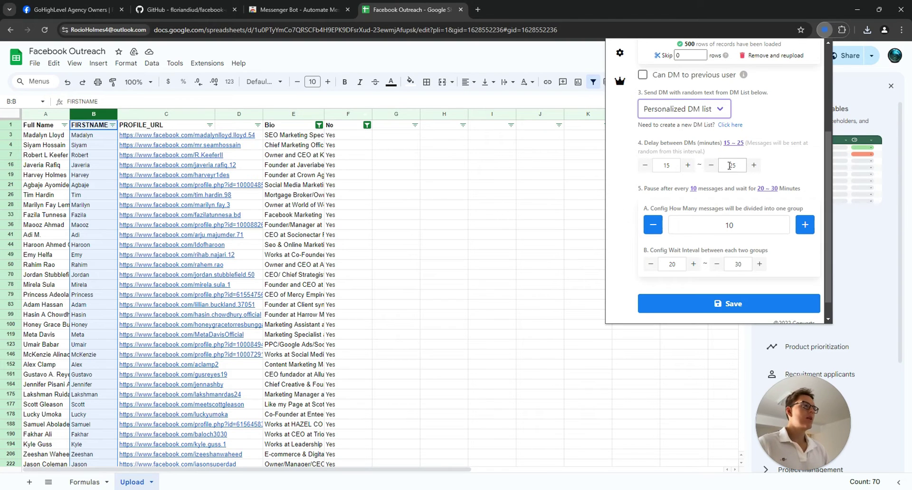
pyautogui.click(754, 166)
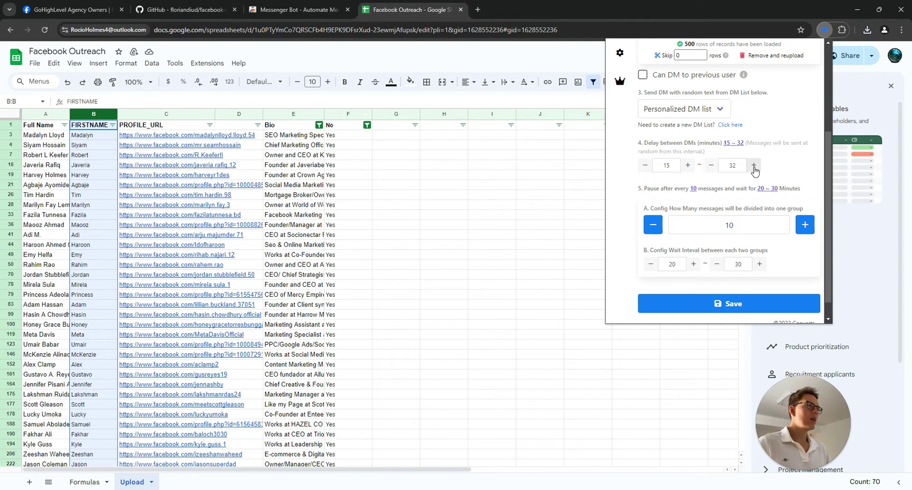
pyautogui.click(754, 166)
pyautogui.click(754, 166)
pyautogui.click(738, 163)
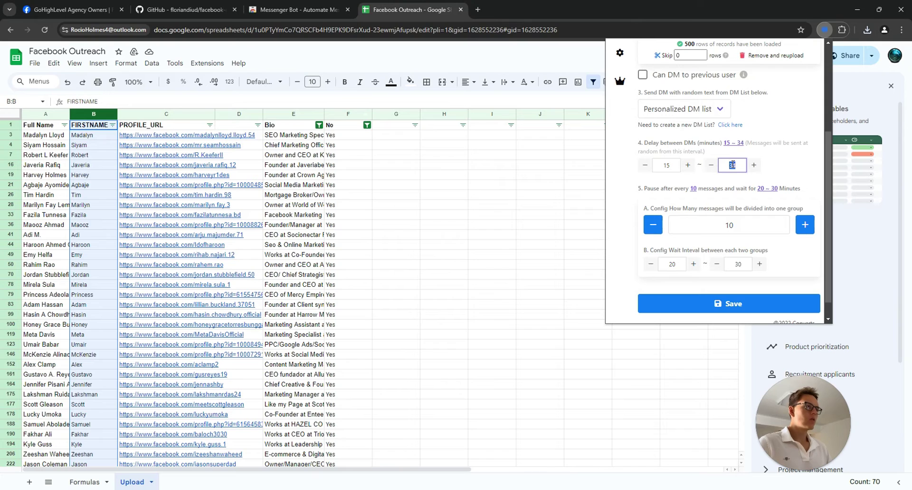
pyautogui.write('45')
pyautogui.click(662, 165)
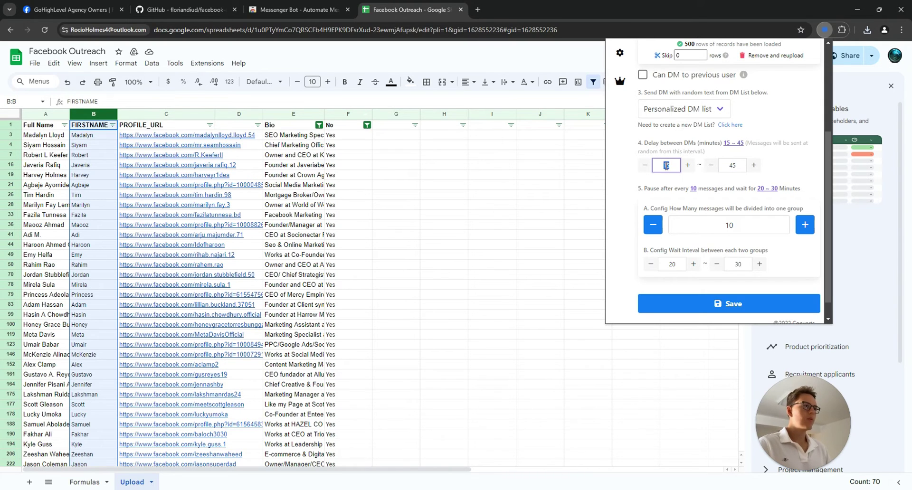
pyautogui.write('30')
pyautogui.click(787, 172)
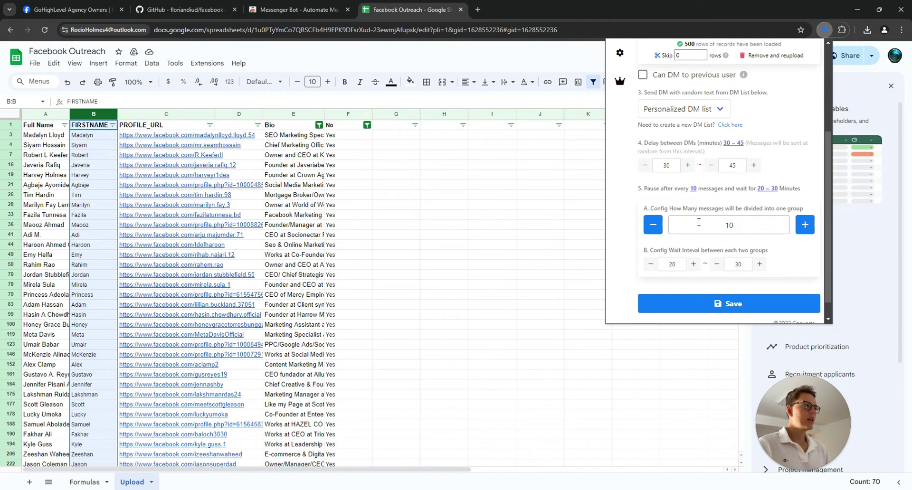
# Set the wait interval to 40–45, save the bot, and accept the spam warning
pyautogui.click(670, 265)
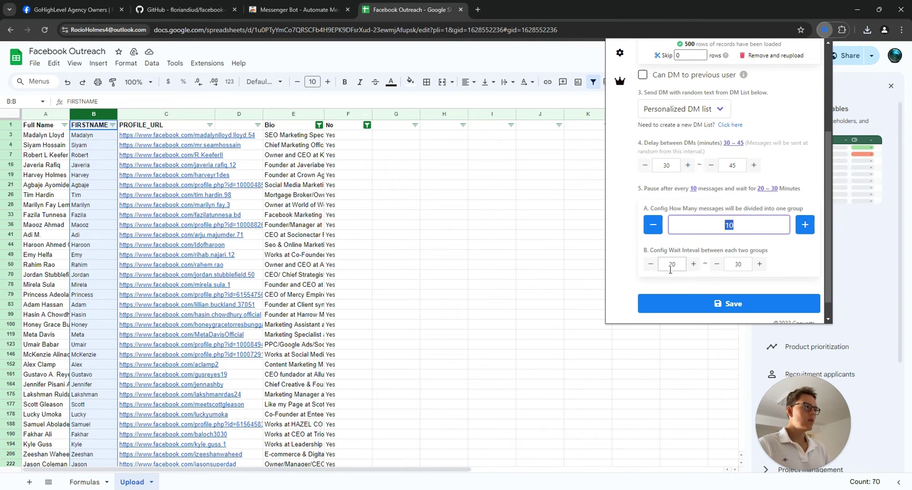
pyautogui.write('4')
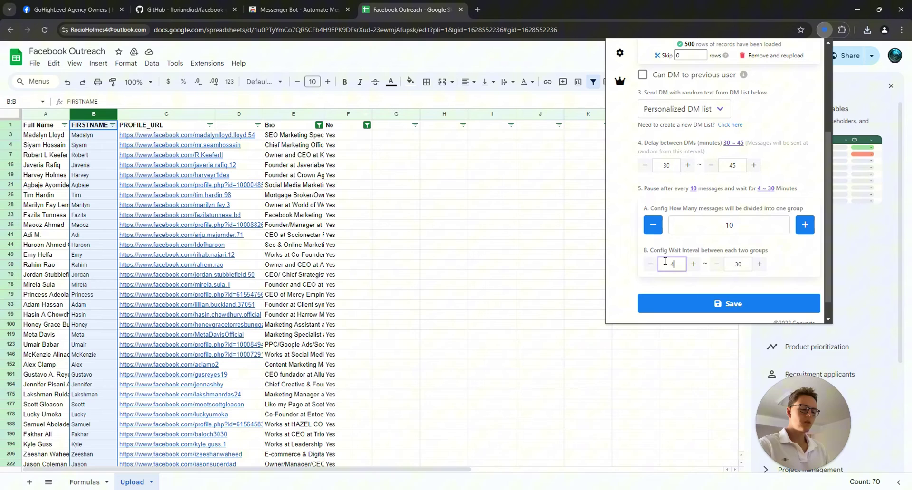
pyautogui.write('0')
pyautogui.click(738, 264)
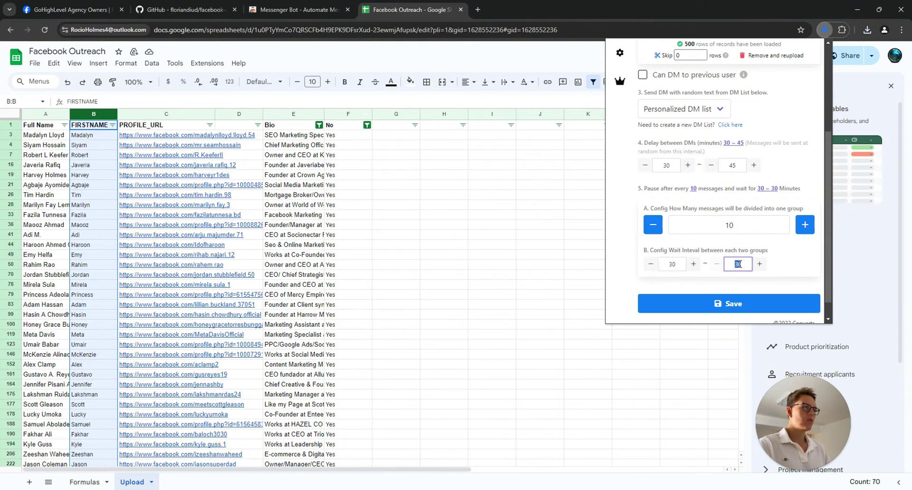
pyautogui.write('45')
pyautogui.click(795, 265)
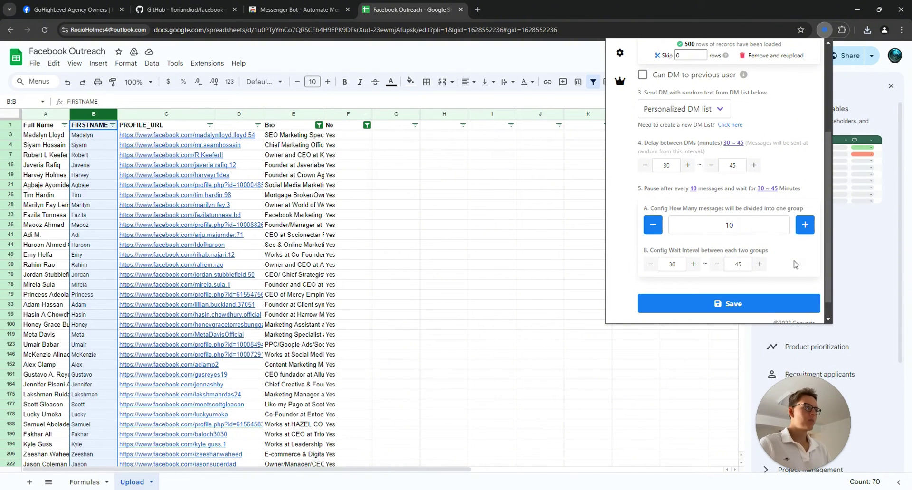
pyautogui.click(760, 309)
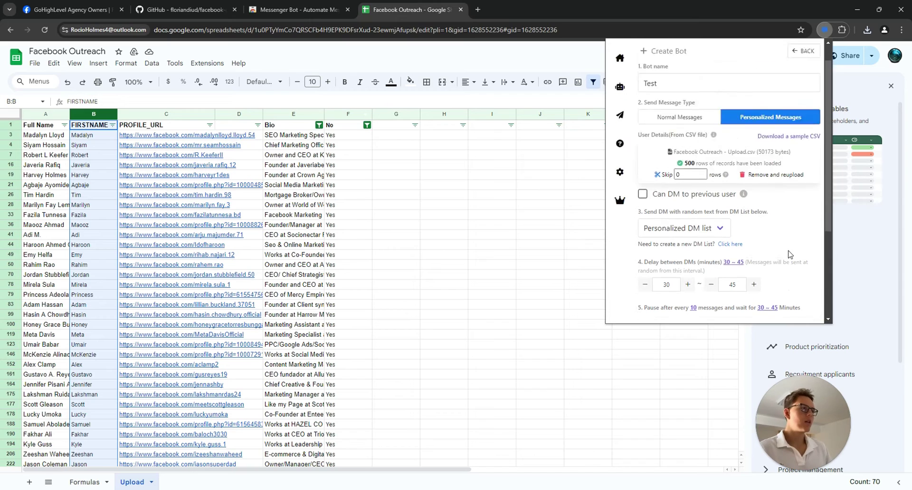
pyautogui.scroll(-10, 772, 266)
pyautogui.click(772, 287)
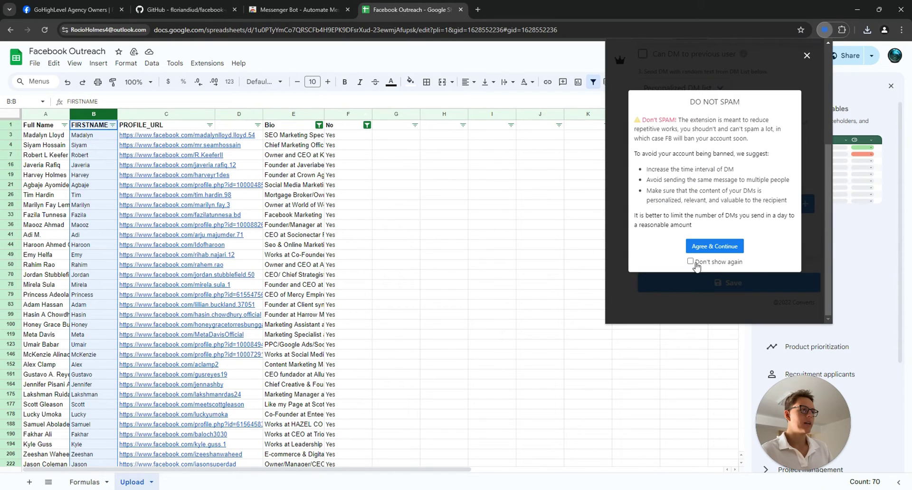
pyautogui.click(691, 262)
pyautogui.click(700, 248)
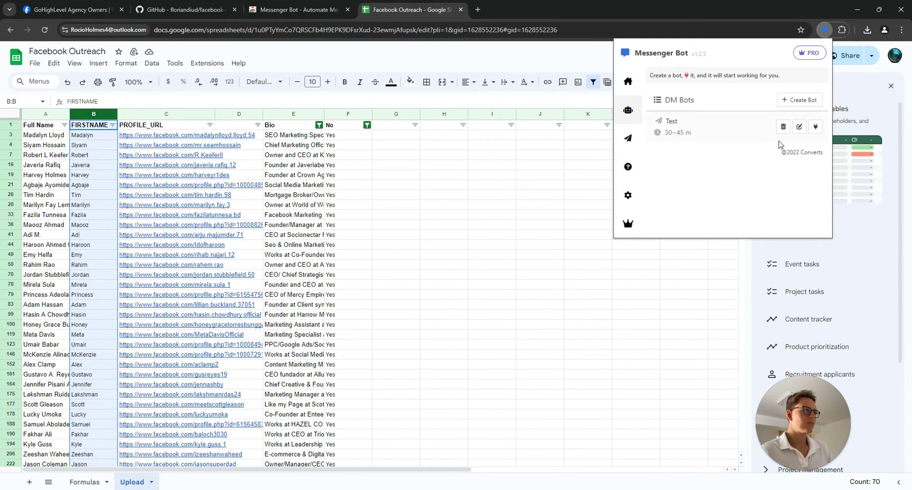
# Replace the Personalized DM list's old messages with 'Hey <FIRSTNAME'
pyautogui.click(628, 139)
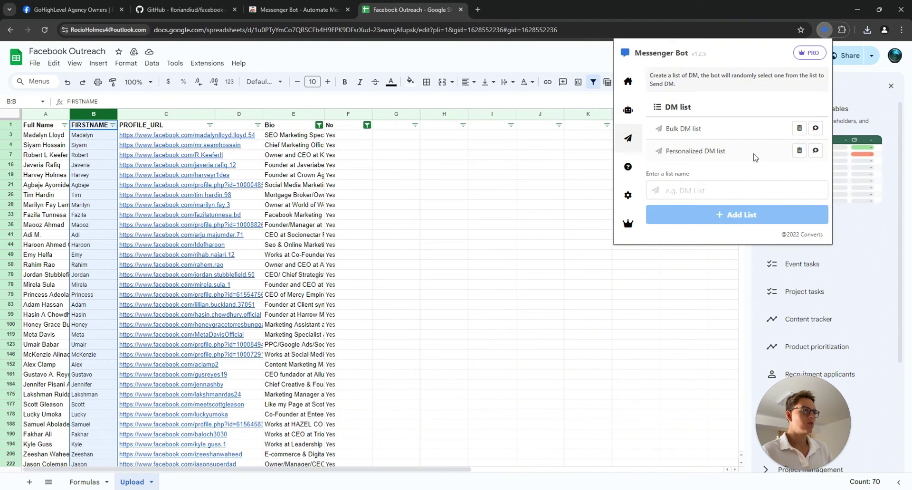
pyautogui.click(816, 125)
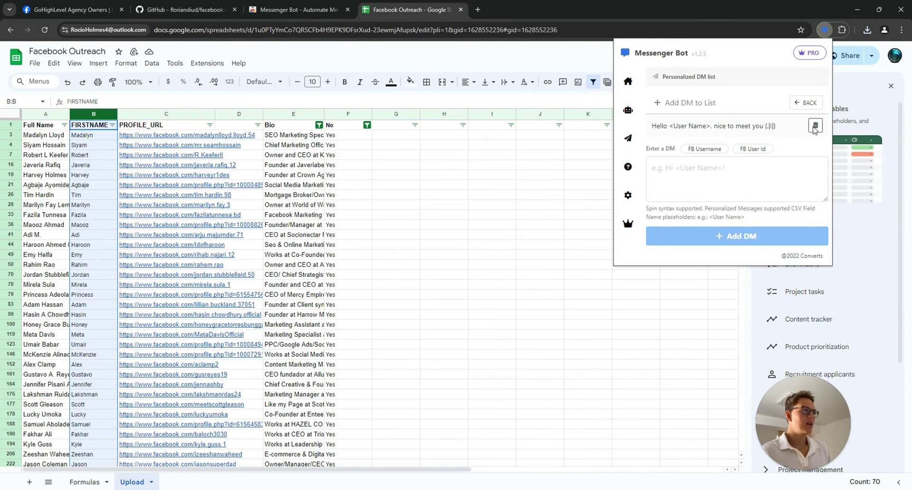
pyautogui.click(815, 125)
pyautogui.click(707, 155)
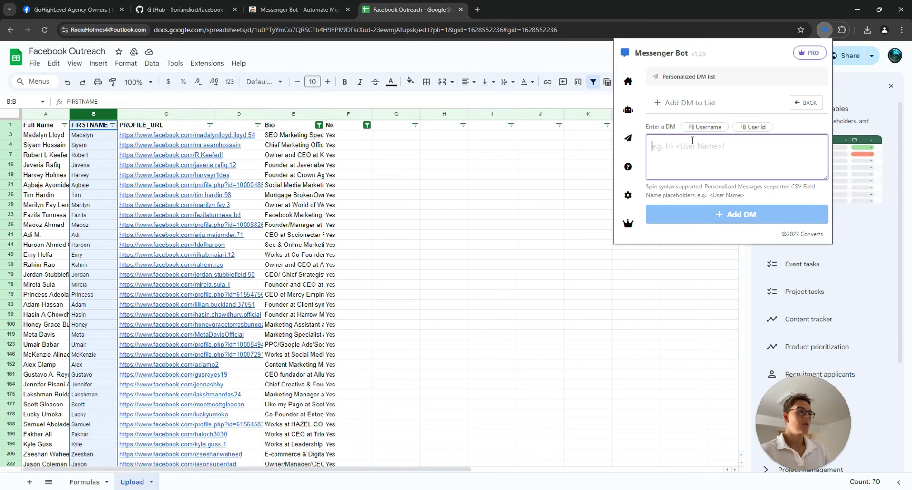
pyautogui.write('Hey <FIRS')
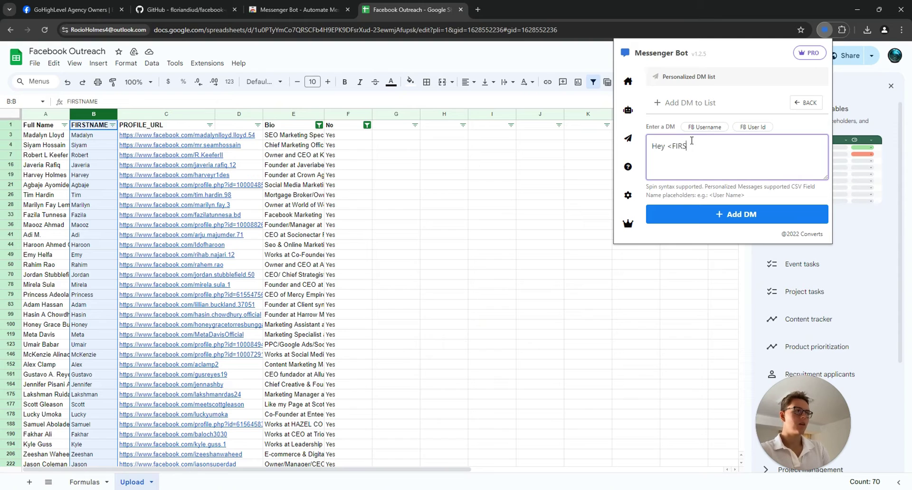
pyautogui.write('TNAME>, how is it going?')
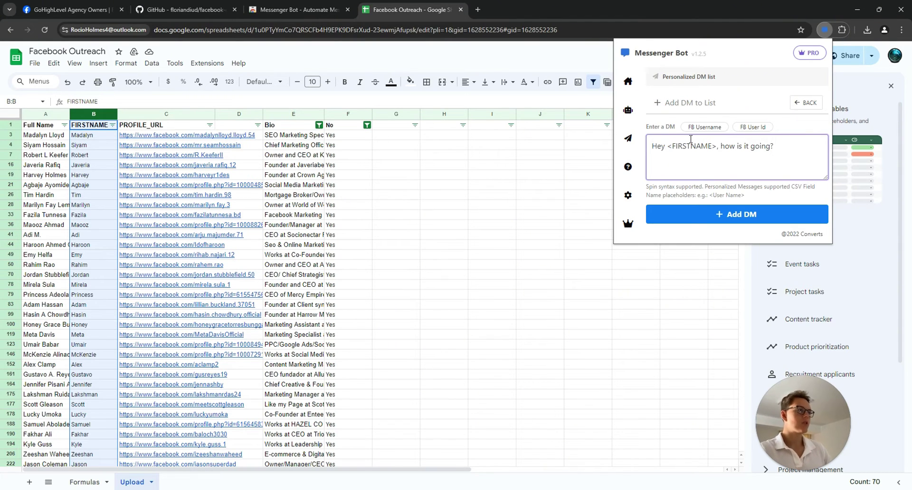
pyautogui.click(737, 213)
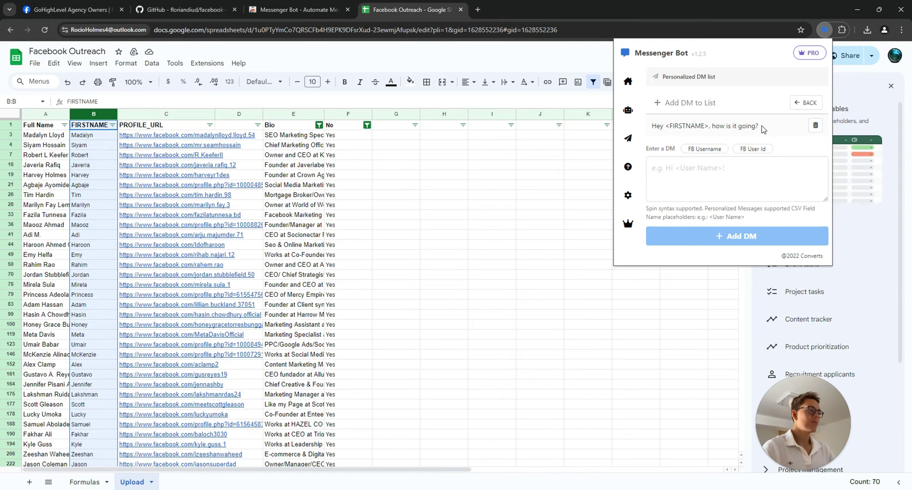
pyautogui.click(724, 169)
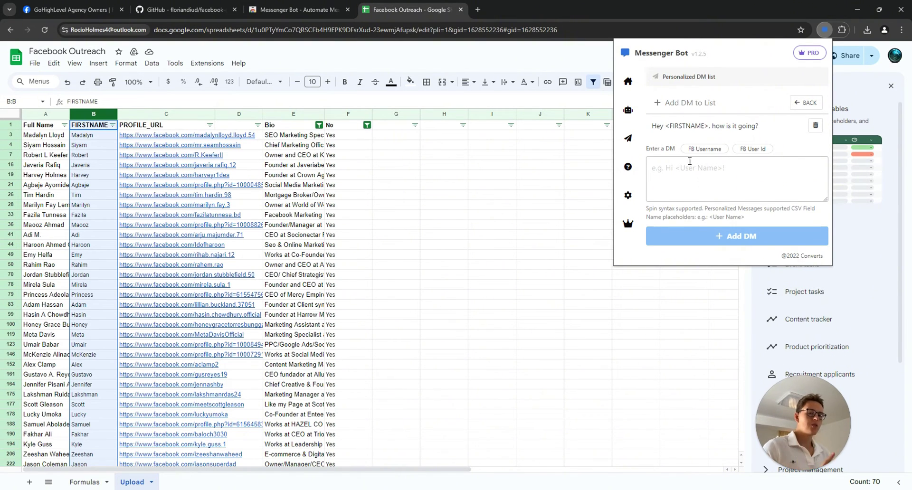
pyautogui.moveTo(767, 129); pyautogui.dragTo(650, 129)
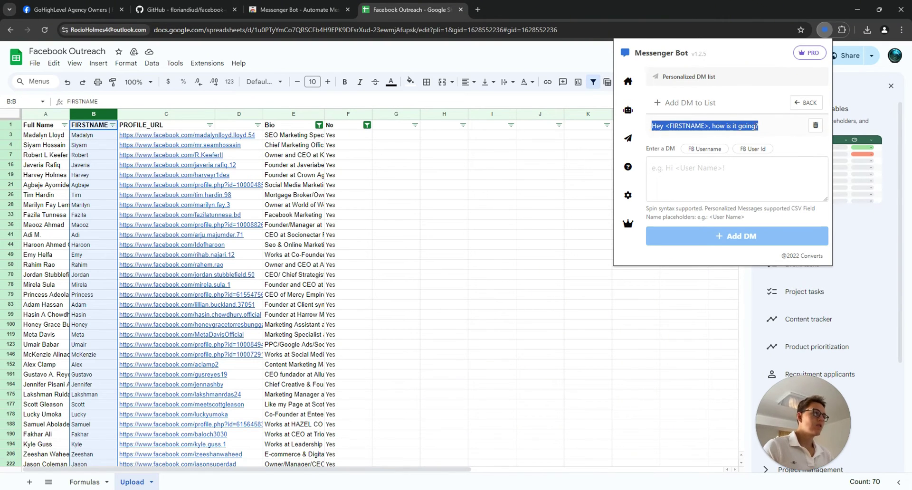
pyautogui.click(650, 128)
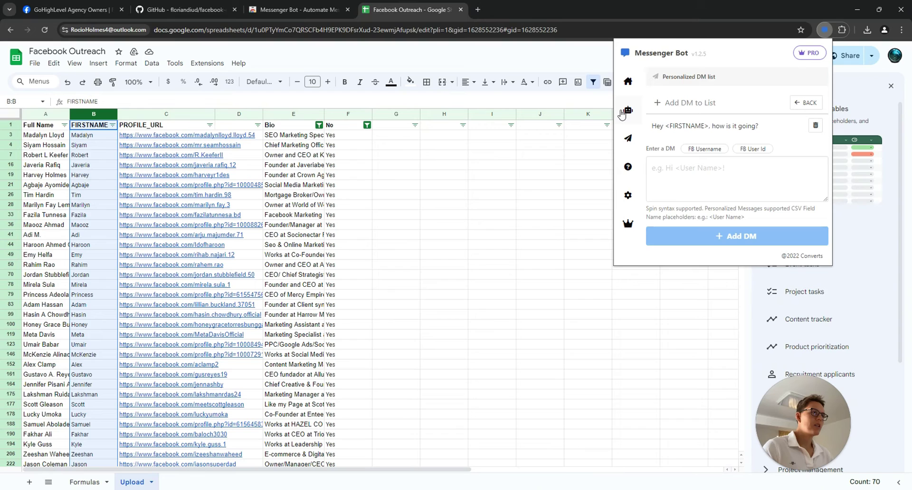
# Run the Test bot from the DM bots list and switch to its Messenger tab
pyautogui.click(626, 114)
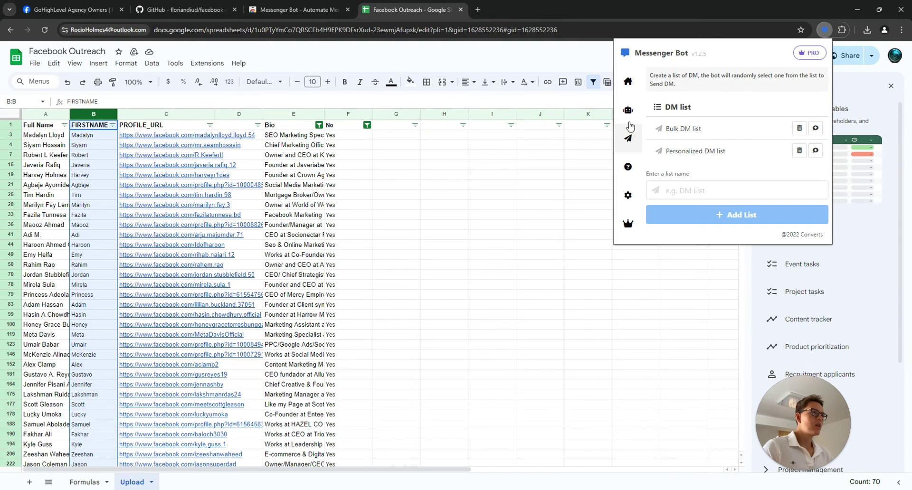
pyautogui.click(628, 119)
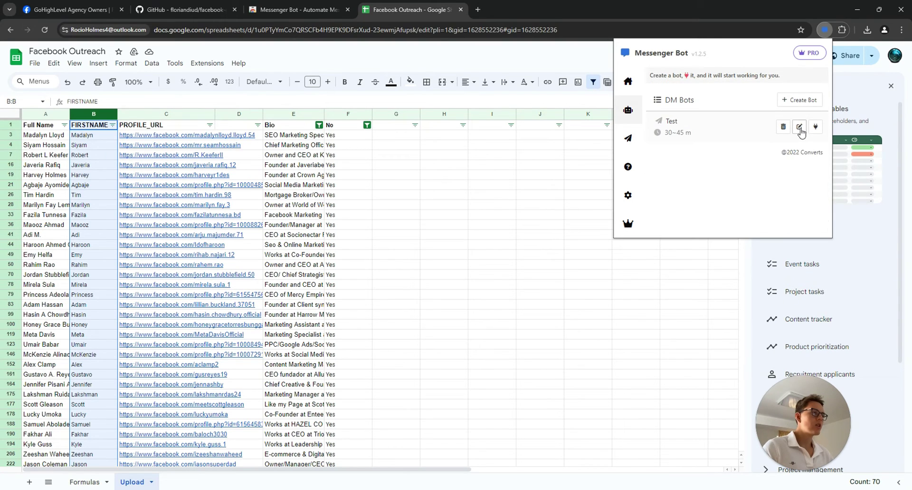
pyautogui.click(814, 128)
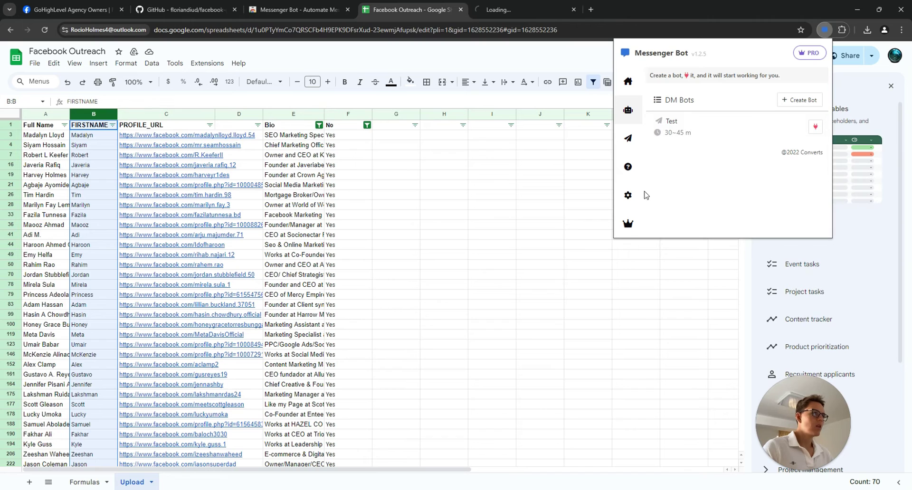
pyautogui.click(506, 12)
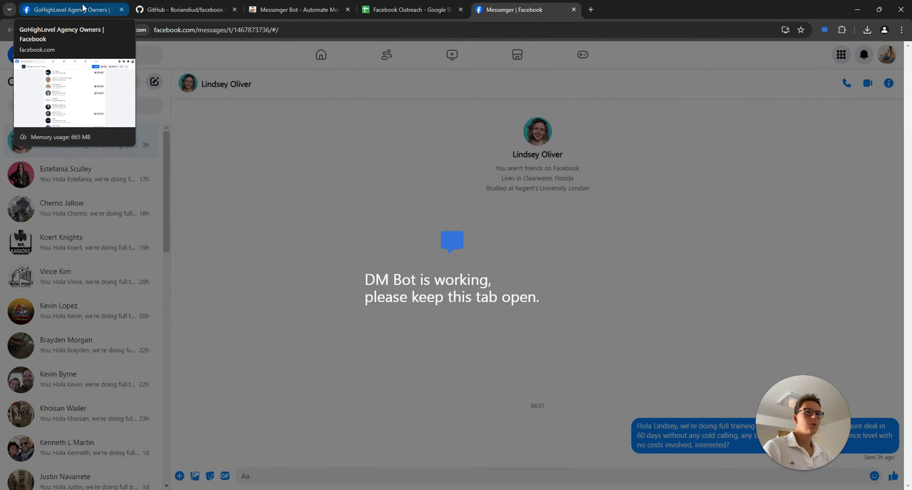
# Close DevTools on the group members page, check Messenger, then return to the Facebook Outreach sheet
pyautogui.click(96, 13)
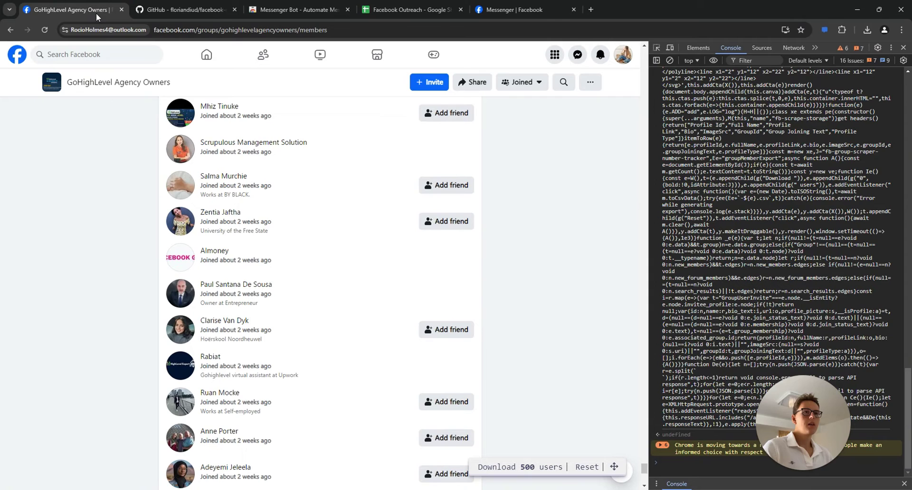
pyautogui.click(903, 48)
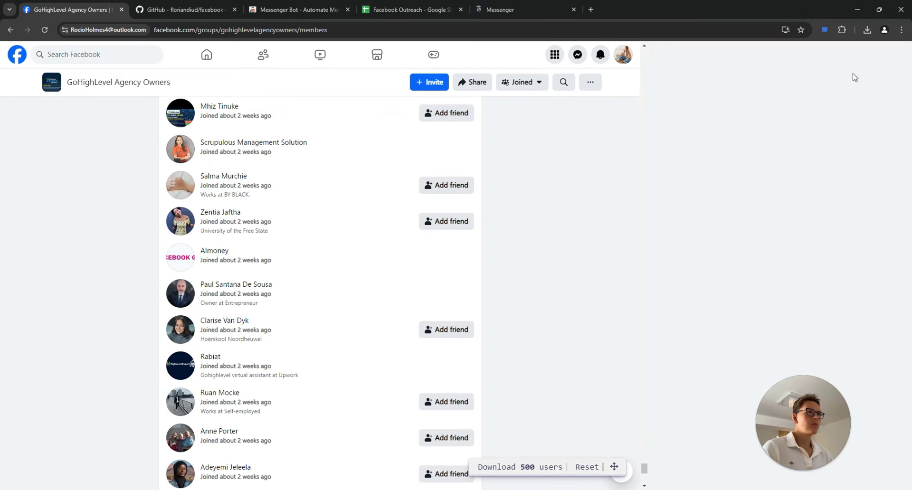
pyautogui.click(526, 8)
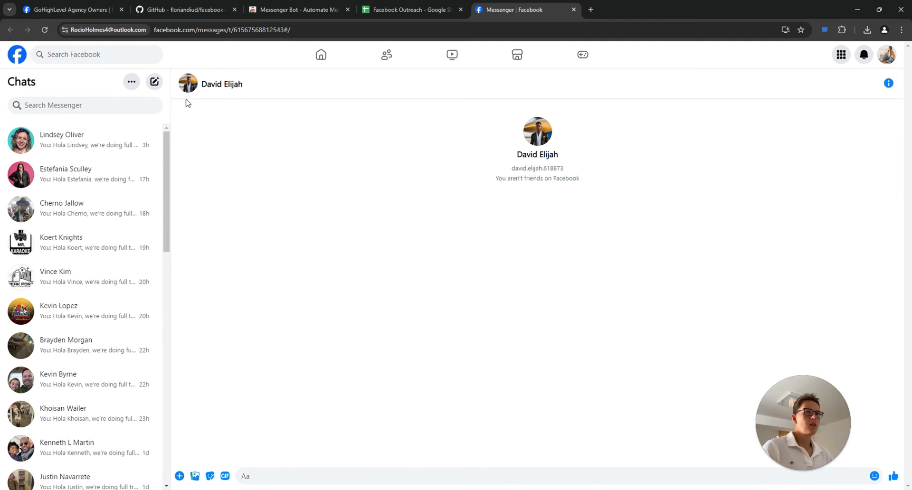
pyautogui.click(394, 10)
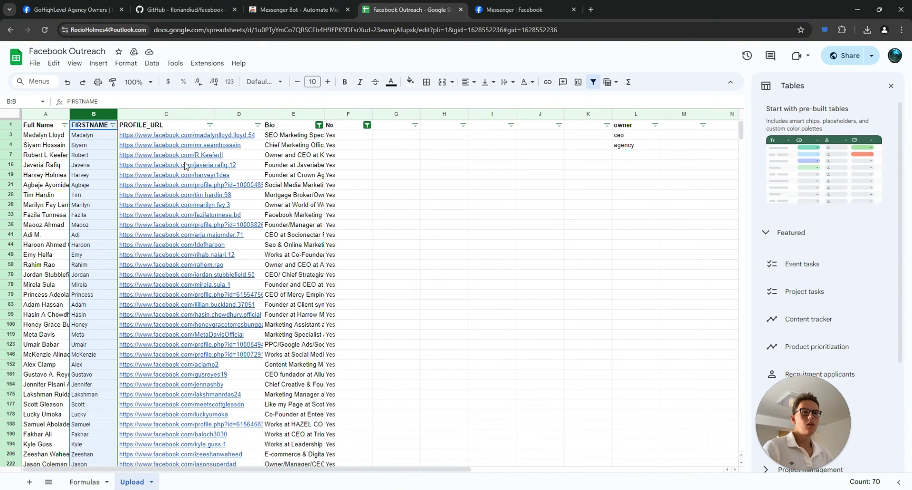
# Copy the filtered FIRSTNAME and PROFILE_URL columns and paste them as values into new Sheet3
pyautogui.click(345, 175)
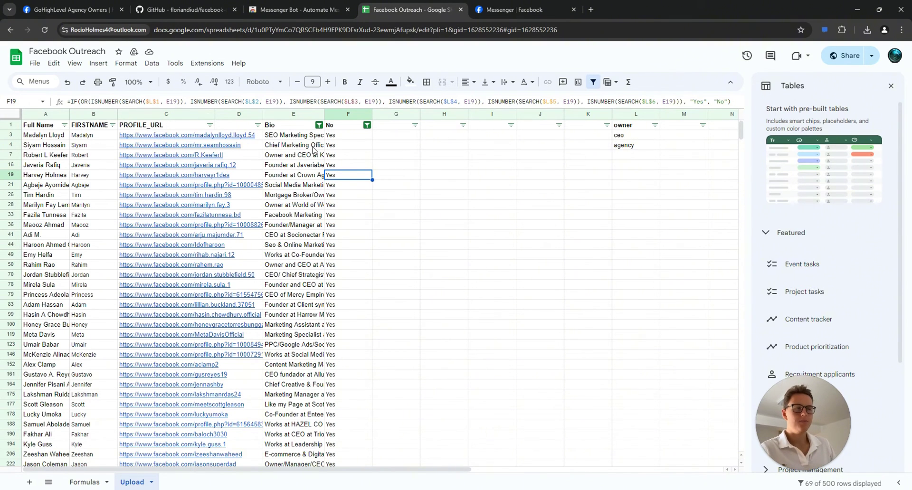
pyautogui.moveTo(304, 136); pyautogui.dragTo(276, 385)
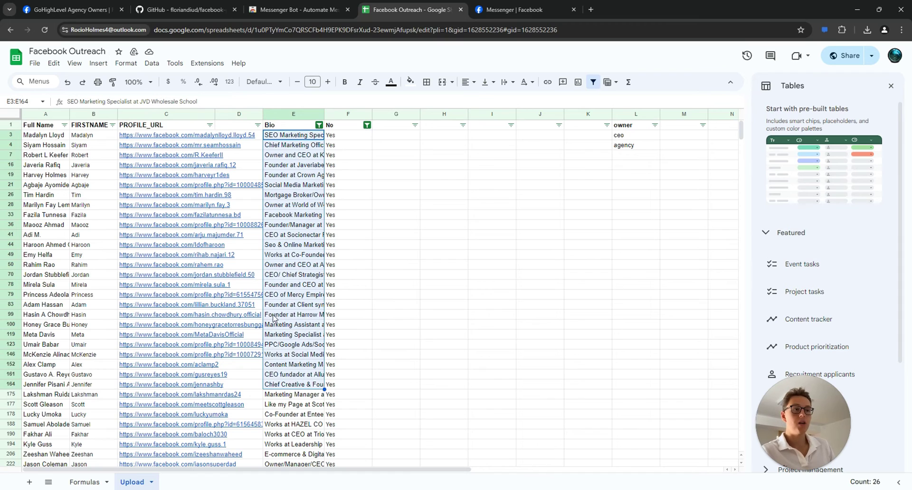
pyautogui.moveTo(175, 114); pyautogui.dragTo(97, 114)
pyautogui.hotkey('ctrl', 'c')
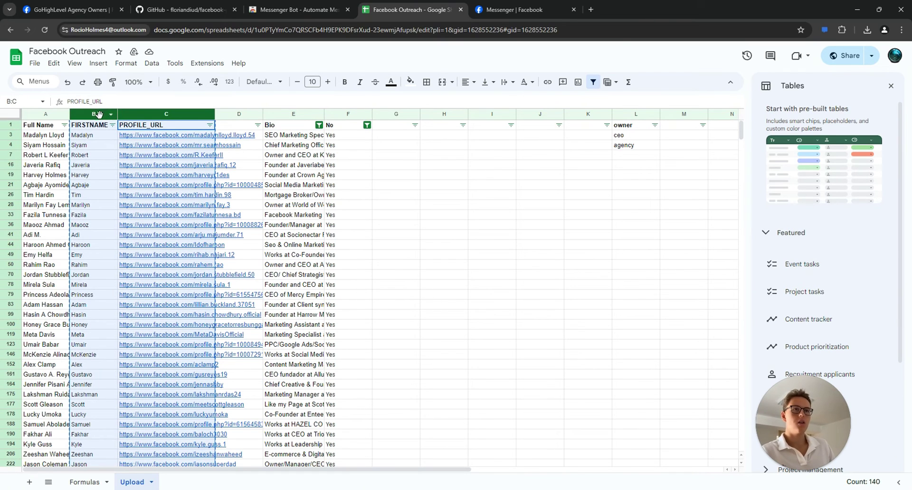
pyautogui.click(29, 482)
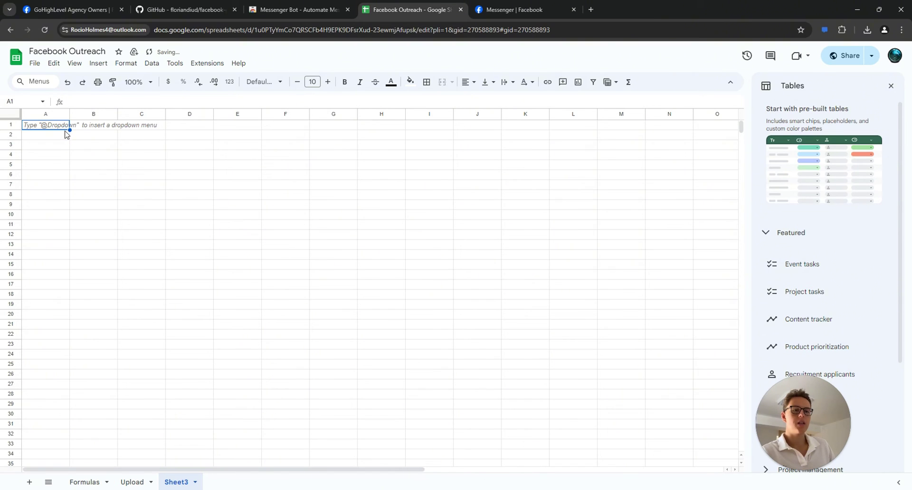
pyautogui.rightClick(51, 124)
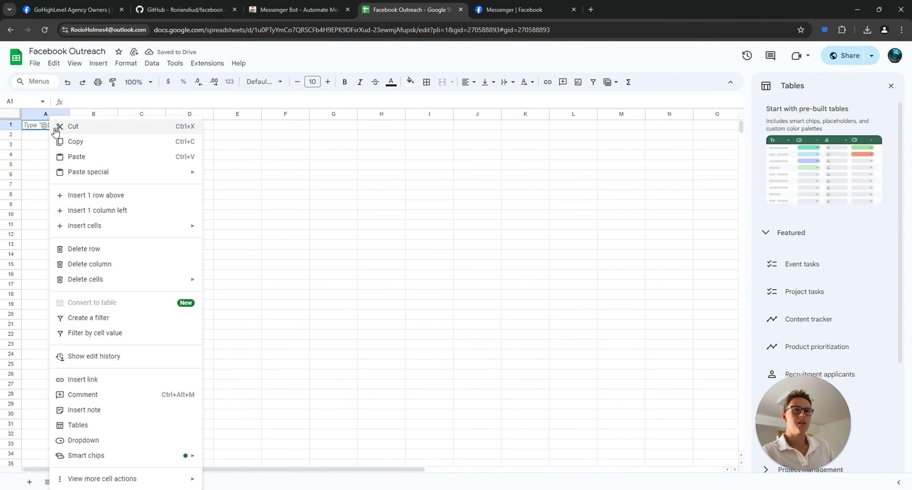
pyautogui.moveTo(114, 176)
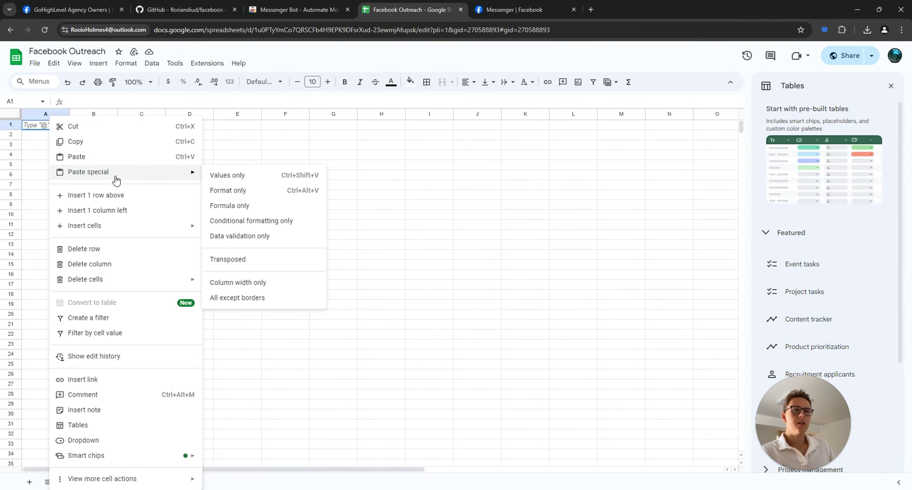
pyautogui.click(250, 176)
pyautogui.click(285, 174)
pyautogui.scroll(-10, 115, 269)
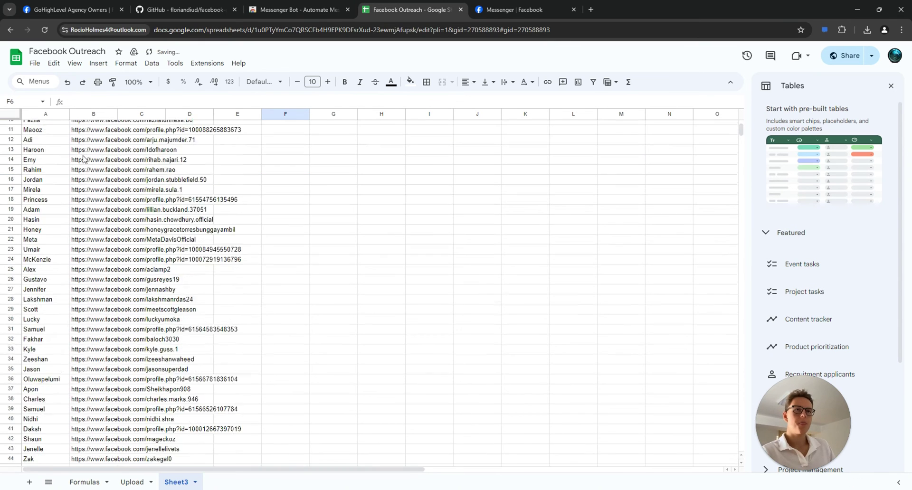
# Remove the filter from the Upload sheet so all rows show, then check Messenger
pyautogui.click(131, 482)
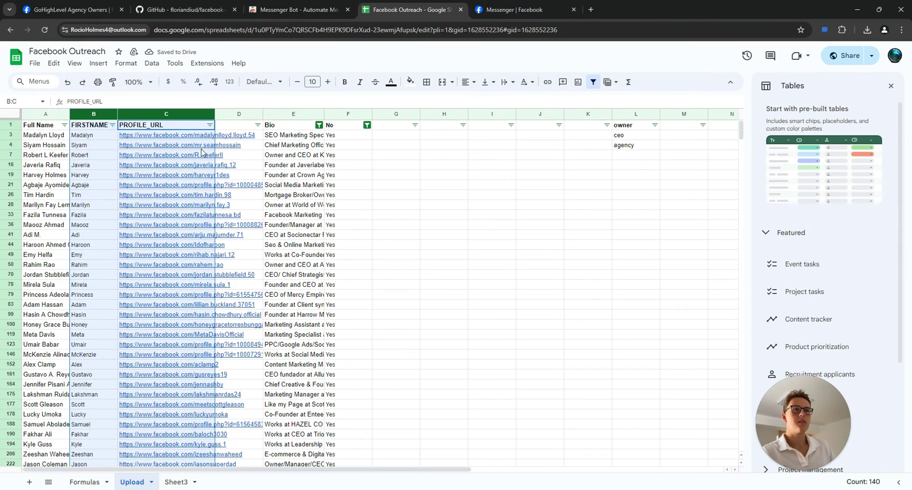
pyautogui.click(319, 125)
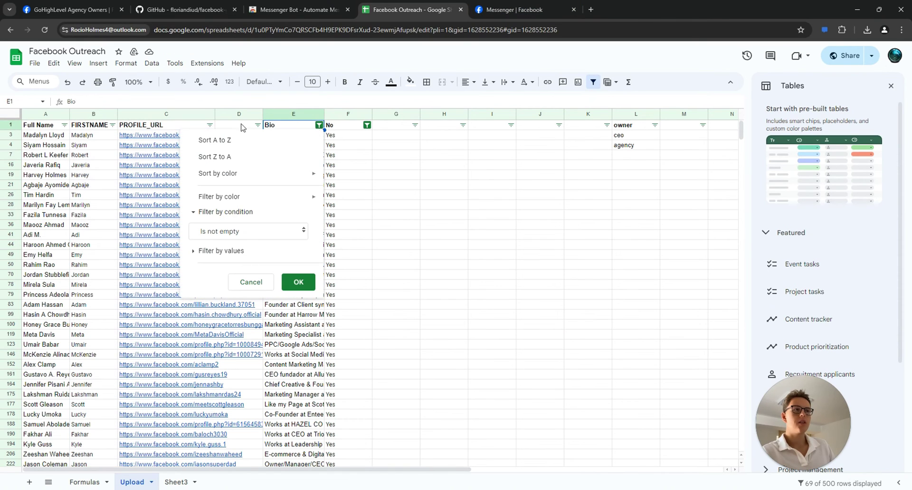
pyautogui.click(13, 122)
pyautogui.click(589, 84)
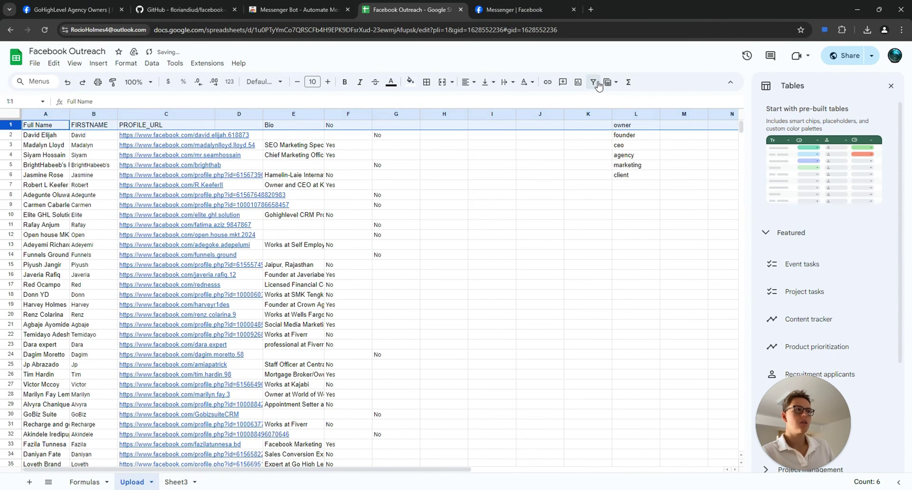
pyautogui.click(48, 136)
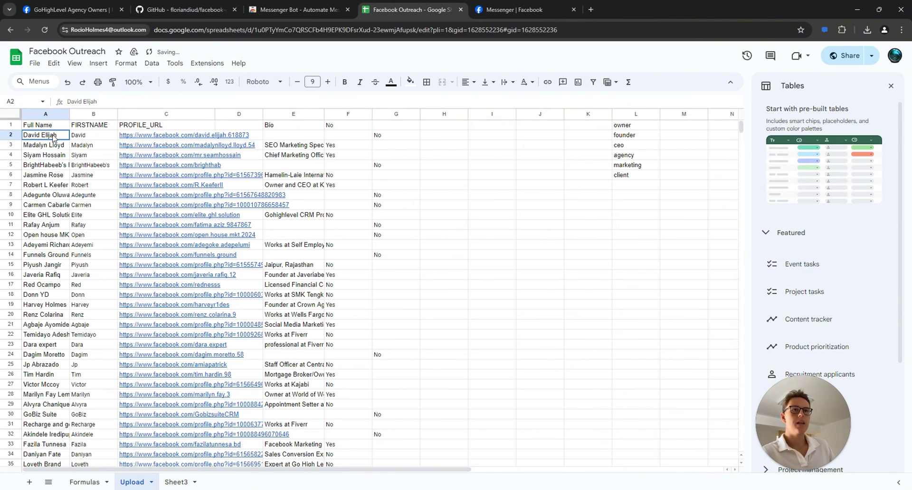
pyautogui.click(528, 10)
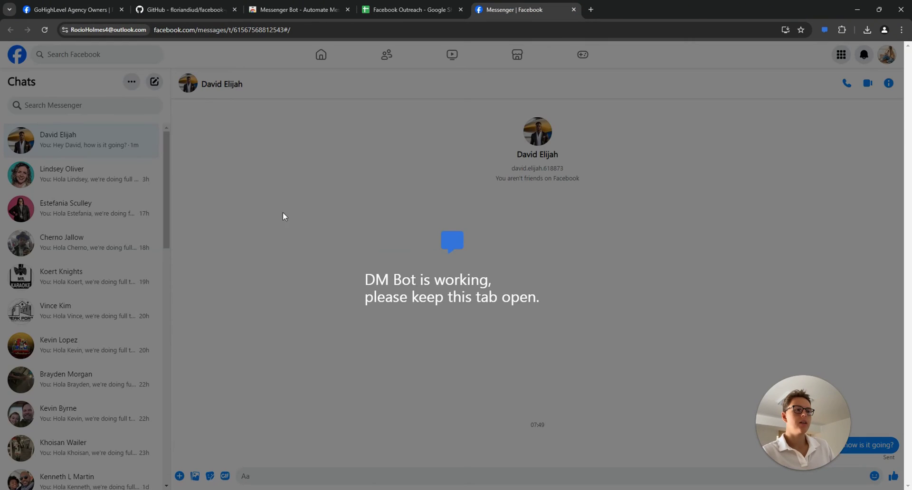
# Open the first lead's Messenger chat to confirm the first-name greeting was sent
pyautogui.click(72, 10)
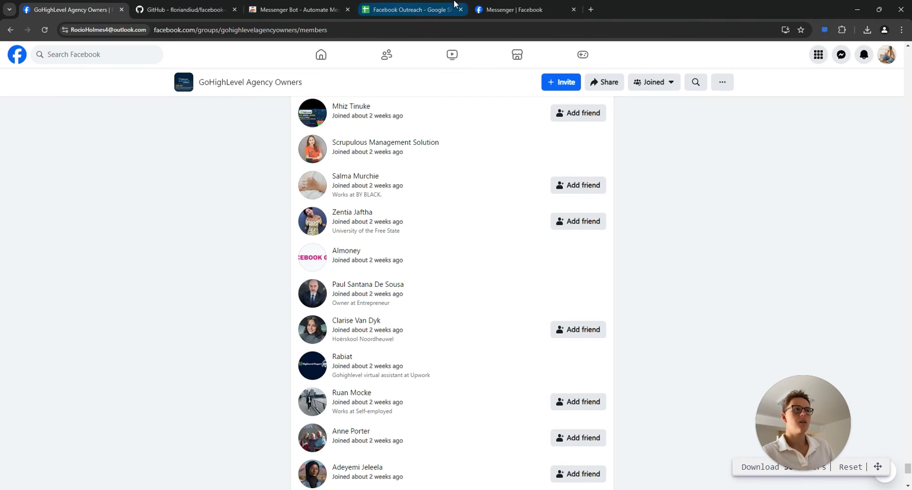
pyautogui.click(841, 54)
pyautogui.click(795, 175)
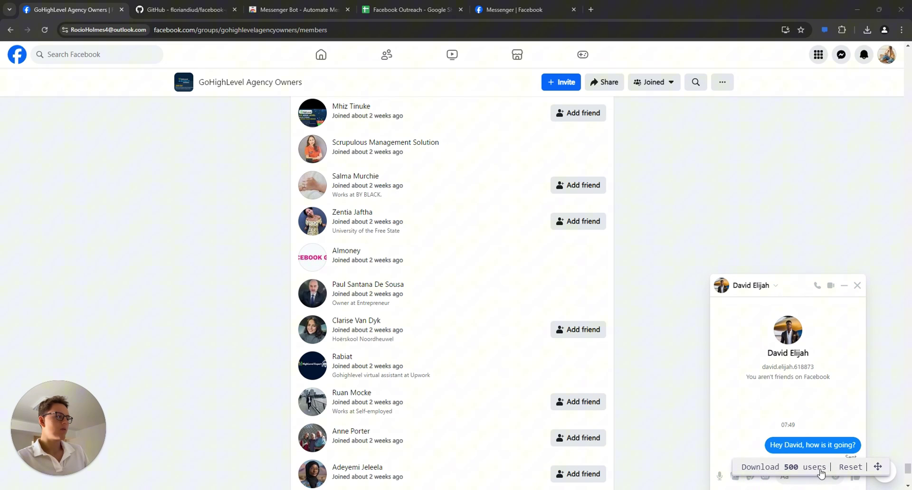
# Reset the scraper's user count to 0, recheck the chats list, and go to the GitHub README
pyautogui.click(850, 468)
pyautogui.moveTo(832, 472); pyautogui.dragTo(607, 456)
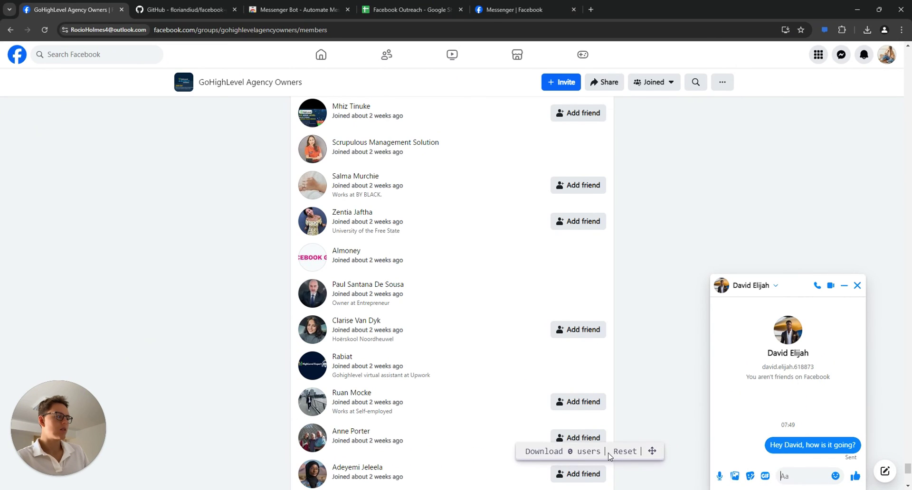
pyautogui.click(842, 56)
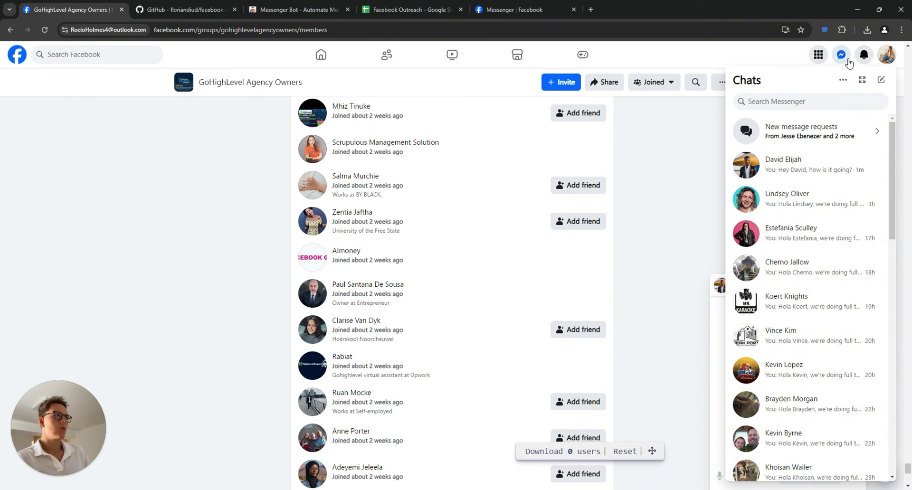
pyautogui.scroll(-3, 804, 317)
pyautogui.scroll(-2, 804, 317)
pyautogui.scroll(5, 805, 317)
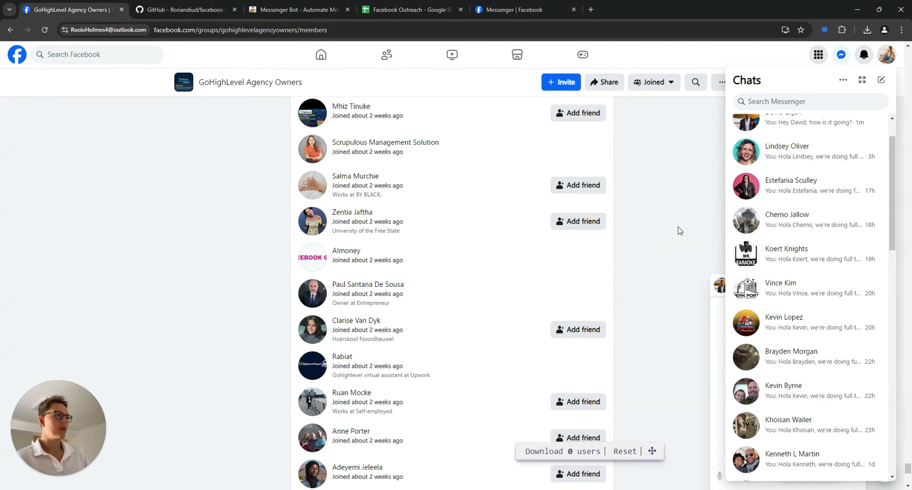
pyautogui.click(665, 194)
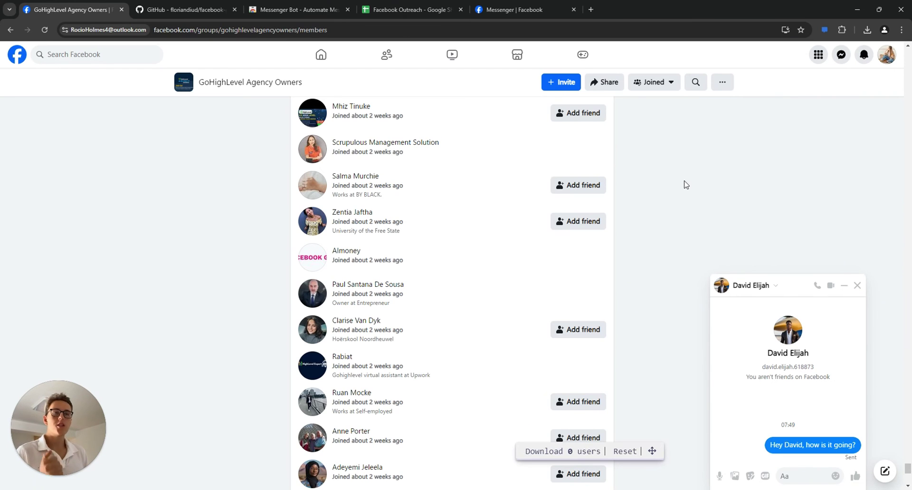
pyautogui.click(175, 5)
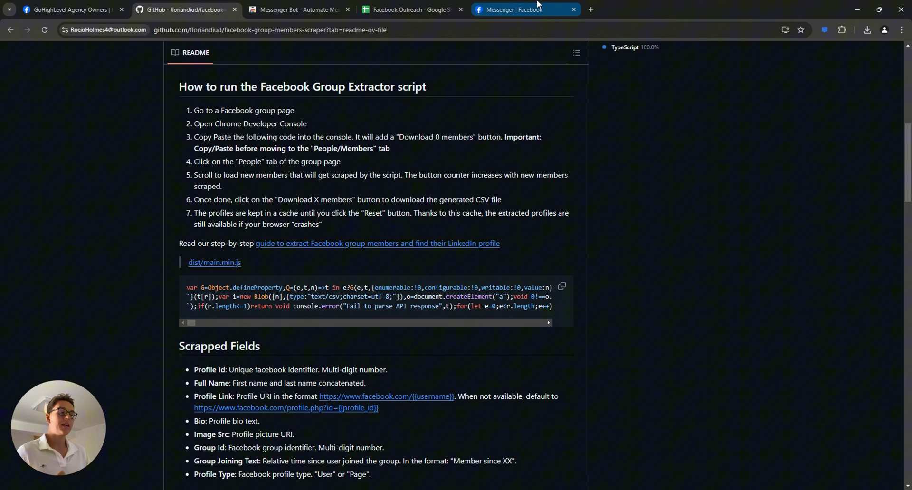
# View the Messenger Bot Chrome Web Store page, then return to the Facebook Outreach sheet
pyautogui.click(306, 6)
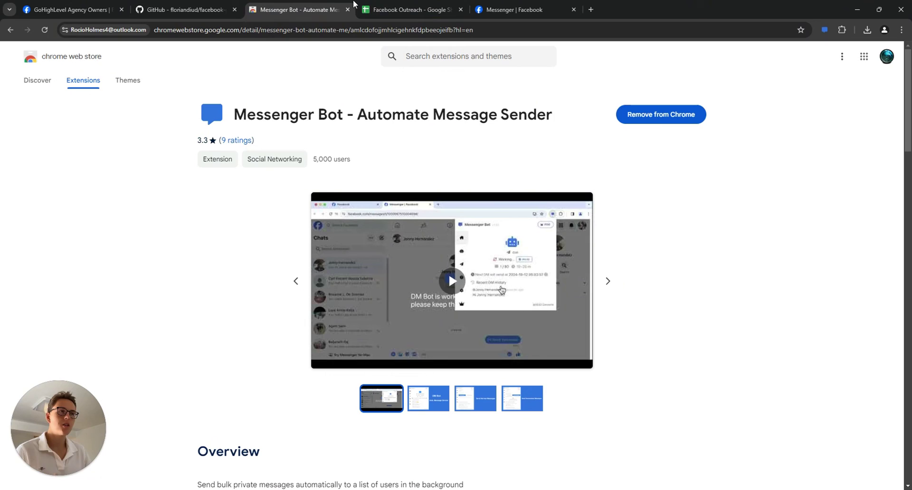
pyautogui.click(390, 6)
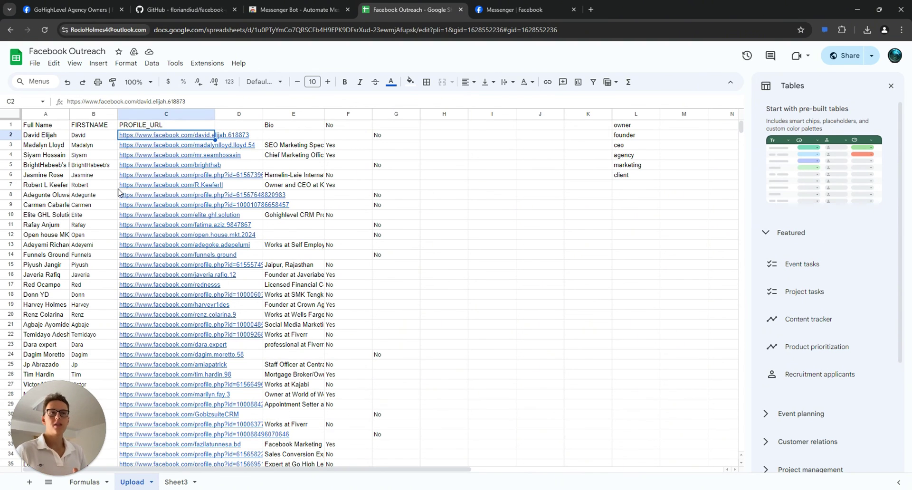
# Show the Formulas sheet and select its header cells A1:D1
pyautogui.click(85, 482)
pyautogui.click(124, 153)
pyautogui.moveTo(354, 126); pyautogui.dragTo(95, 129)
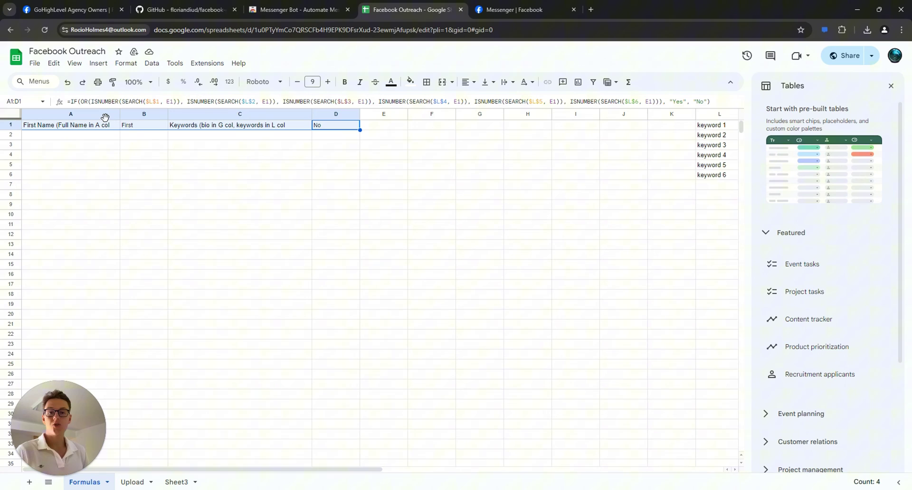